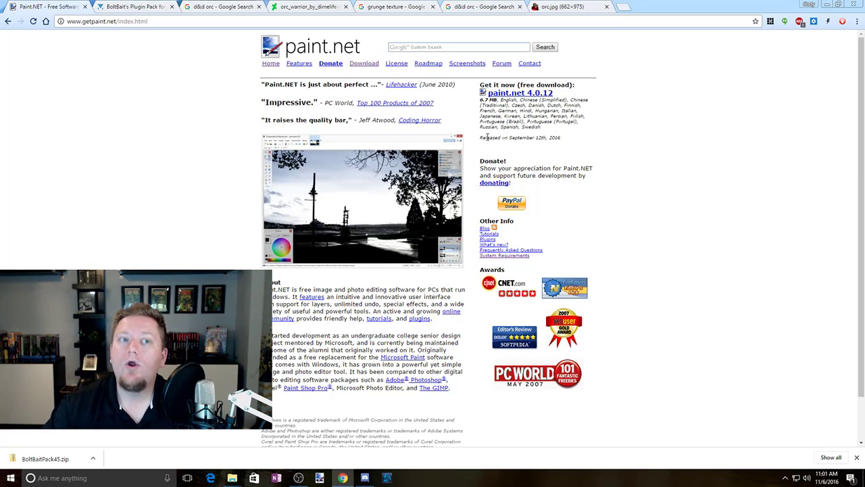
Review BoltBait's Plugin Pack forum page and open the downloaded BoltBaitPack45.zip to view its installer.
click(137, 8)
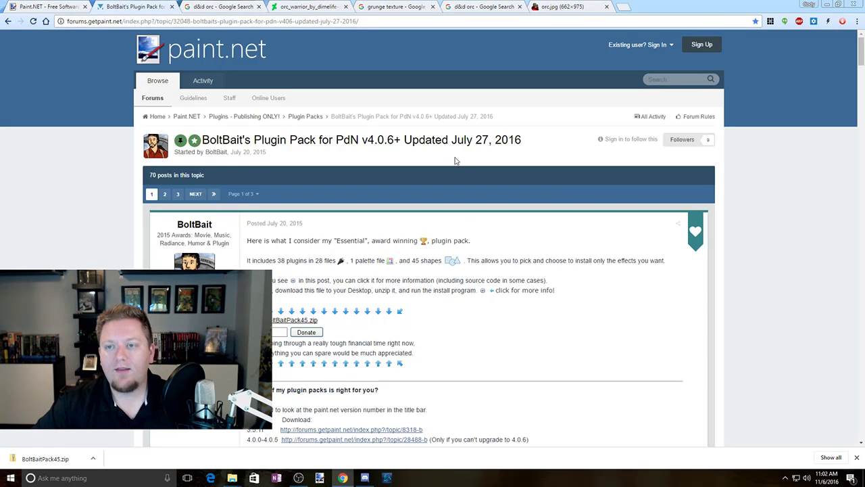
scroll(505, 159, down, 1)
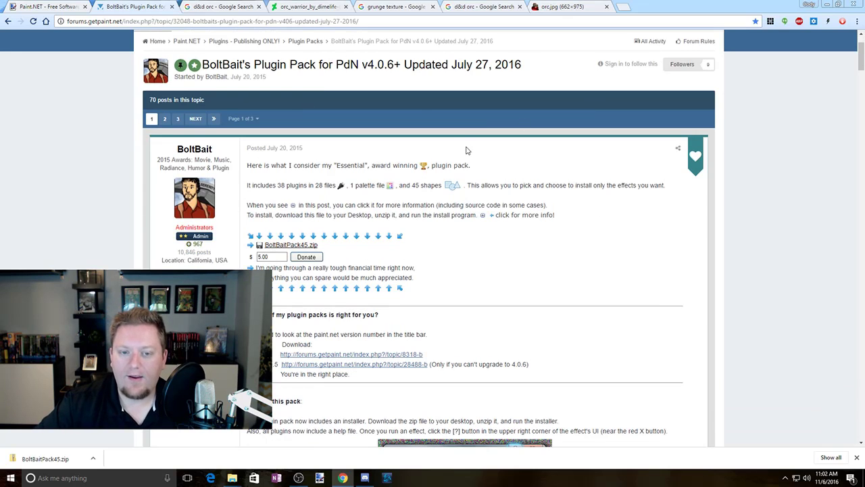
scroll(465, 149, up, 1)
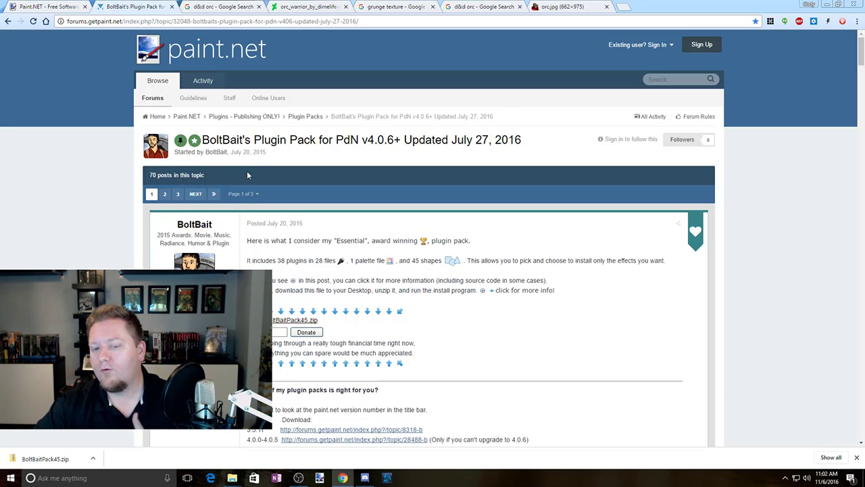
scroll(387, 292, down, 1)
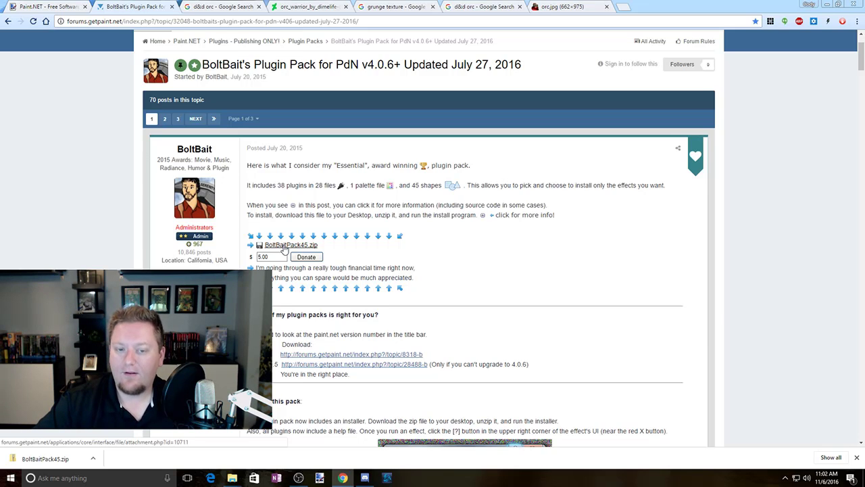
click(69, 458)
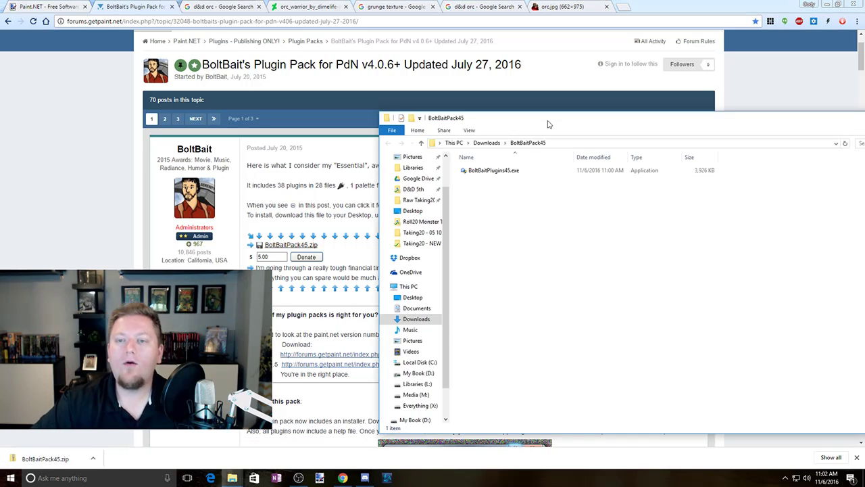
drag(548, 124, 435, 101)
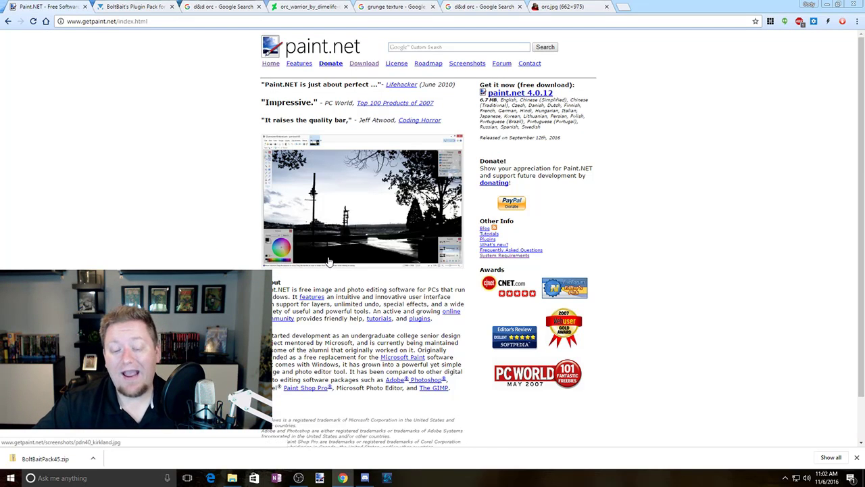
Switch to paint.net and set the blank image's canvas size to 250 × 250 pixels at 300 pixels/inch.
click(320, 478)
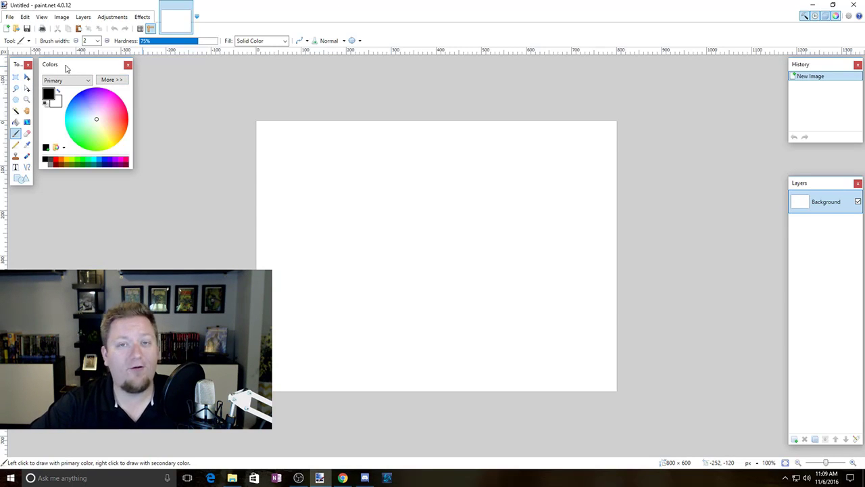
mouse_move(67, 68)
mouse_down()
mouse_move(68, 324)
mouse_move(6, 409)
mouse_move(41, 379)
mouse_move(75, 122)
mouse_move(64, 62)
mouse_up()
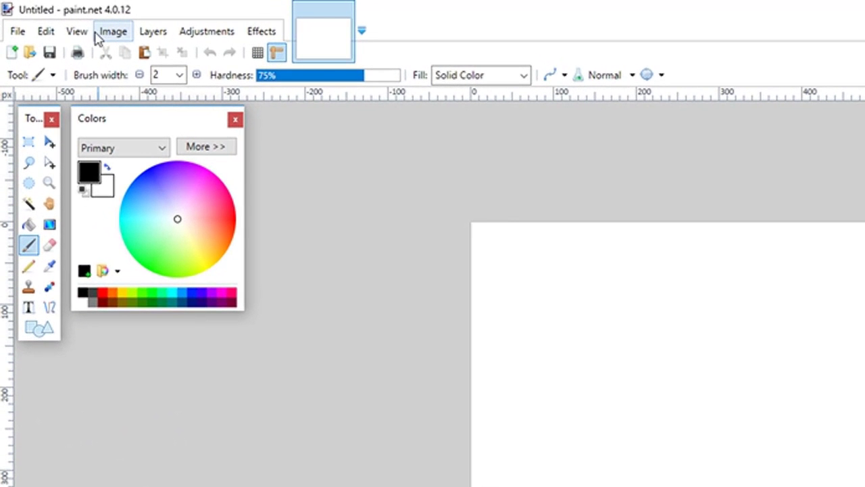
click(102, 35)
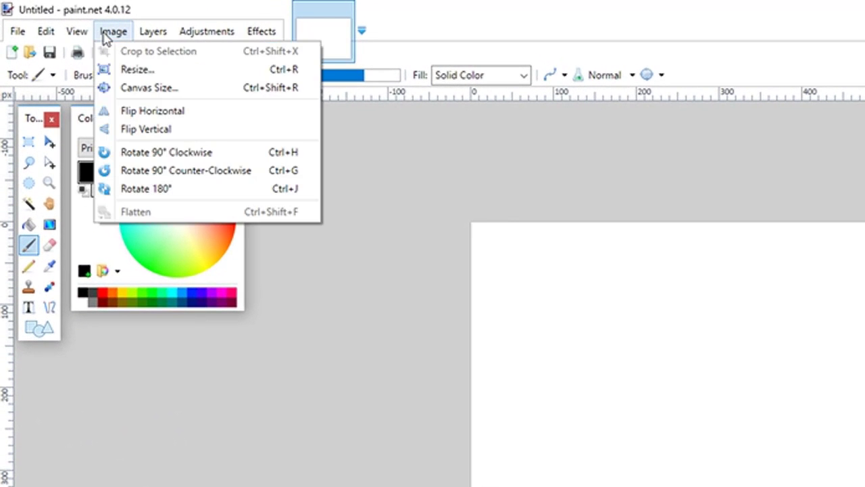
click(154, 90)
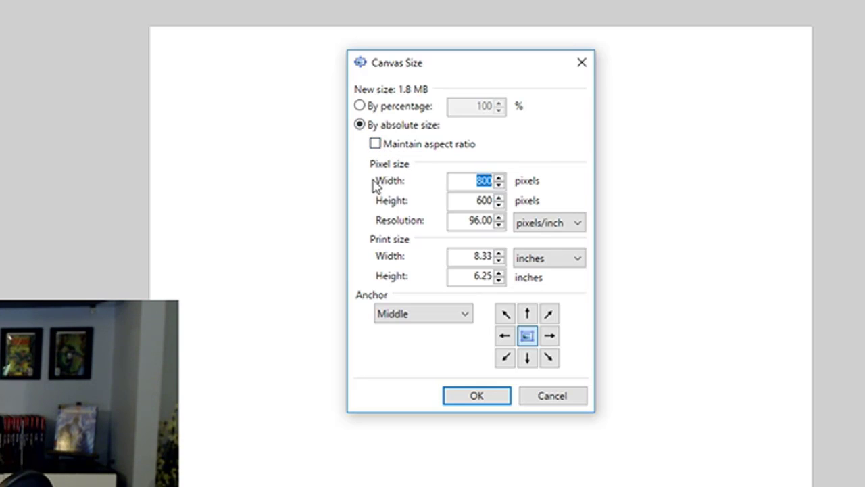
text(250)
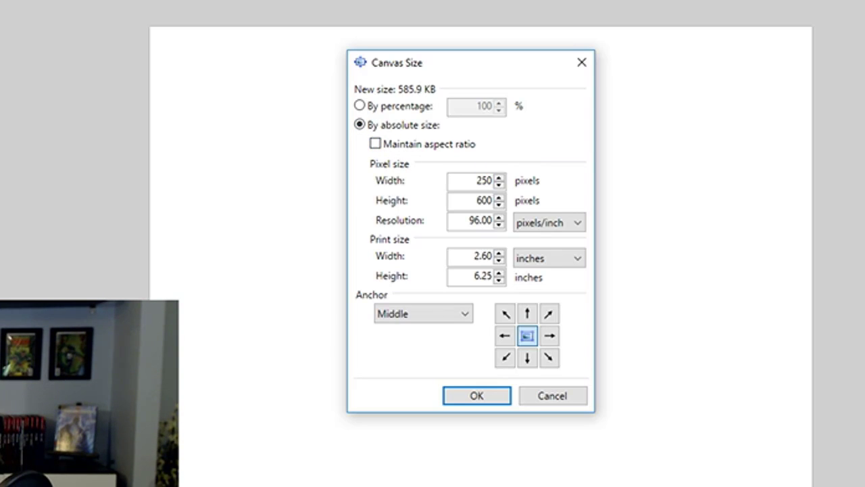
key(Tab)
text(250)
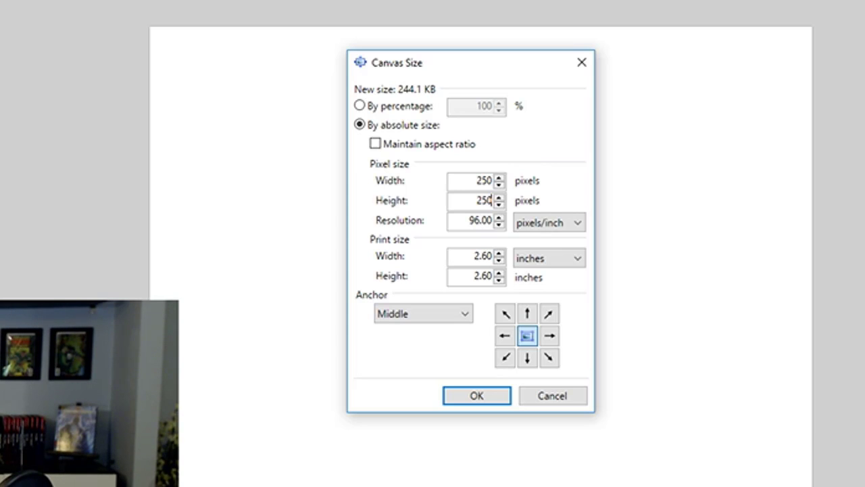
key(Tab)
text(300)
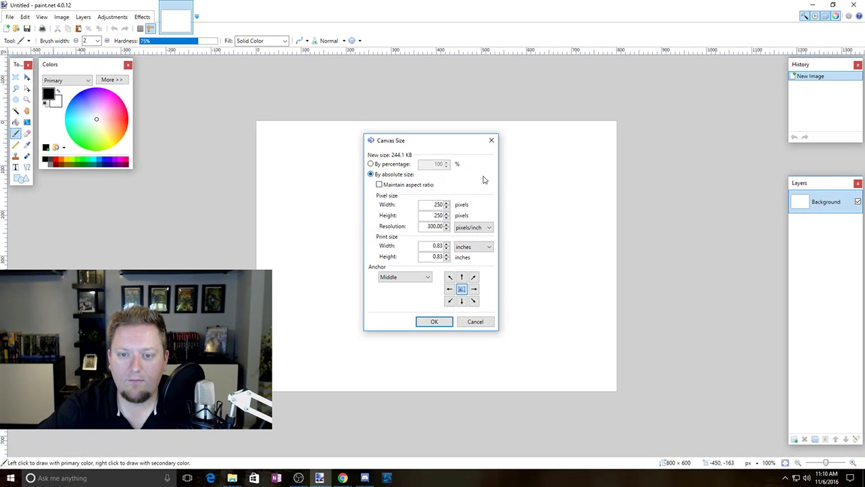
key(Tab)
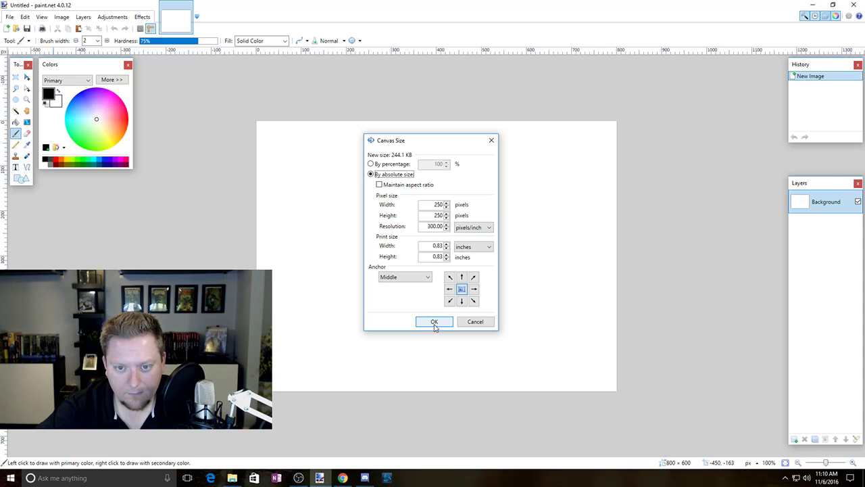
click(433, 323)
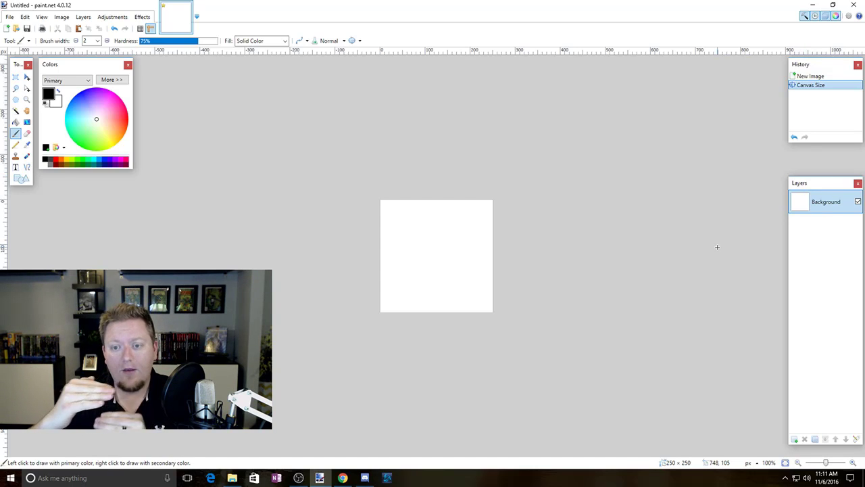
Add a new layer, try moving the Background layer above it, and return Background to the bottom of the stack.
click(795, 439)
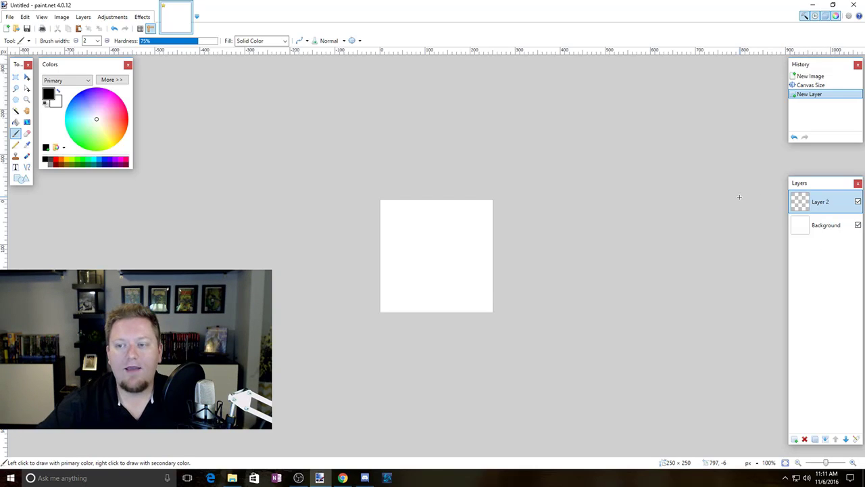
drag(833, 225, 830, 206)
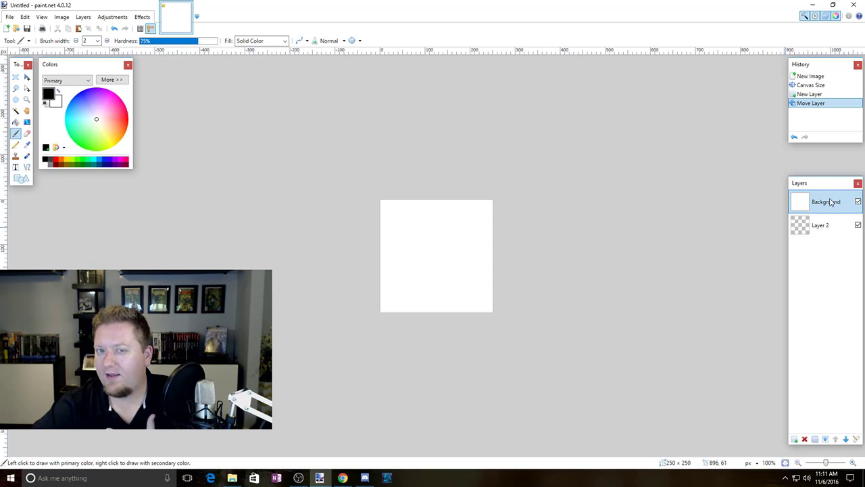
drag(830, 199, 832, 231)
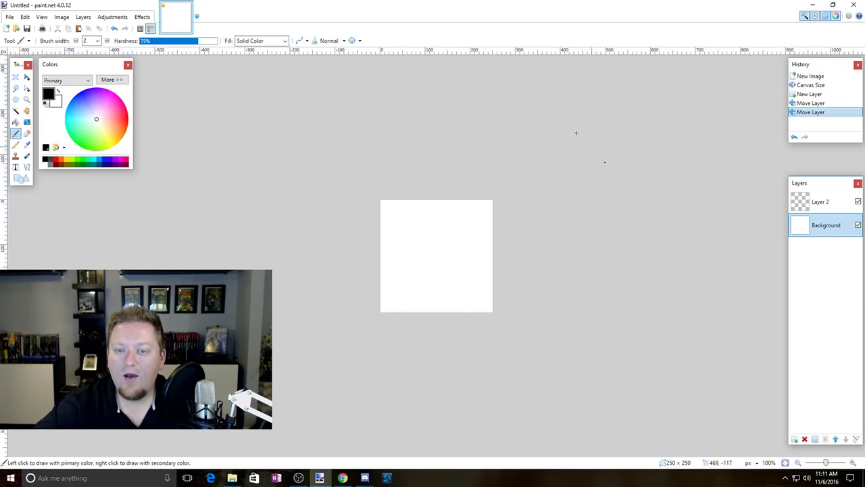
Select the whole Background layer and erase its white fill.
click(27, 79)
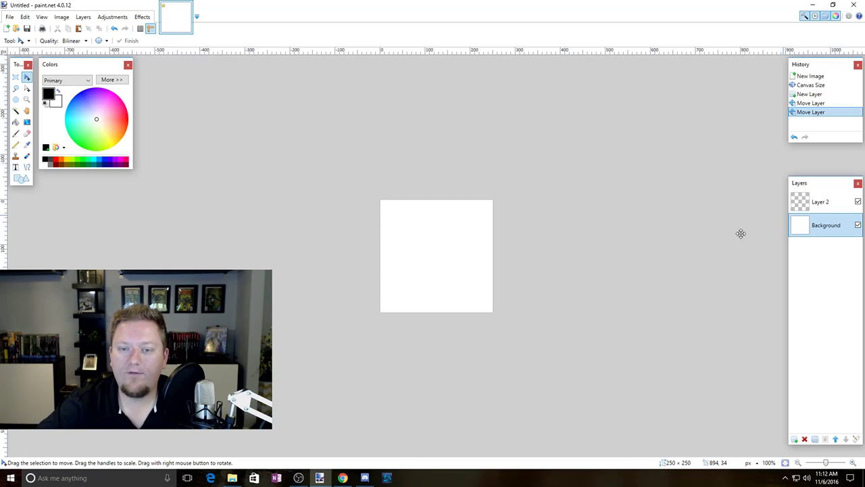
key(ctrl+a)
click(439, 246)
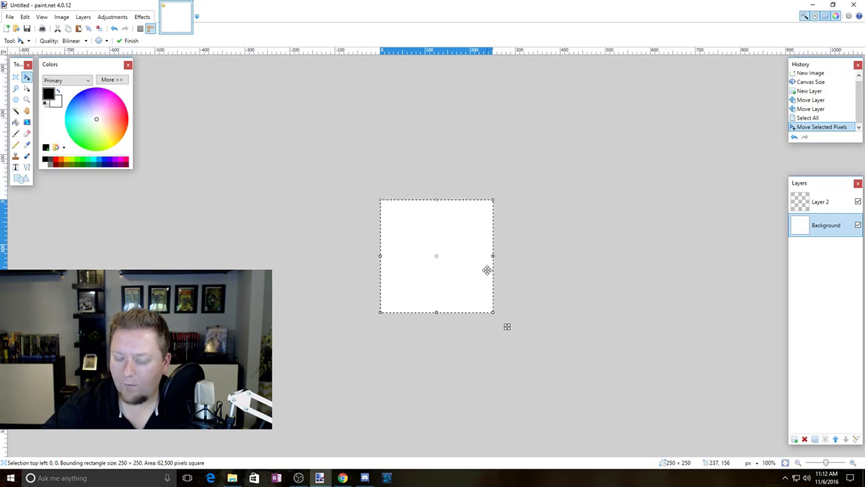
key(Delete)
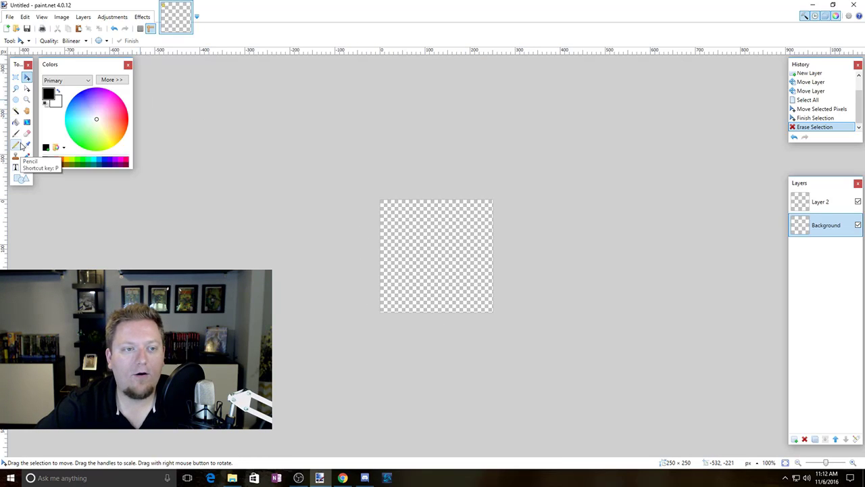
Draw a black circle outline about 224 × 224 pixels on the Background layer with the Ellipse shape at brush width 20.
click(21, 181)
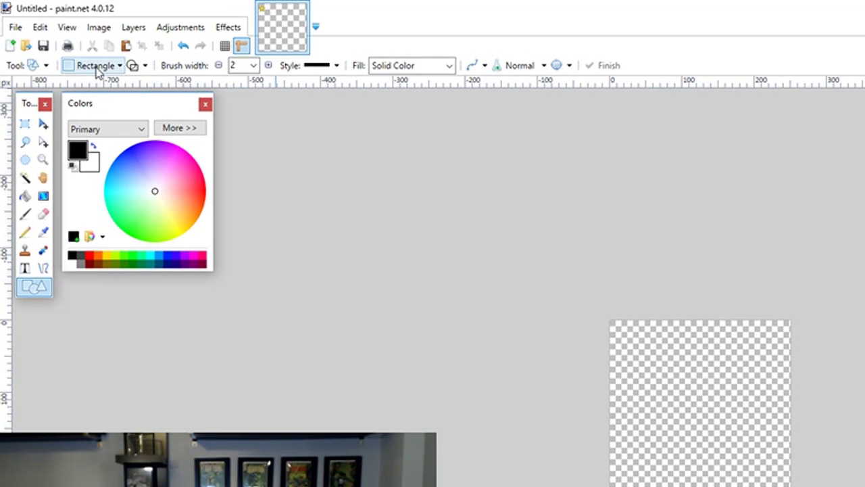
click(93, 66)
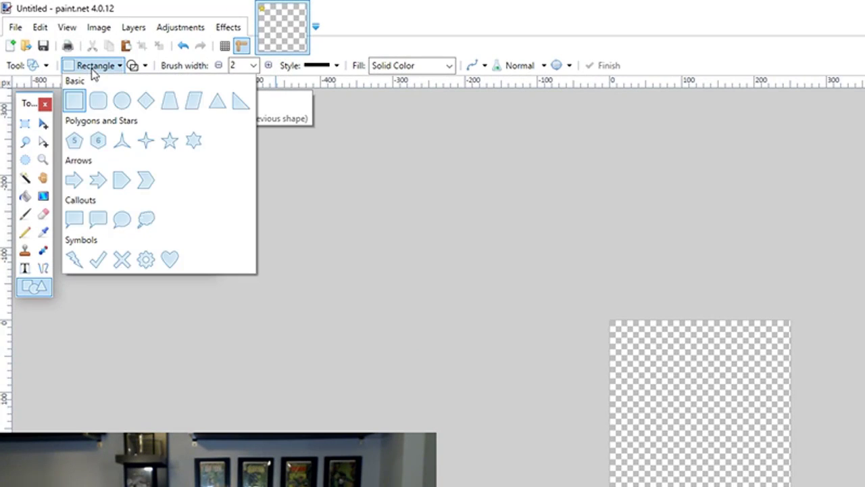
click(122, 102)
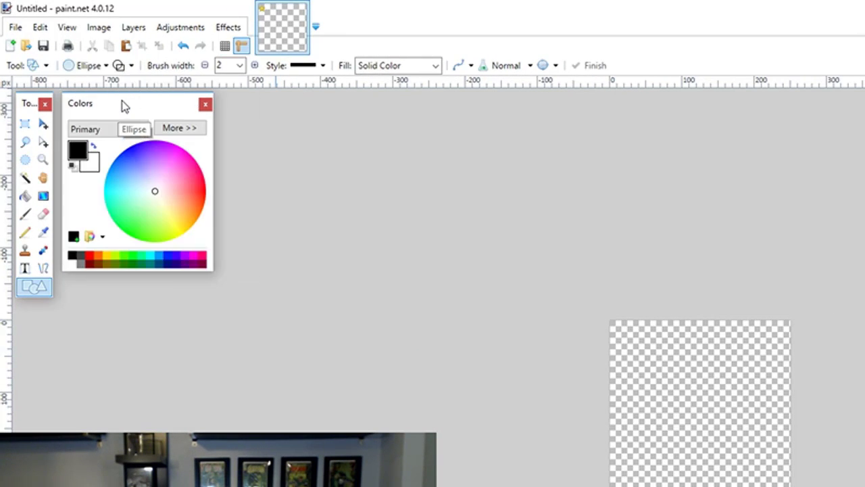
click(239, 66)
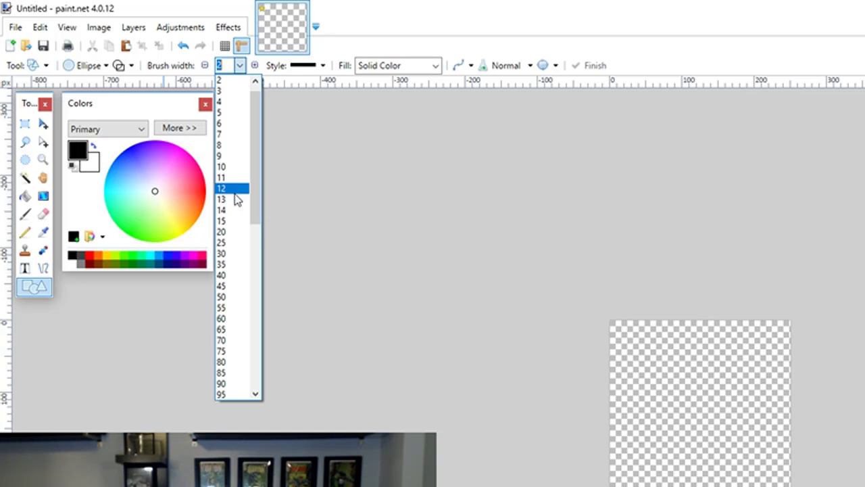
click(241, 234)
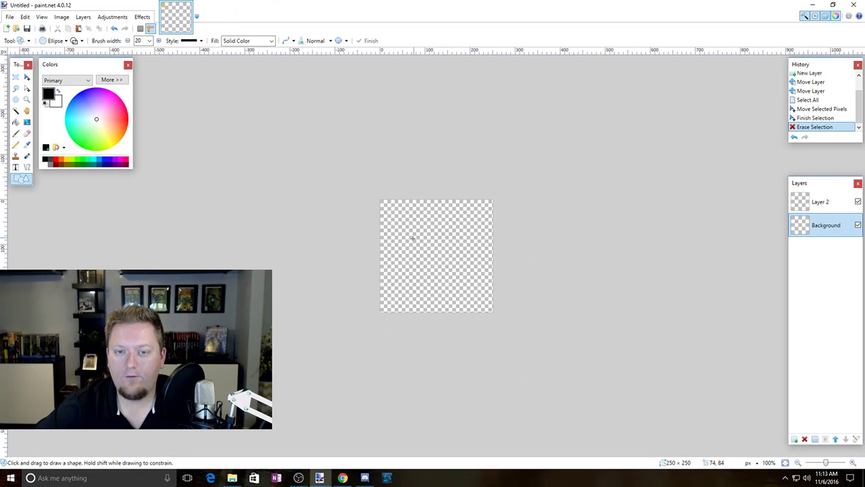
ctrl+scroll(435, 272, up, 1)
ctrl+scroll(434, 272, up, 4)
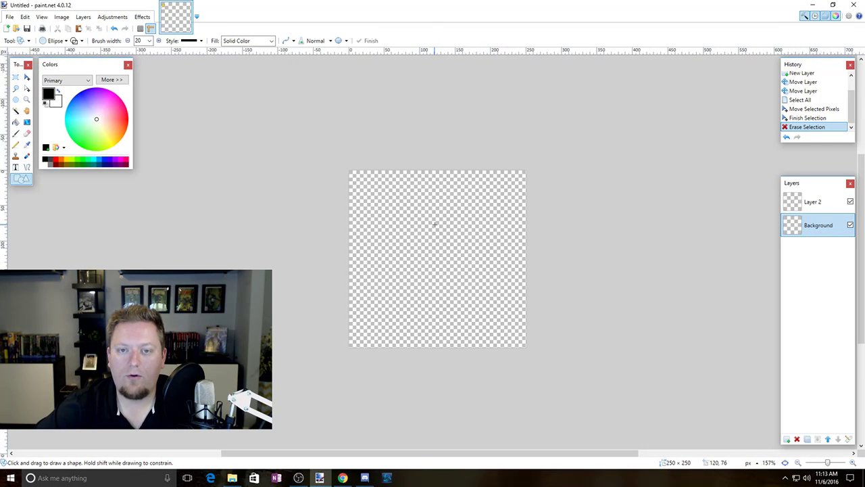
ctrl+scroll(434, 224, up, 3)
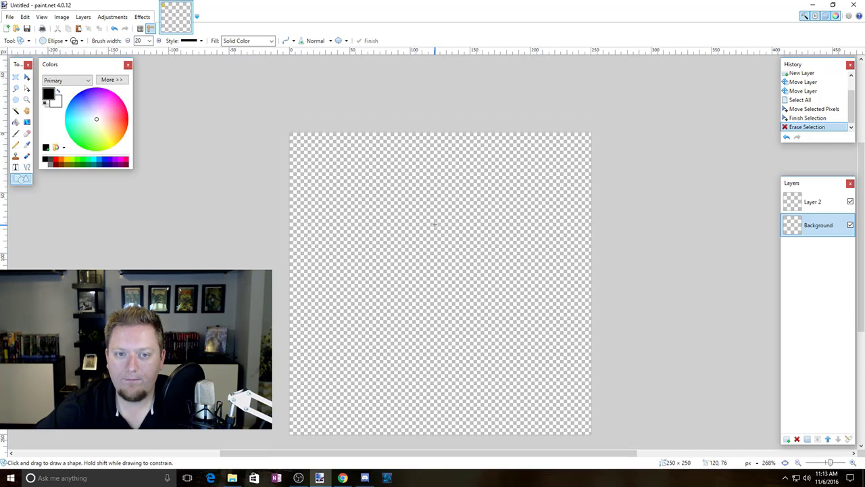
scroll(445, 214, down, 2)
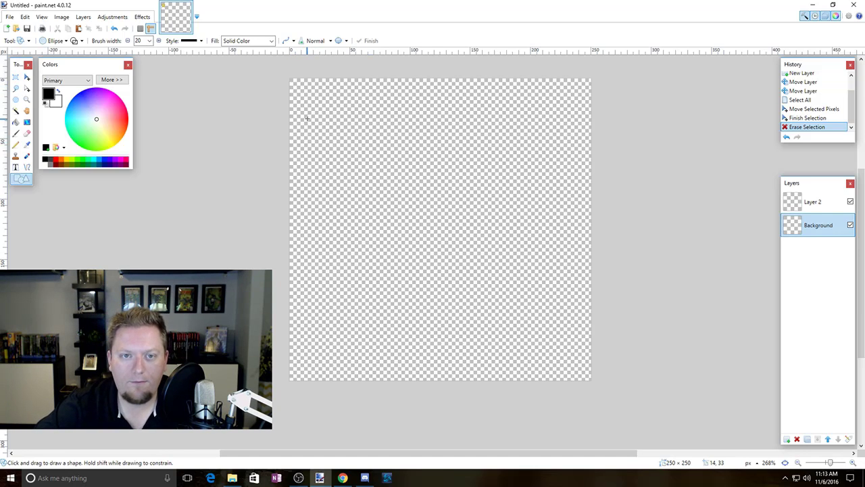
drag(308, 105, 621, 374)
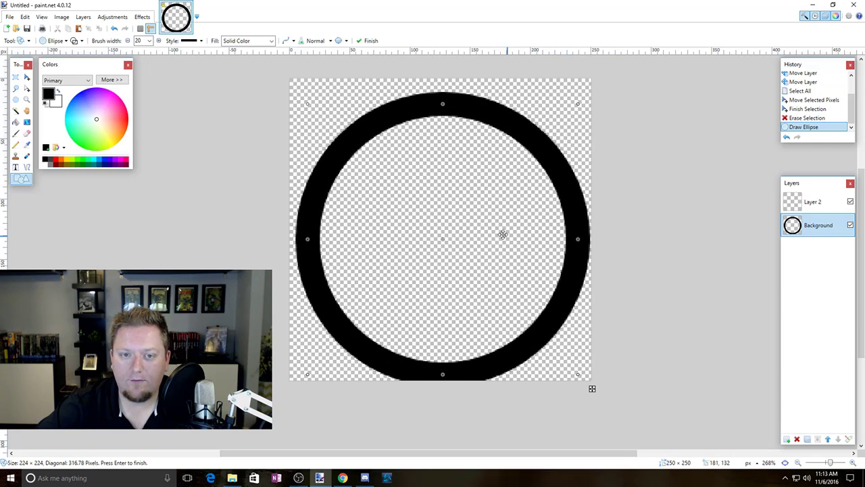
Reposition and enlarge the circle outline to about 230 × 230 pixels so its outer edge meets the canvas edges.
drag(482, 209, 479, 196)
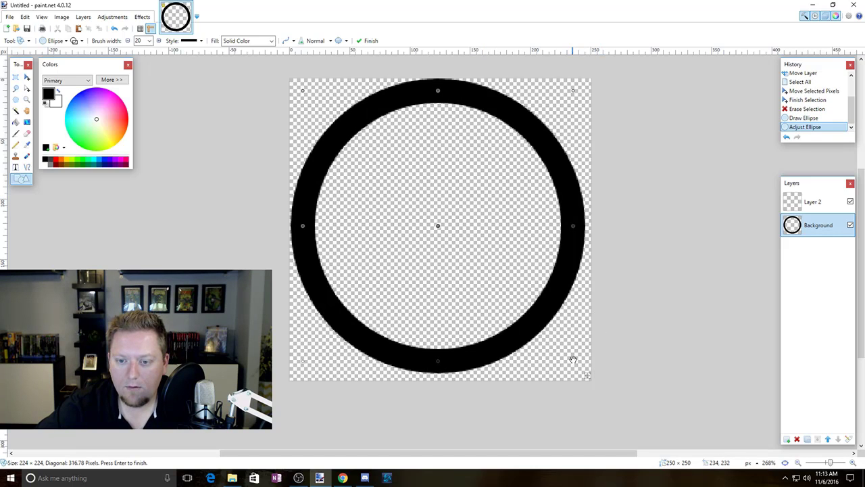
drag(573, 361, 581, 367)
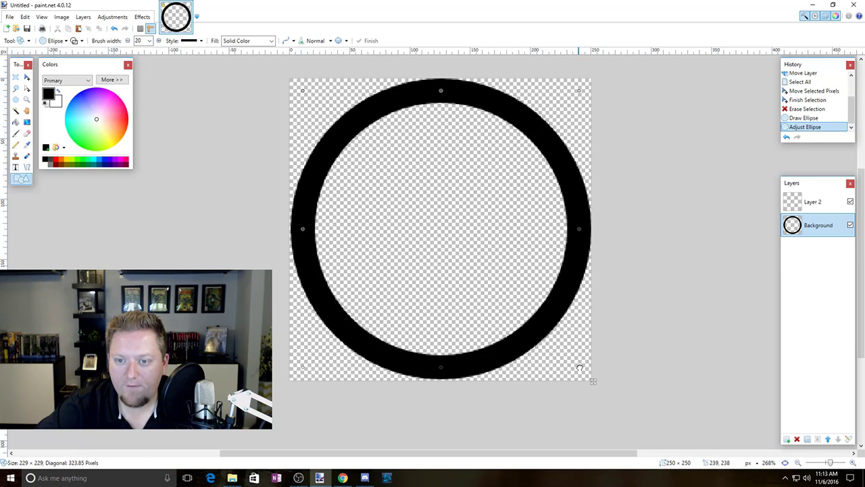
drag(580, 368, 580, 367)
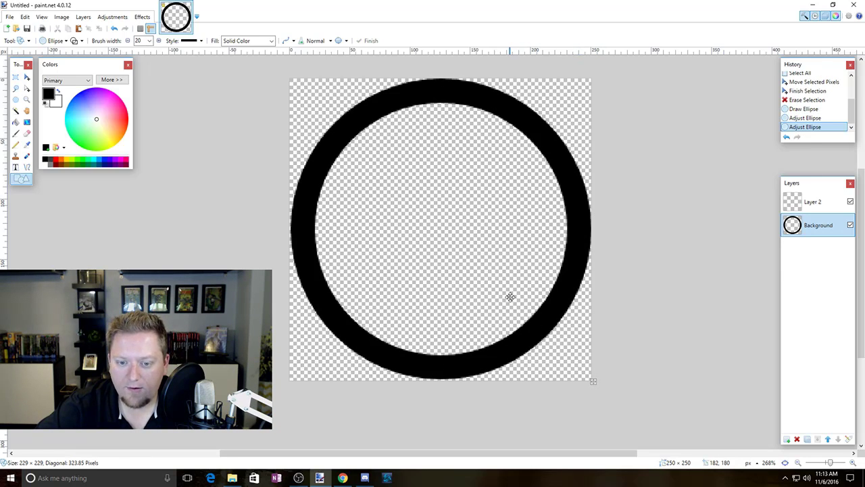
drag(510, 298, 510, 295)
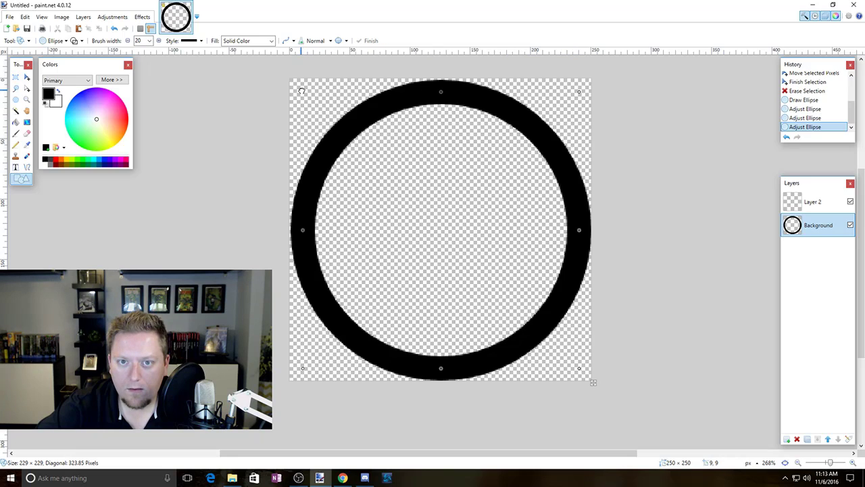
drag(304, 91, 302, 90)
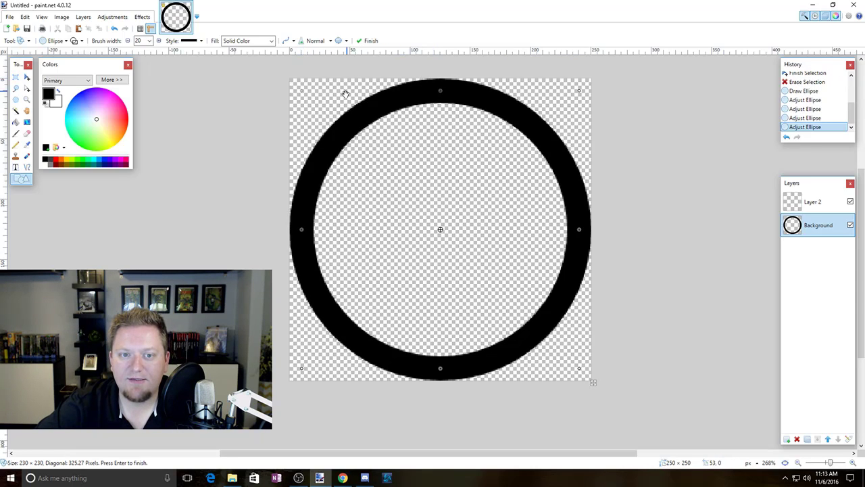
Turn antialiasing off for the circle outline, inspect its edge up close, and turn antialiasing back on.
ctrl+scroll(305, 108, up, 1)
ctrl+scroll(305, 108, up, 1)
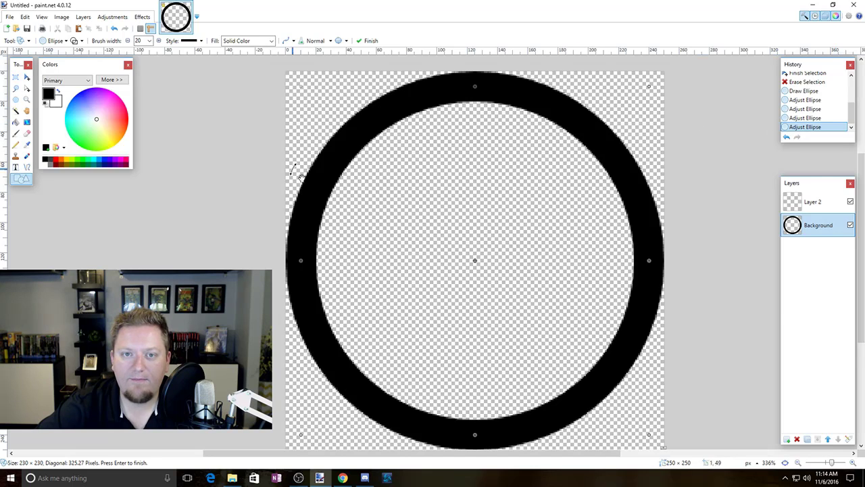
click(289, 42)
click(304, 68)
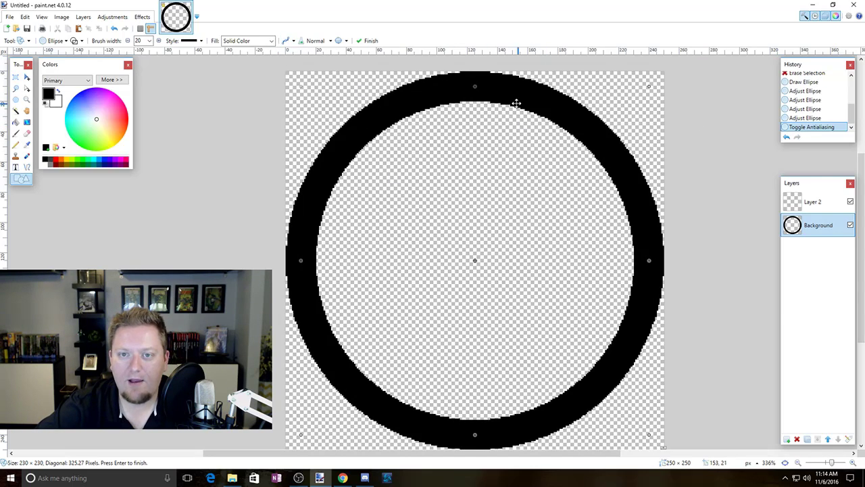
scroll(336, 145, up, 5)
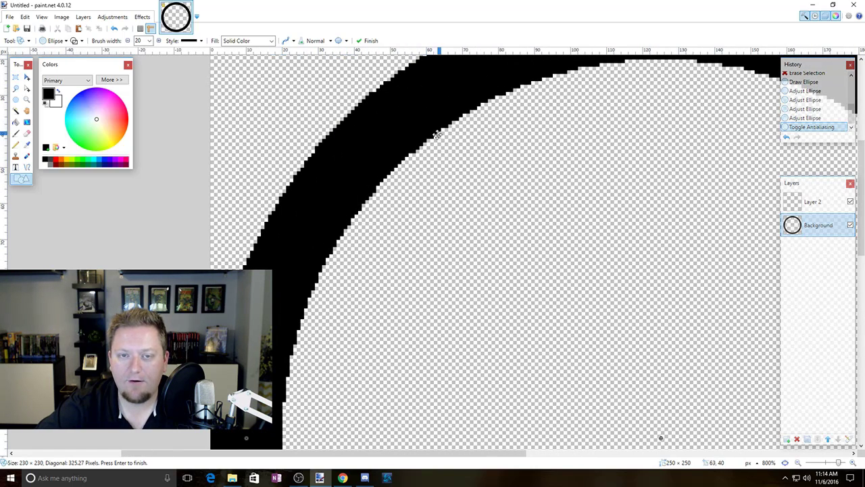
click(288, 42)
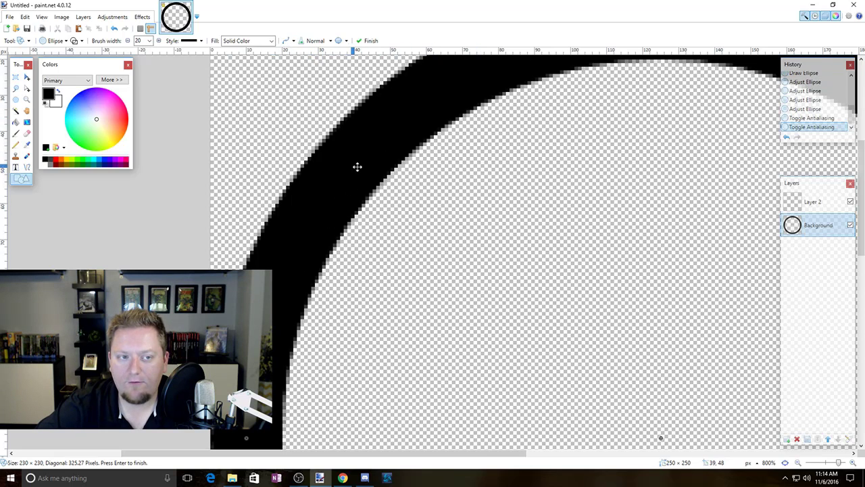
scroll(595, 176, down, 3)
scroll(543, 214, down, 2)
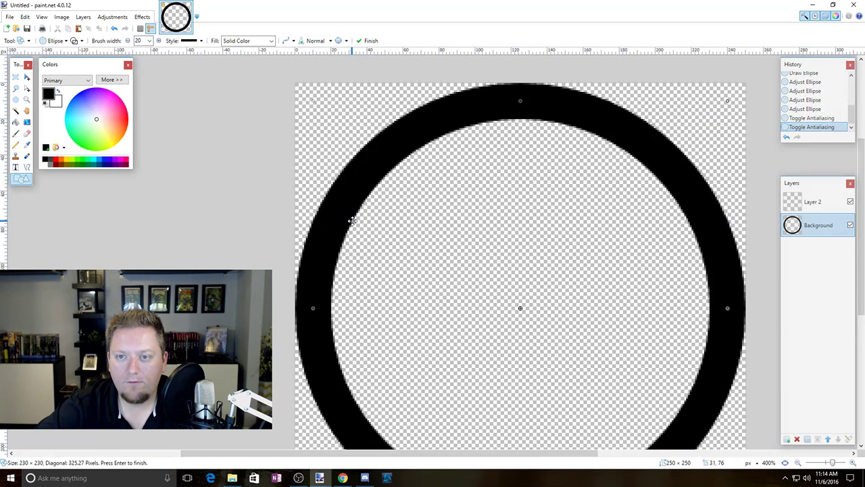
scroll(499, 224, down, 2)
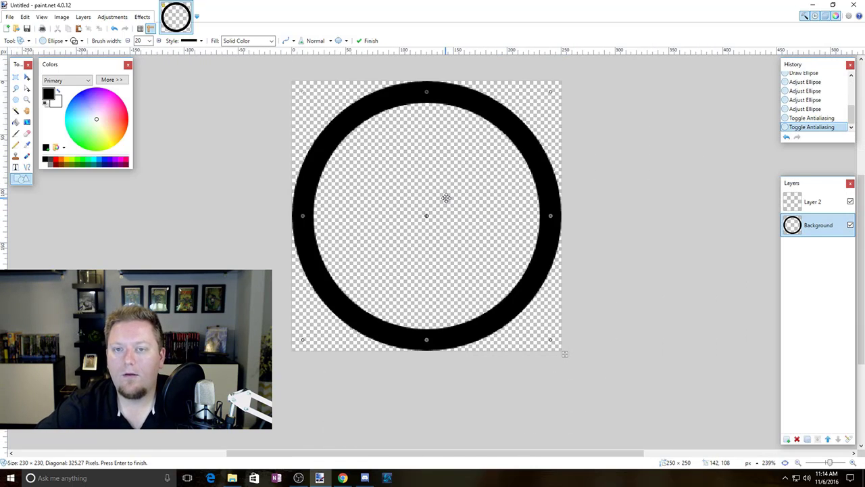
Finish the circle outline, select the entire Background layer and copy the ring.
click(27, 78)
key(ctrl+a)
click(307, 96)
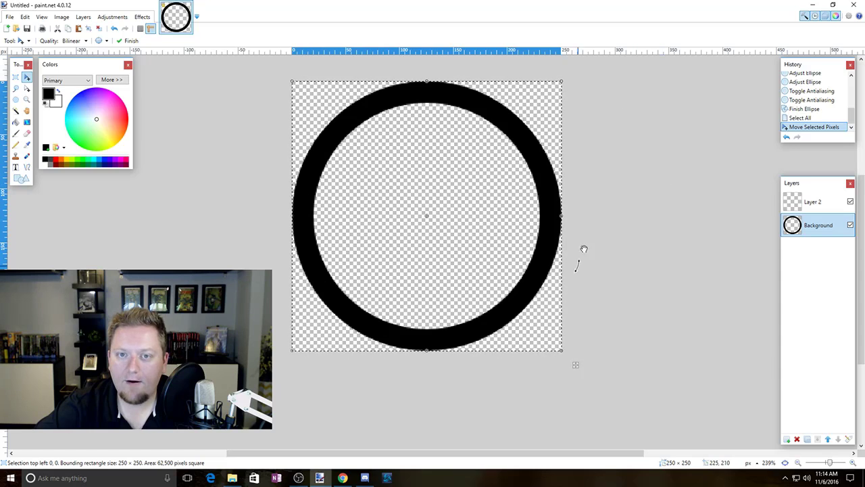
Add a new layer directly above Background, paste the copied ring into it, and deselect.
click(787, 439)
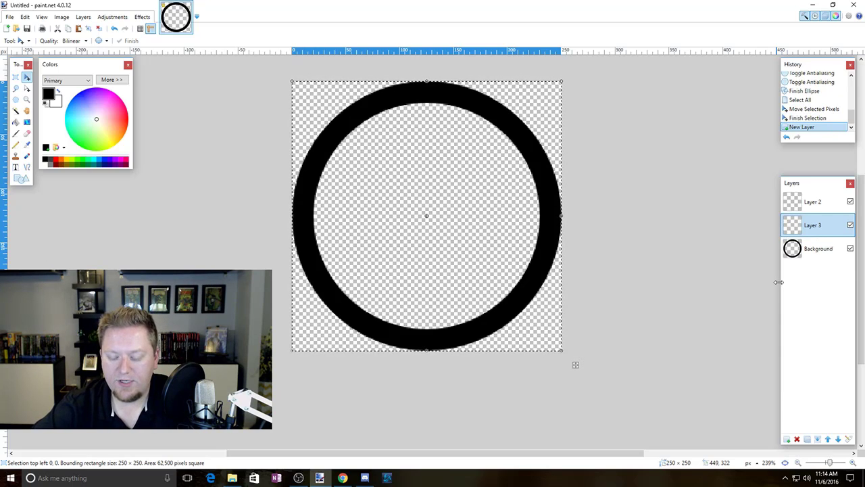
click(792, 251)
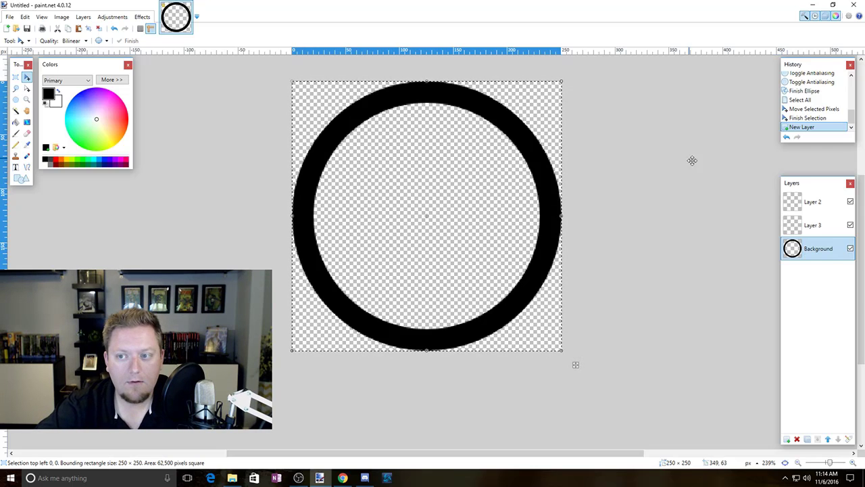
click(826, 230)
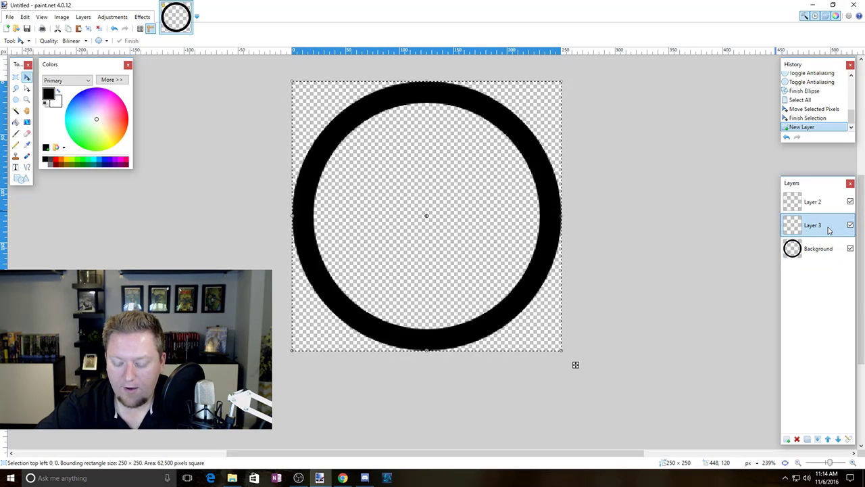
key(ctrl+v)
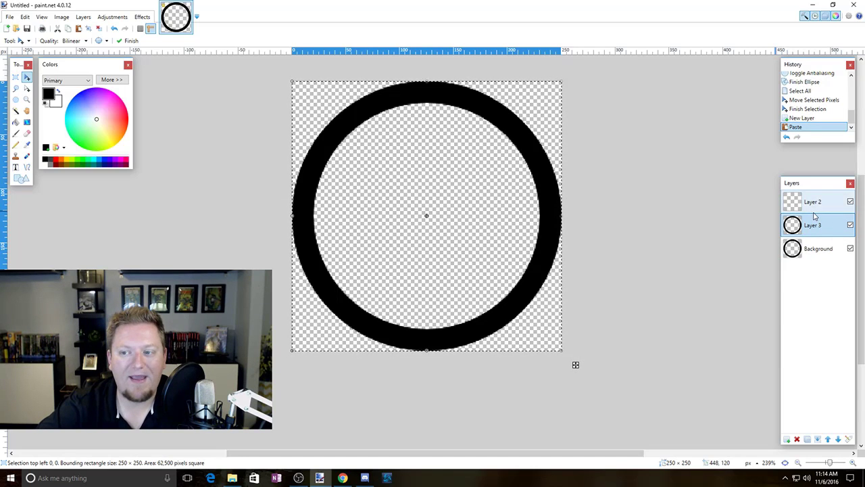
click(713, 191)
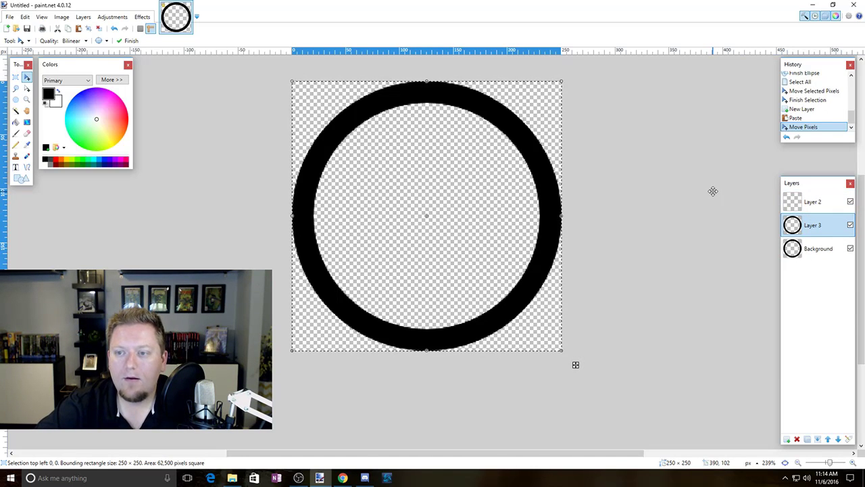
key(ctrl+d)
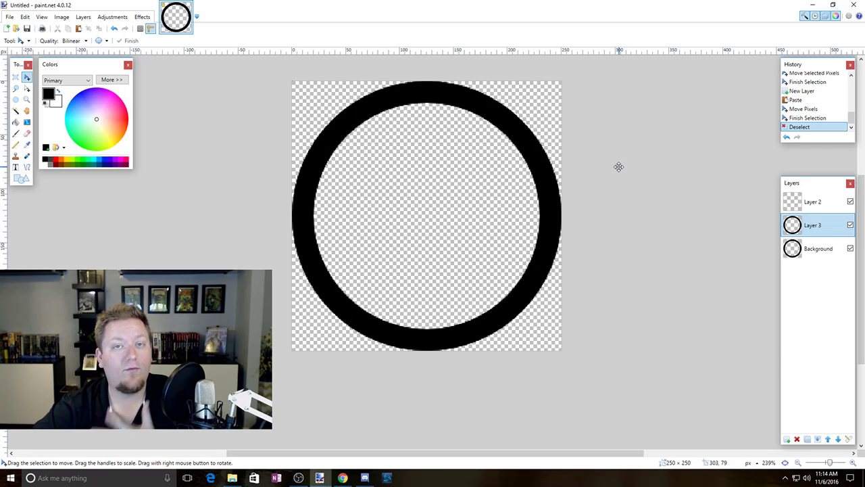
Hide the duplicate ring on Layer 3, keep the Background layer visible, and rename Background to Ring.
click(850, 225)
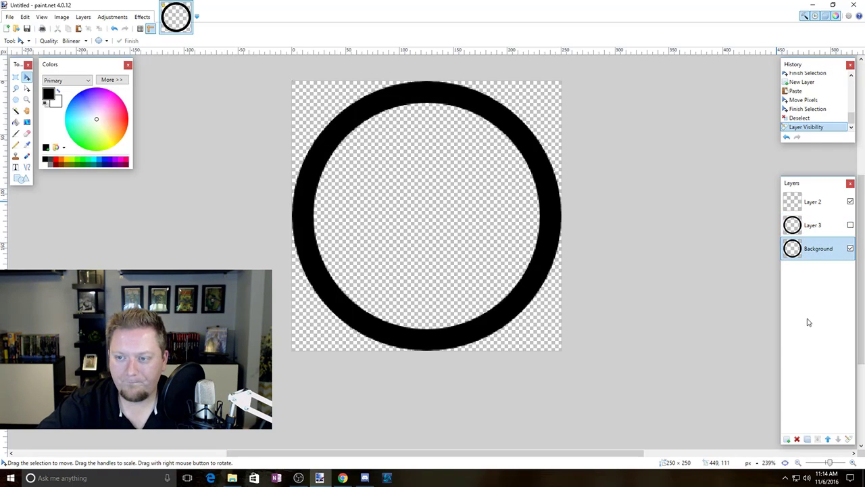
click(850, 248)
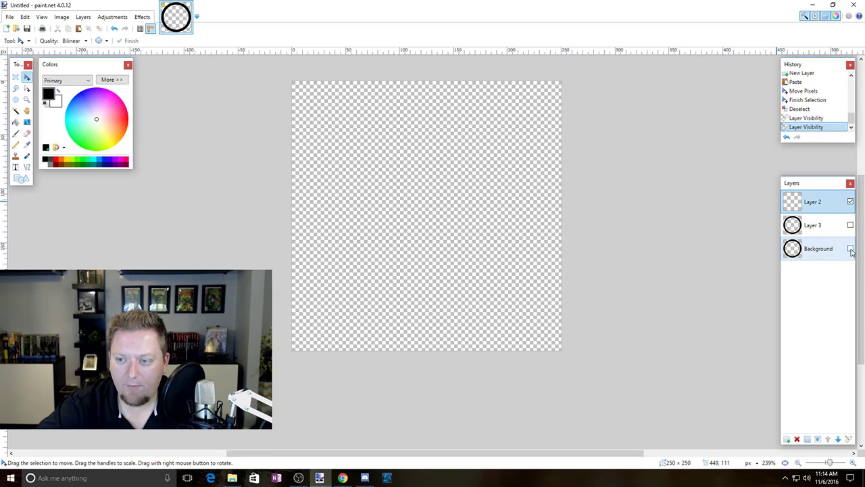
click(850, 249)
click(850, 249)
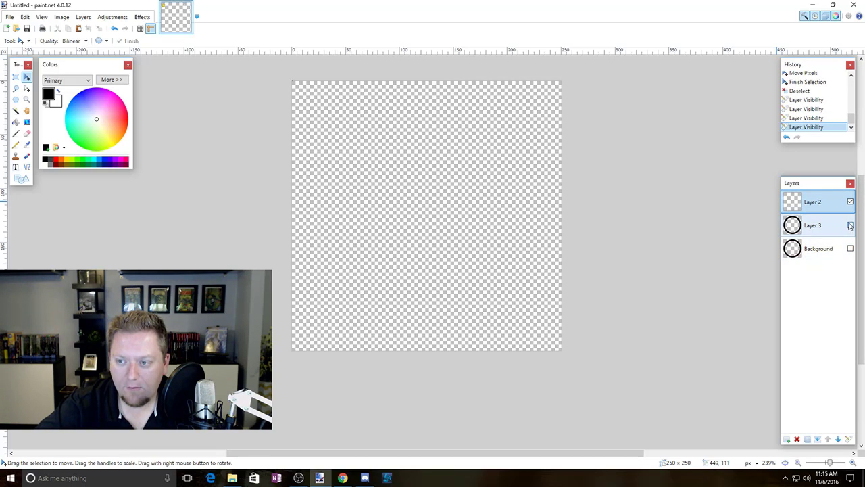
click(850, 225)
click(850, 225)
click(850, 249)
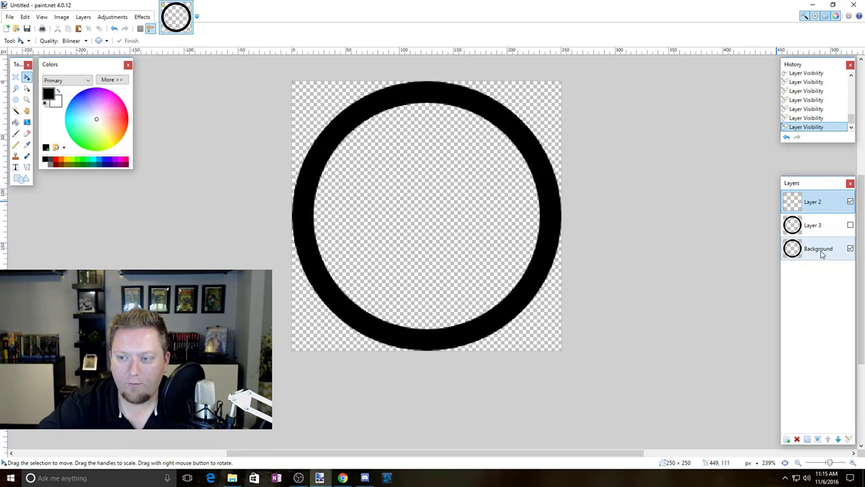
click(822, 251)
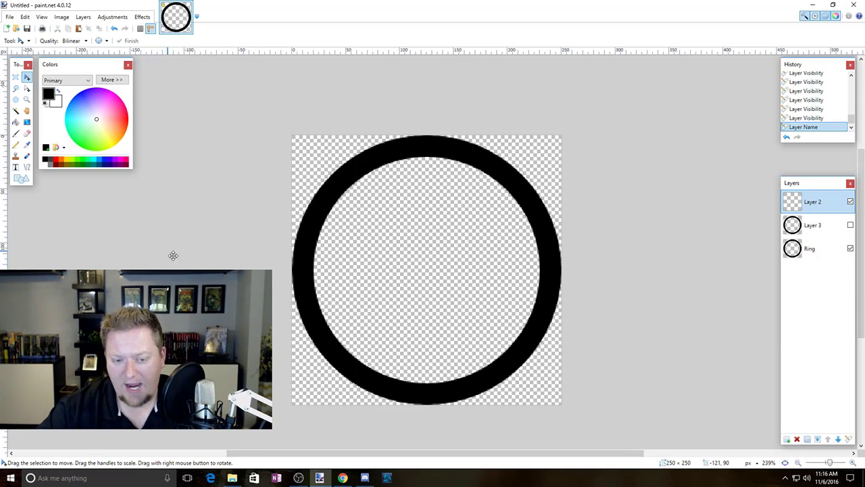
Switch to Chrome and copy the full-size orc warrior image from DeviantArt.
click(343, 477)
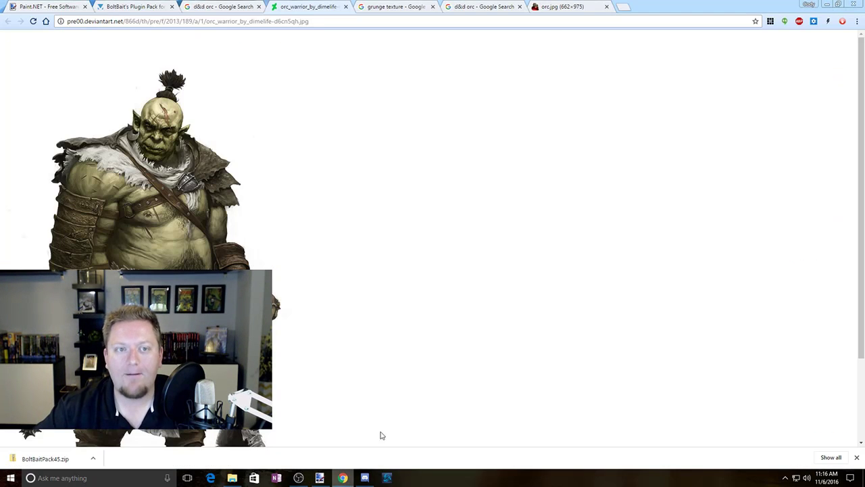
click(200, 5)
scroll(343, 169, up, 3)
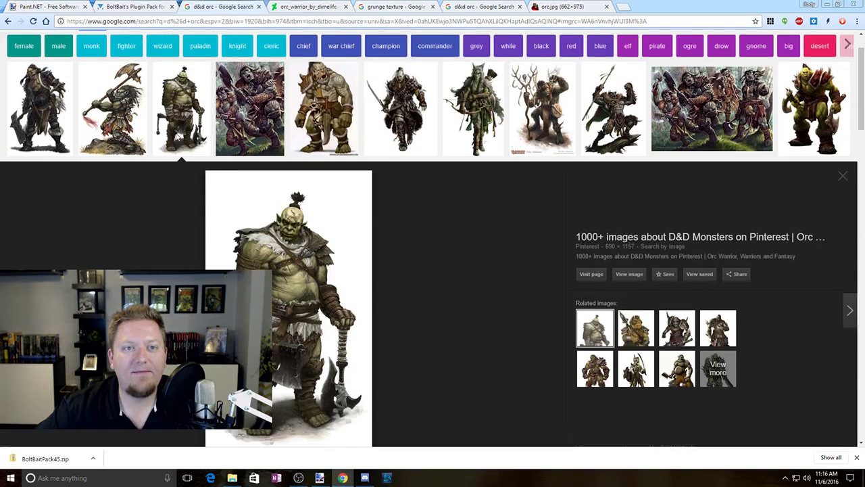
scroll(387, 270, down, 2)
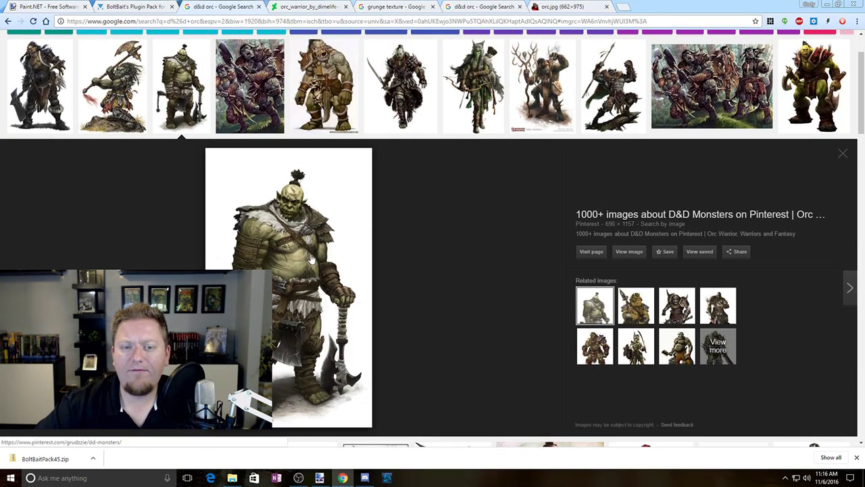
right_click(642, 252)
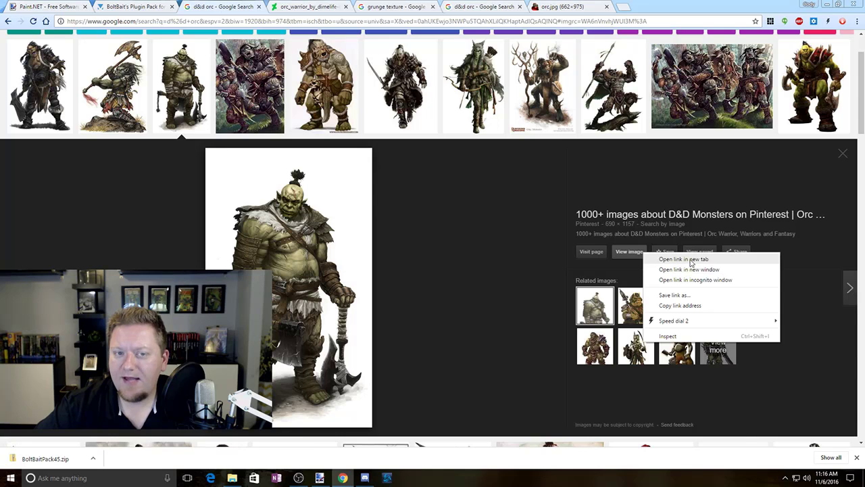
click(317, 6)
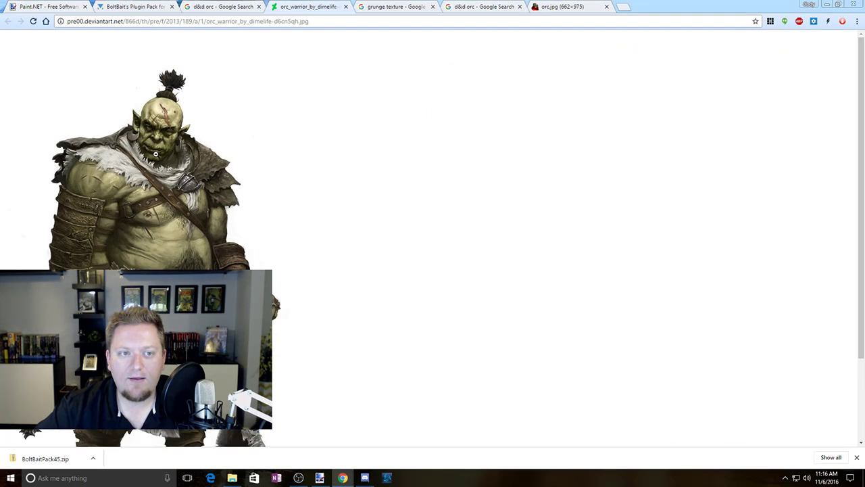
right_click(152, 234)
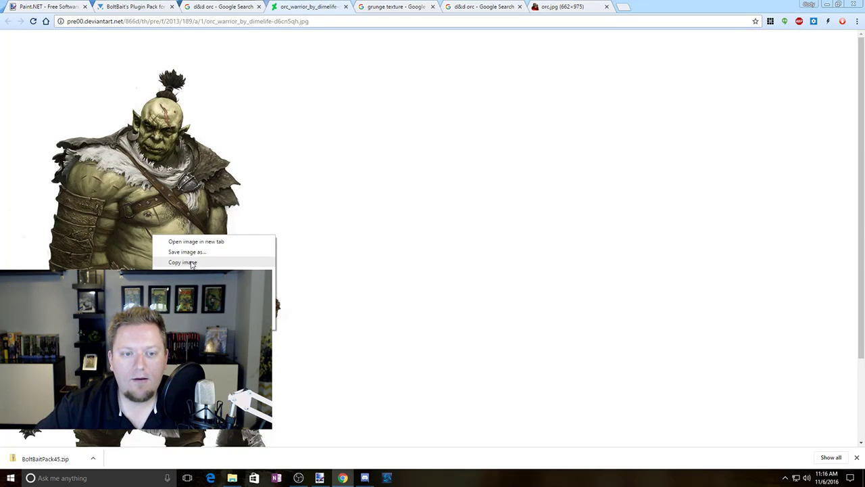
click(192, 263)
Switch back to paint.net and paste the orc image onto Layer 2, keeping the canvas size.
click(319, 478)
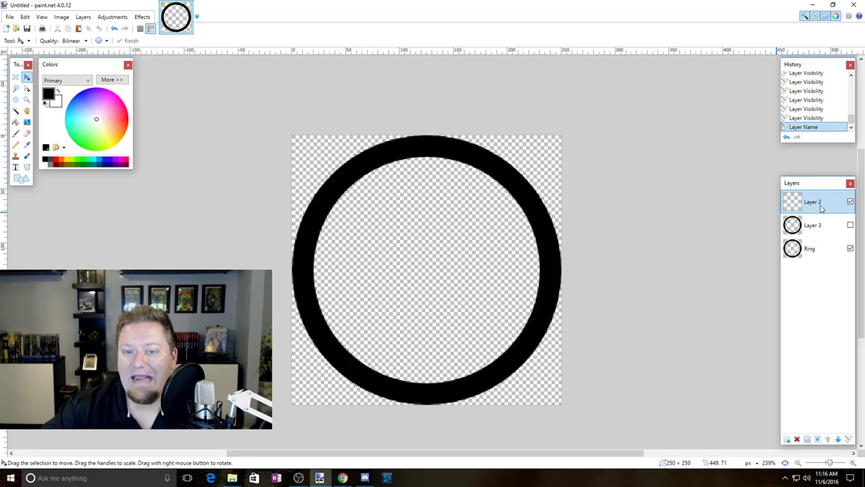
click(810, 249)
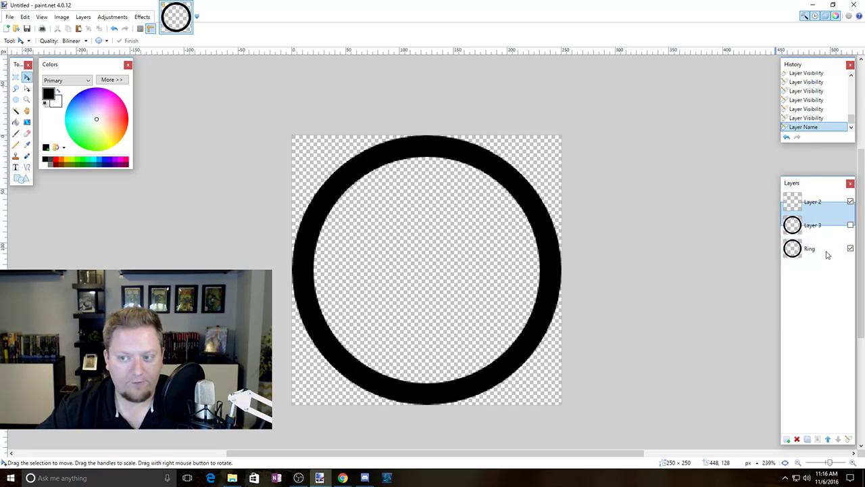
click(820, 210)
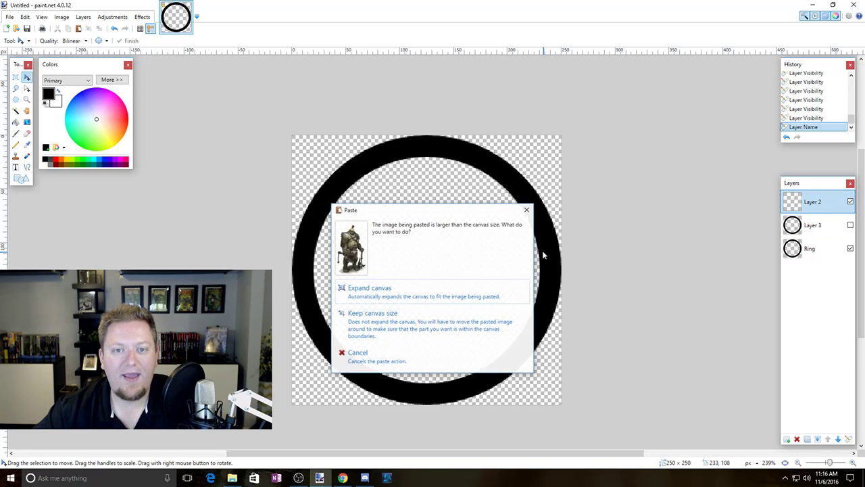
key(ctrl+v)
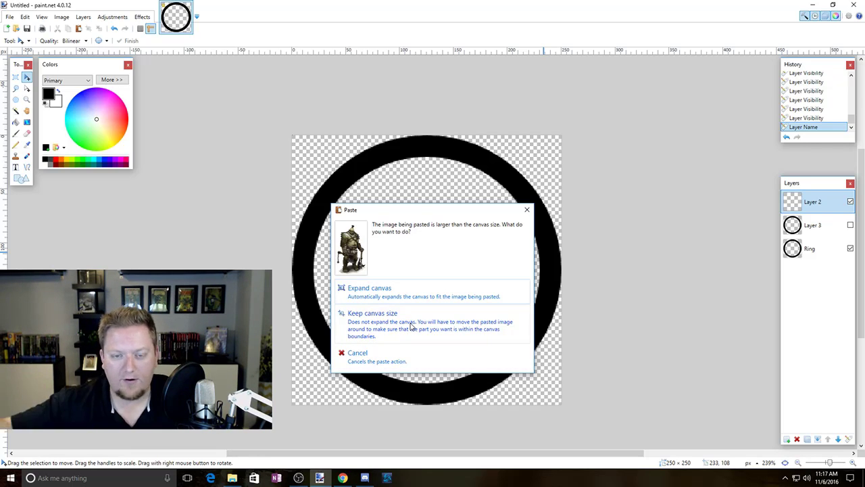
click(410, 325)
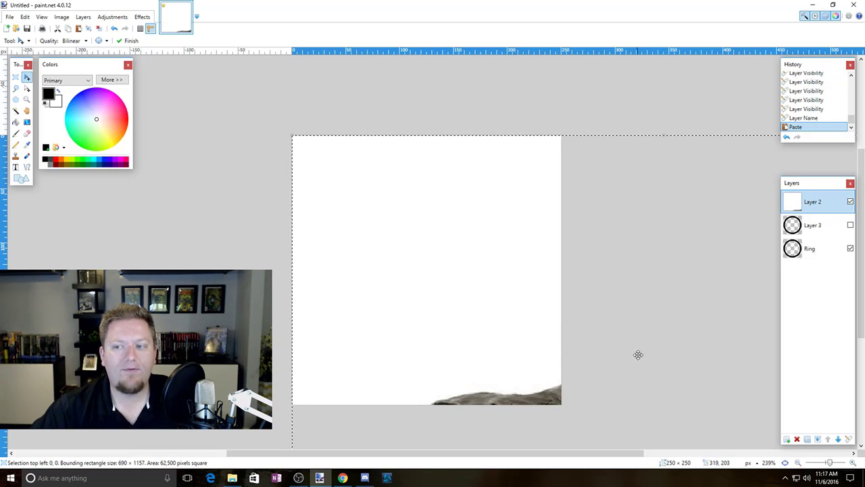
Scale the pasted orc down to about 511 × 856 pixels and position its head and shoulders within the canvas.
drag(726, 367, 475, 266)
scroll(596, 252, down, 5)
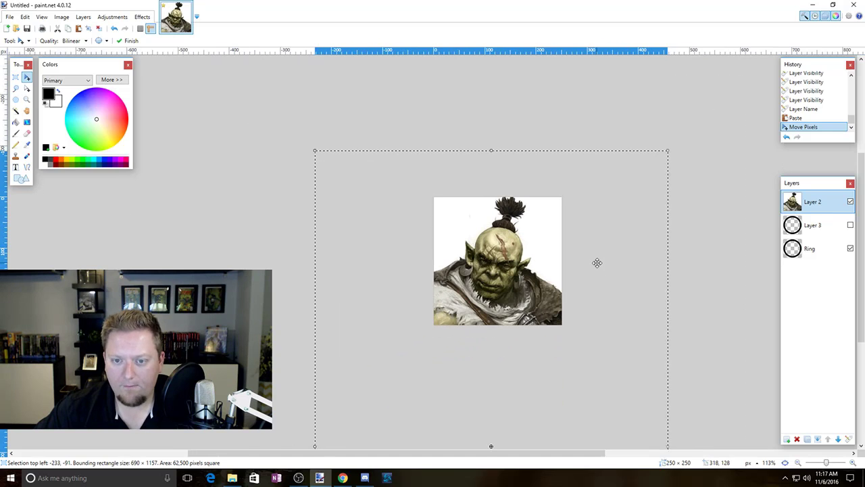
scroll(597, 264, down, 1)
drag(655, 166, 575, 253)
drag(545, 347, 554, 271)
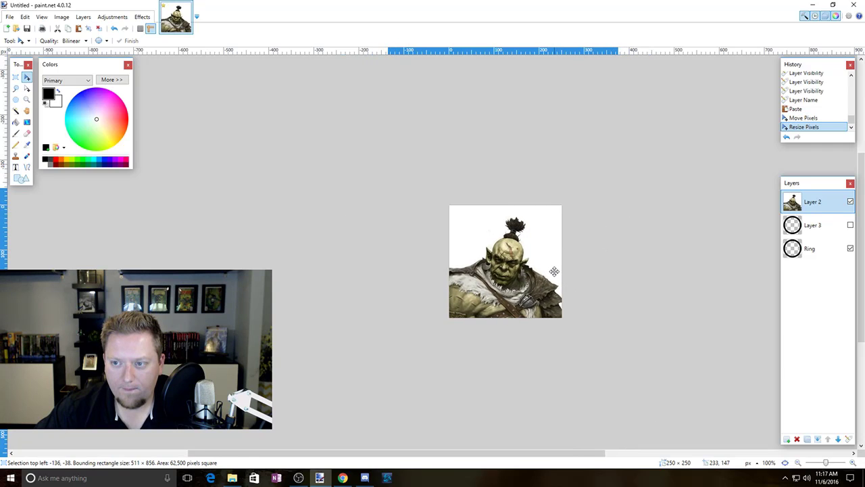
Move Layer 2 with the orc beneath the Ring layer, and undo a small shift of its pixels.
drag(812, 202, 797, 249)
mouse_move(596, 308)
mouse_down()
mouse_move(604, 288)
mouse_move(594, 309)
mouse_up()
key(ctrl+z)
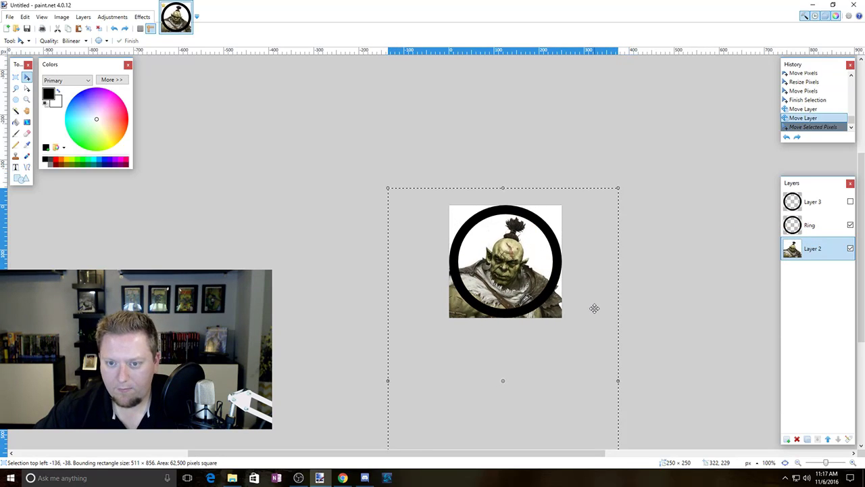
Paste the orc onto Layer 2 again, keeping the canvas size, then scale it to about 543 × 910 pixels and center its head inside the ring.
key(ctrl+v)
click(471, 312)
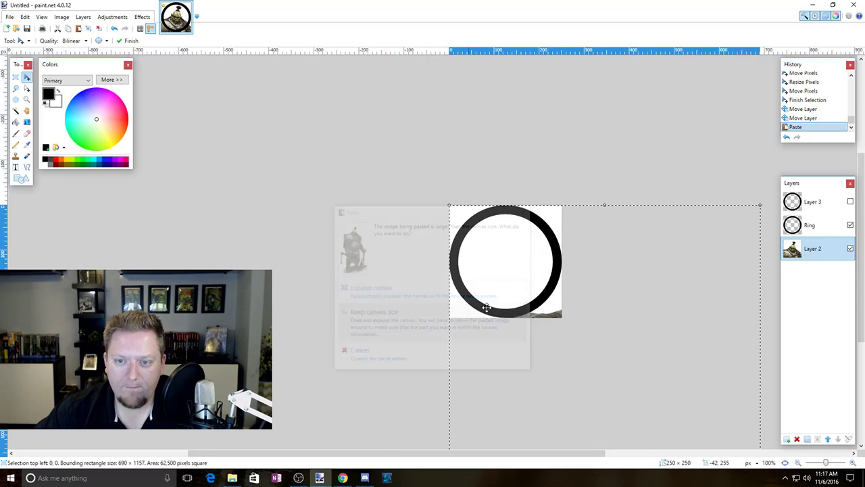
drag(701, 344, 550, 322)
drag(654, 178, 601, 258)
drag(554, 348, 576, 294)
drag(628, 186, 618, 203)
drag(566, 312, 567, 313)
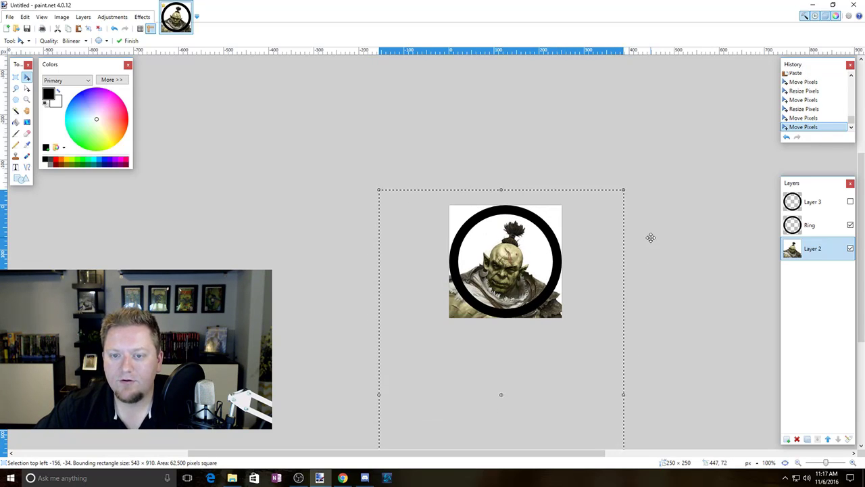
key(ctrl+d)
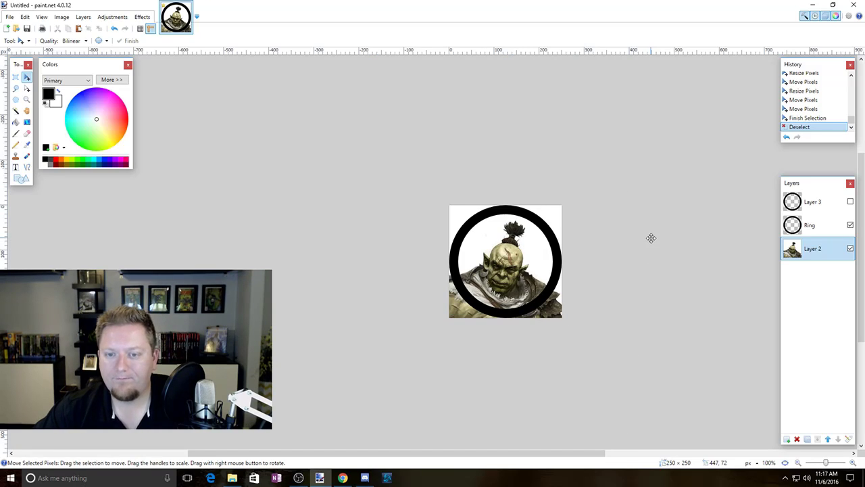
key(ctrl+a)
mouse_move(581, 304)
mouse_down()
mouse_move(565, 332)
mouse_move(610, 305)
mouse_move(590, 330)
mouse_move(606, 350)
mouse_move(582, 307)
mouse_up()
key(ctrl+z)
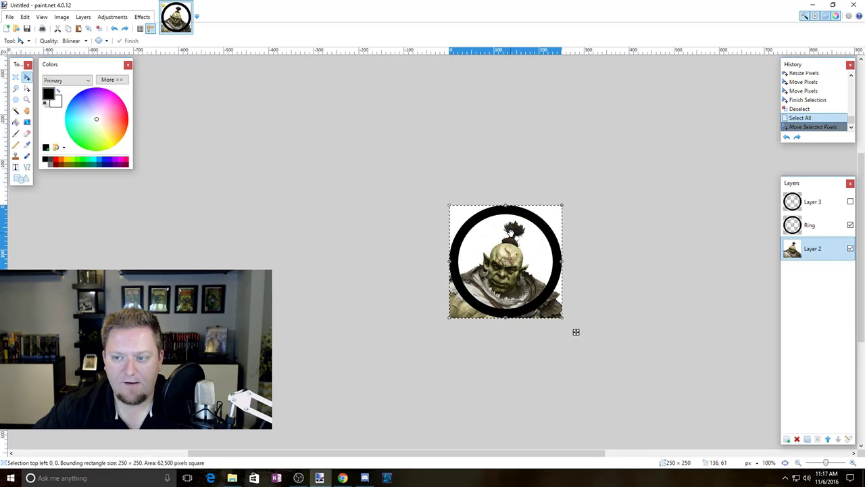
key(ctrl+d)
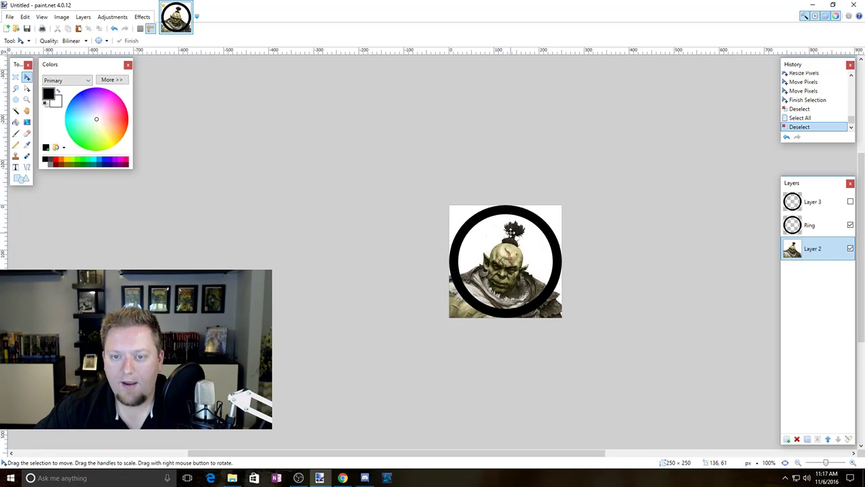
Magic-wand the area inside the ring on the Ring layer, and copy that part of Layer 2's orc into a new layer above it.
click(17, 112)
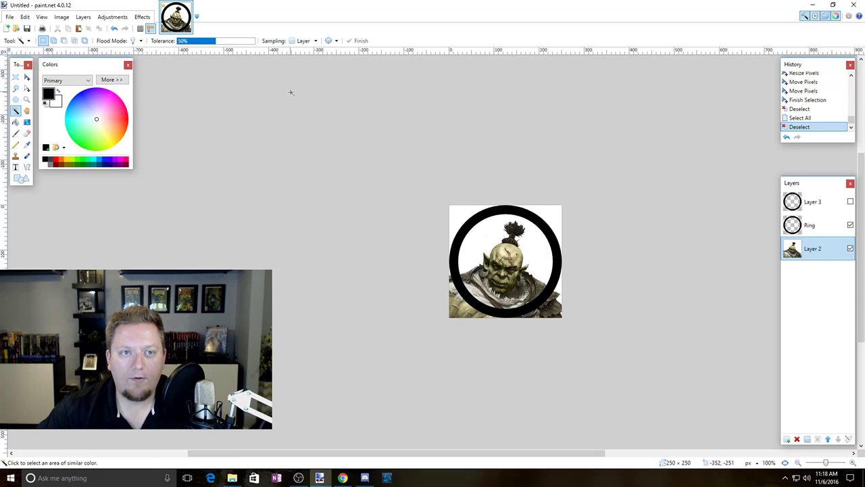
click(825, 226)
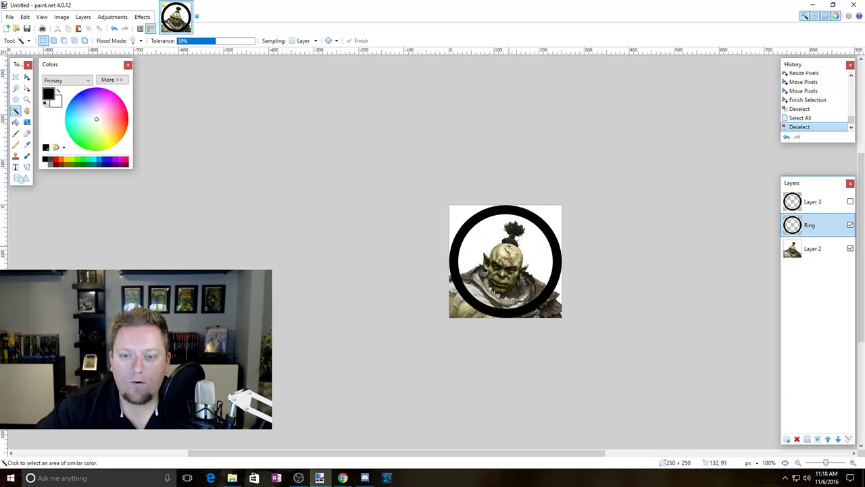
click(509, 248)
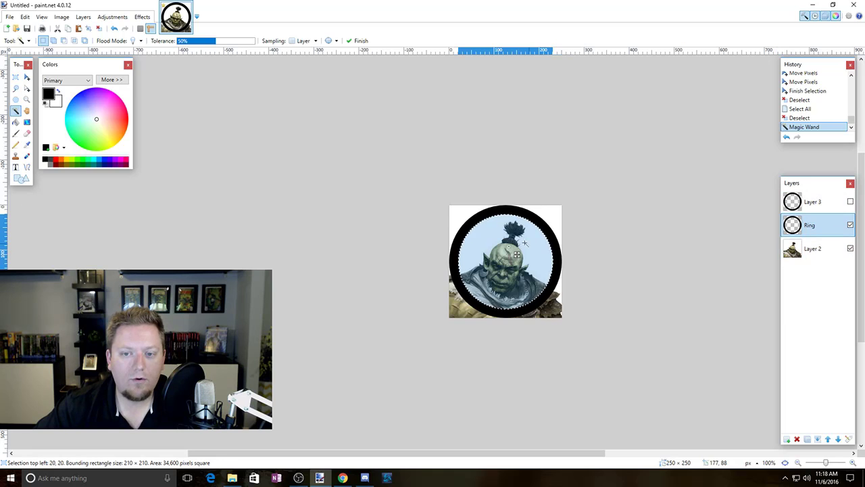
click(811, 249)
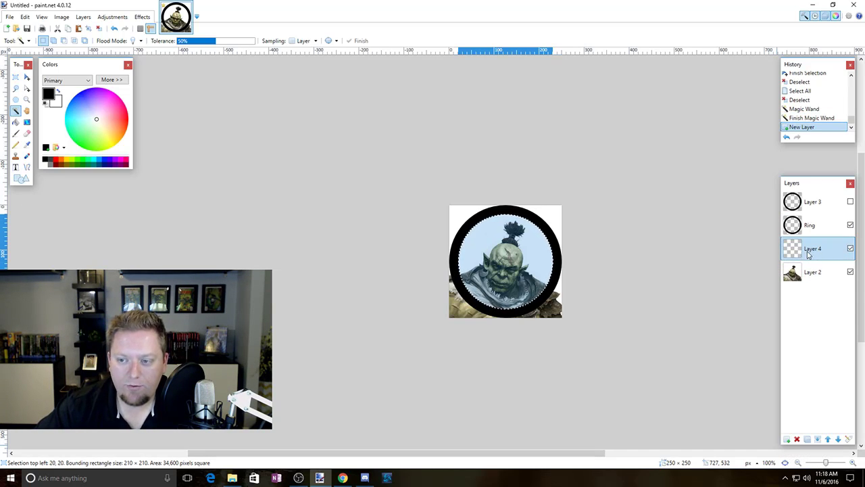
key(ctrl+v)
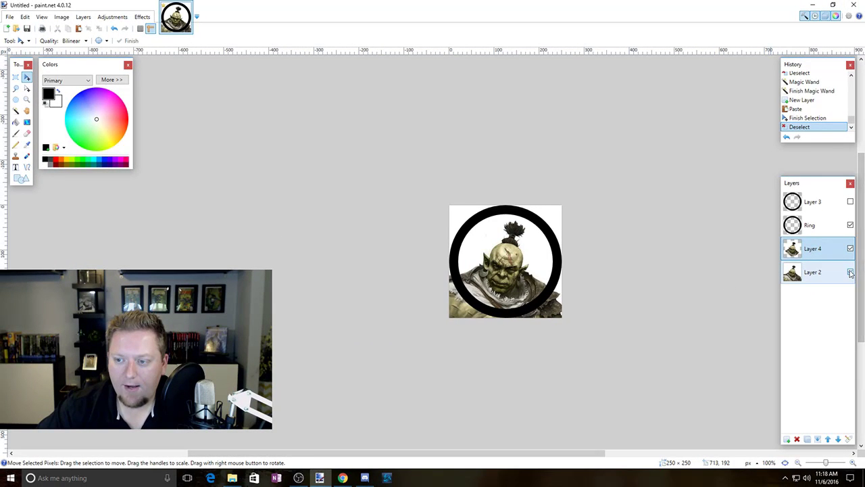
Hide Layer 2, and toggle the Ring layer off and on to check the circular orc cutout, leaving the ring shown.
click(850, 272)
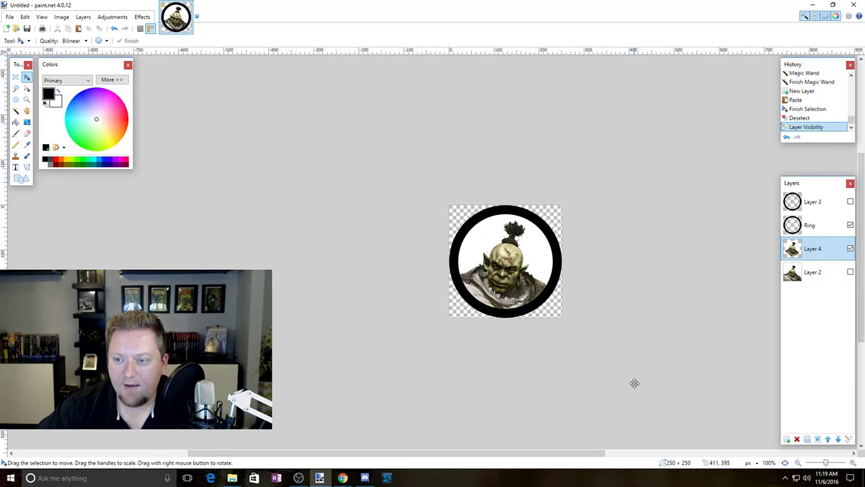
click(850, 226)
click(850, 225)
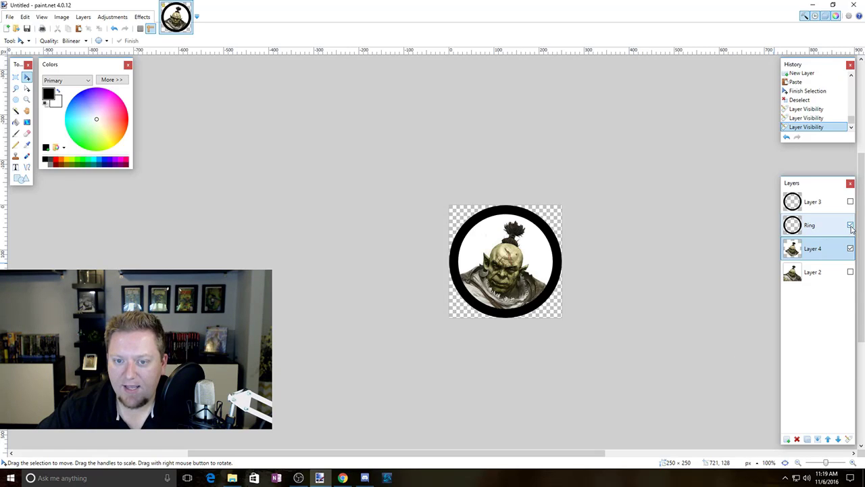
click(850, 225)
click(850, 225)
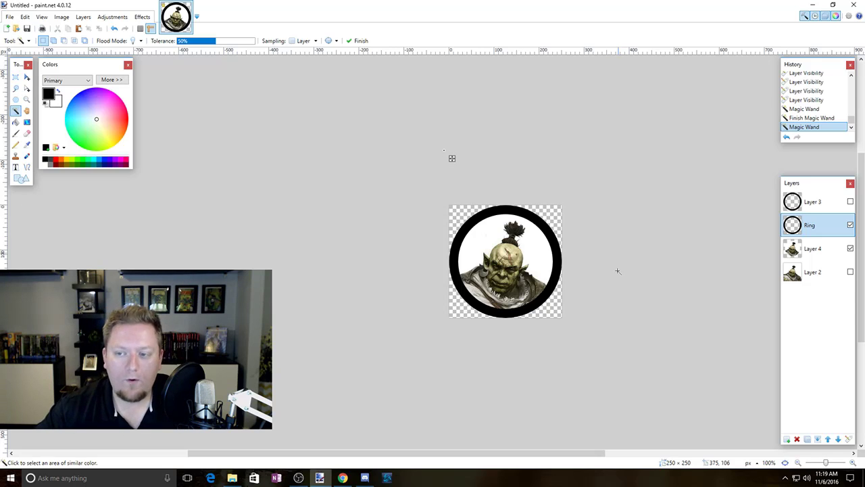
Switch to the grunge texture search results in Chrome and copy the previewed "12 High Contrast Grunge Textures" image.
click(342, 478)
click(415, 6)
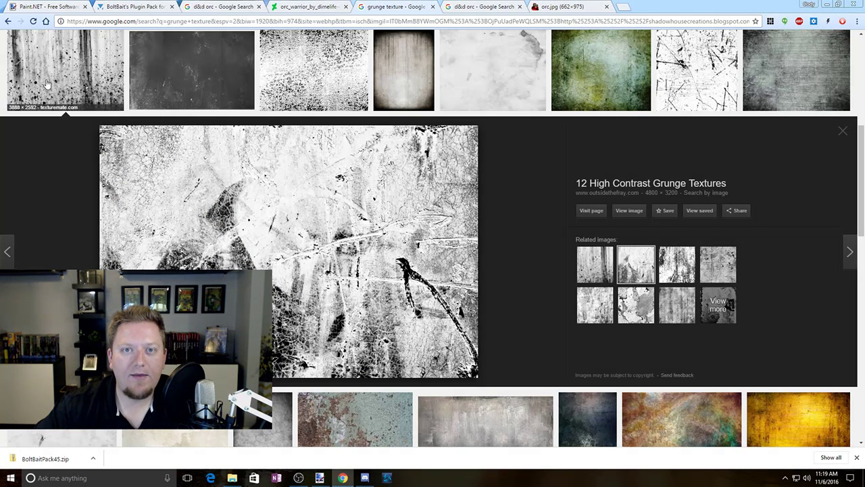
right_click(270, 236)
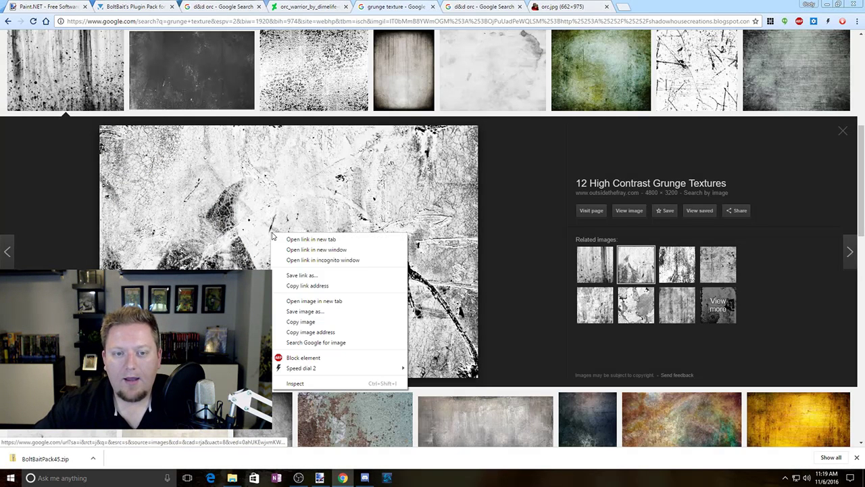
click(311, 323)
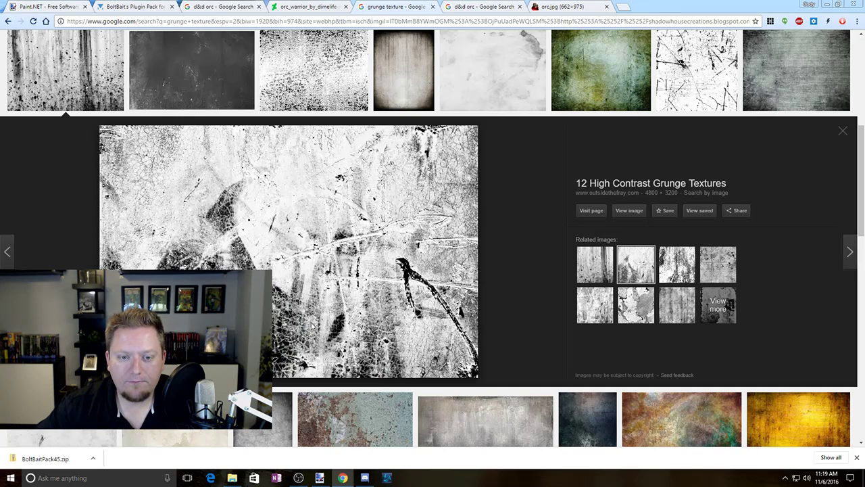
Switch back to paint.net and add a new layer directly above Layer 4.
click(320, 478)
click(825, 254)
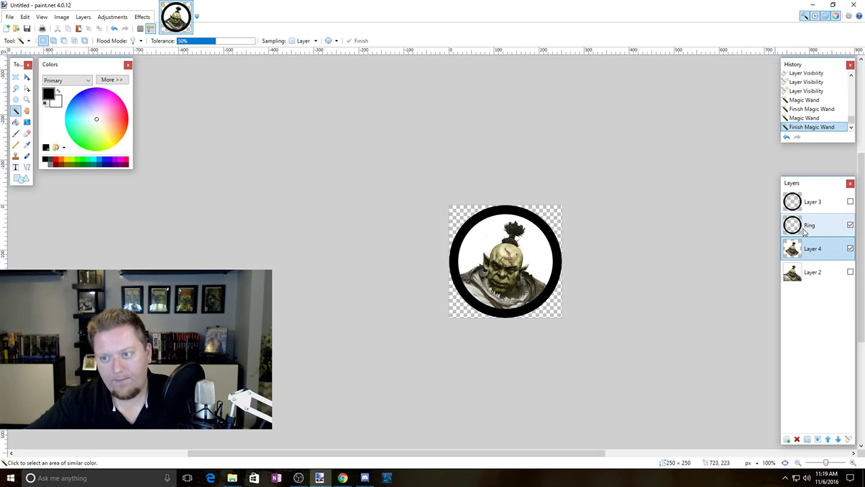
click(786, 439)
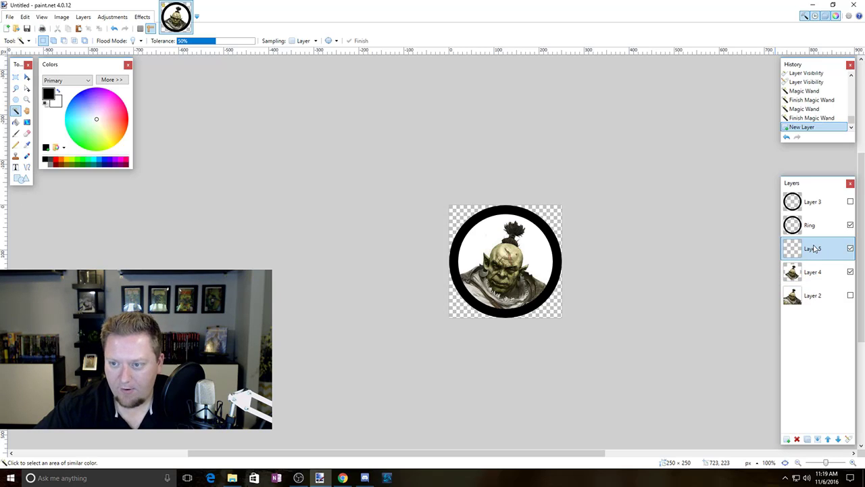
key(ctrl+v)
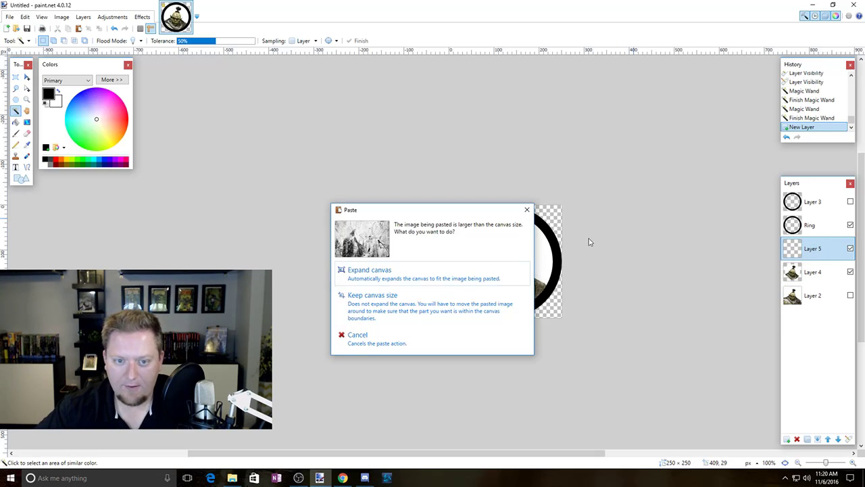
click(528, 268)
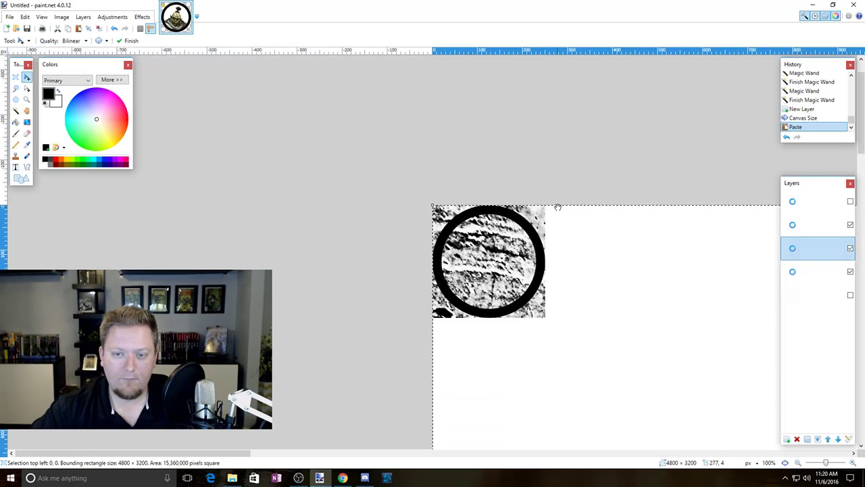
key(ctrl+z)
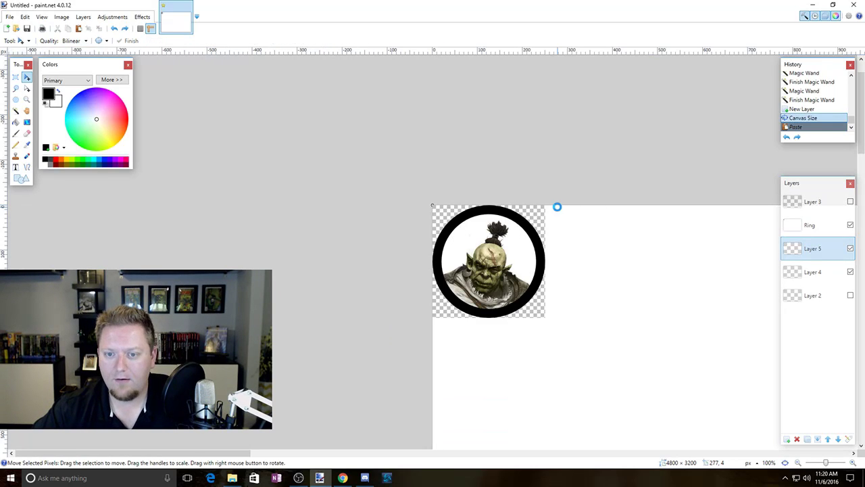
key(ctrl+z)
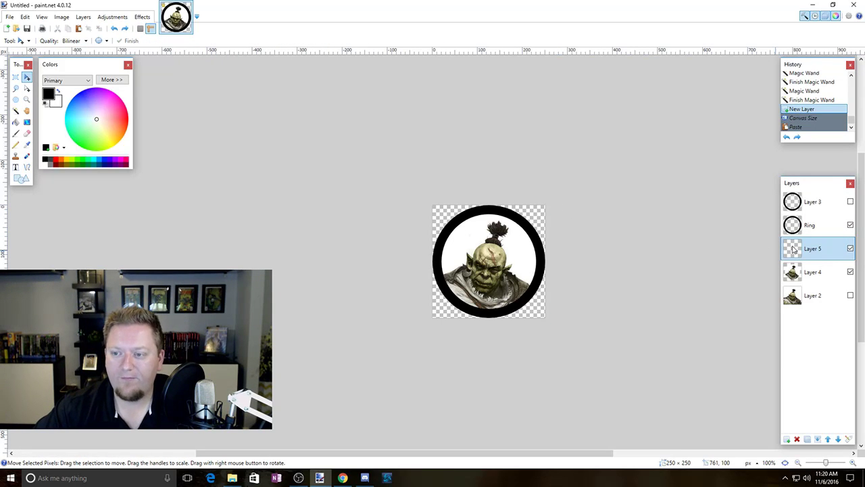
Paste the grunge texture onto Layer 5, keeping the canvas size, and shift it so a dark speckled area fills the canvas.
key(ctrl+v)
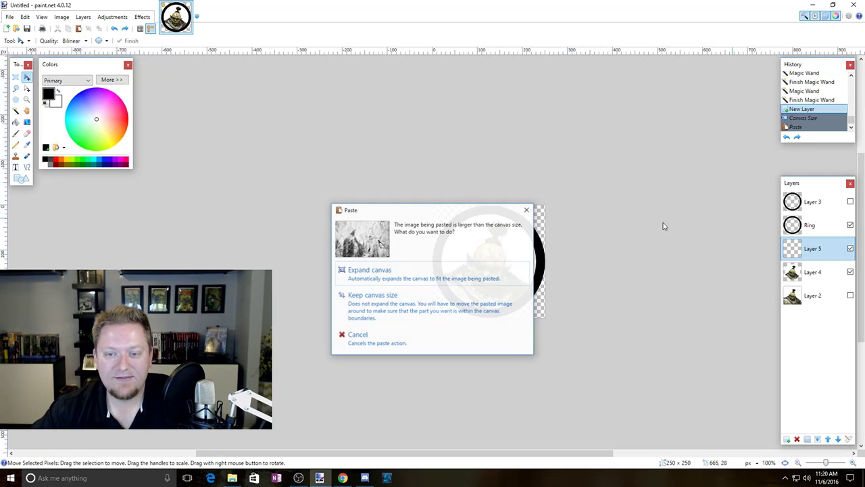
click(388, 313)
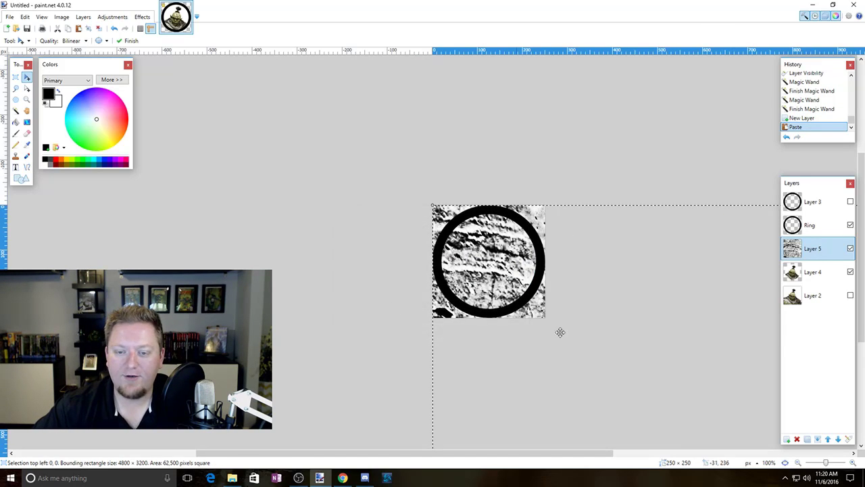
drag(560, 331, 466, 172)
drag(601, 340, 497, 188)
drag(623, 315, 578, 306)
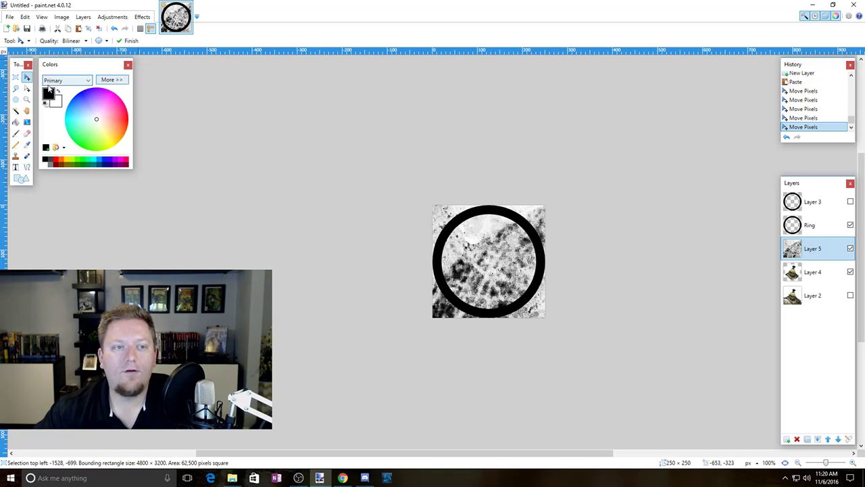
Select the black band of the Ring layer with the Magic Wand at 50% tolerance.
click(16, 111)
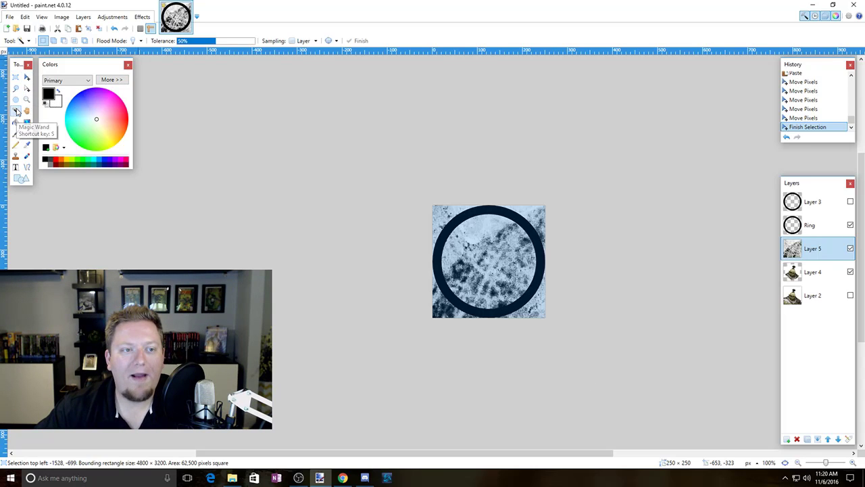
click(816, 228)
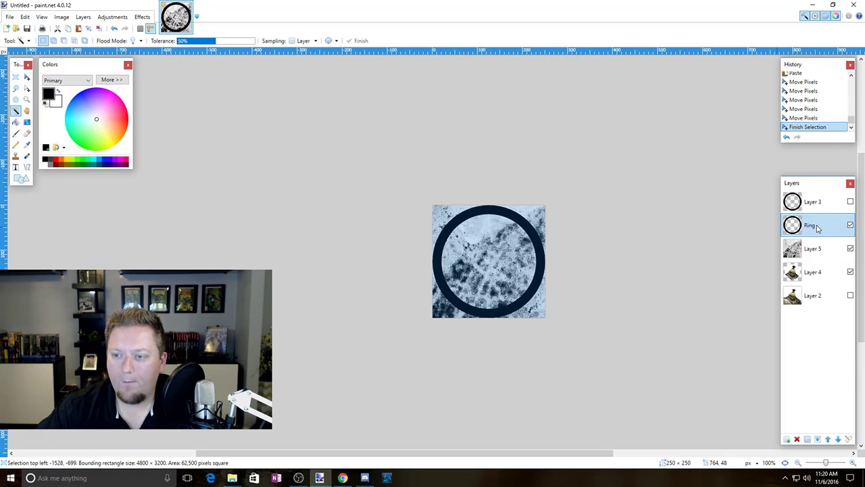
click(492, 212)
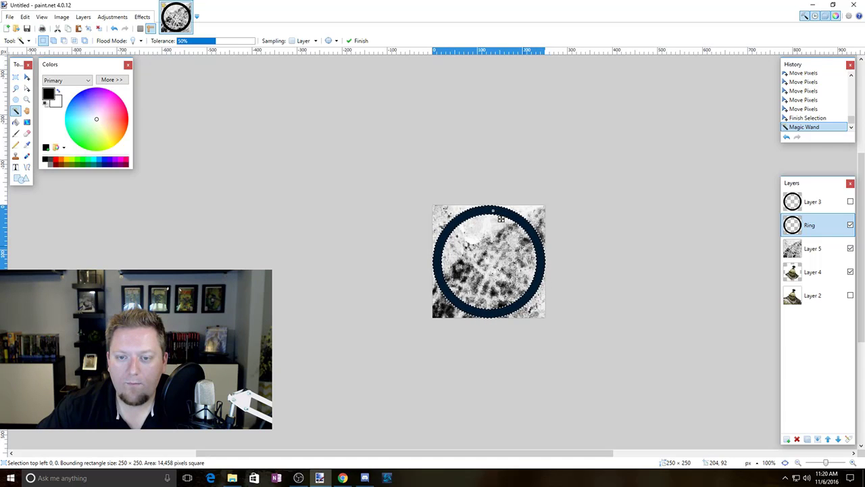
click(491, 262)
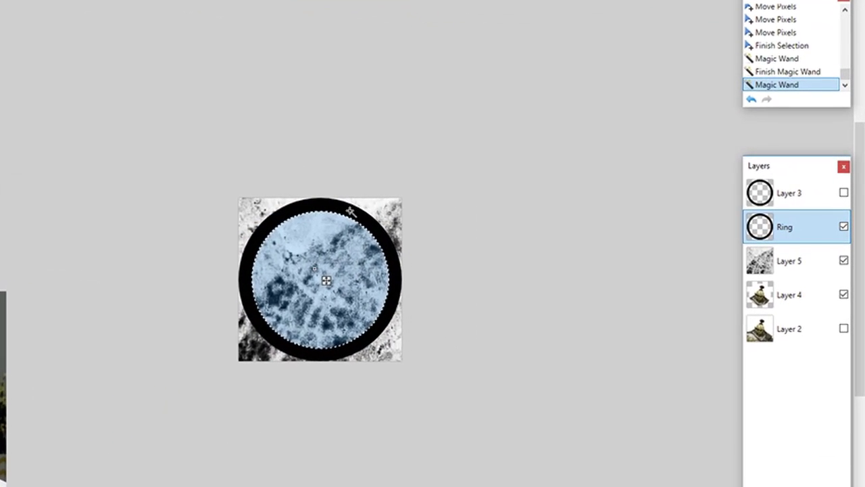
click(349, 211)
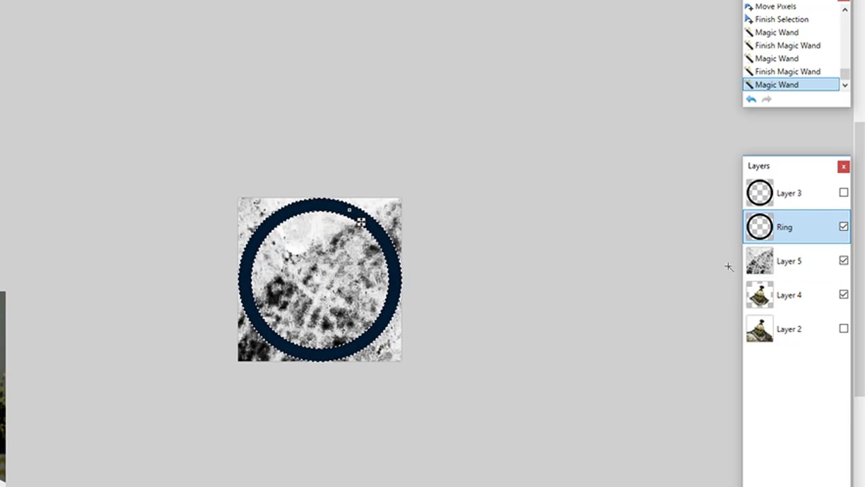
Copy the ring-shaped part of Layer 5's texture and paste it into a new layer above Layer 5.
click(803, 271)
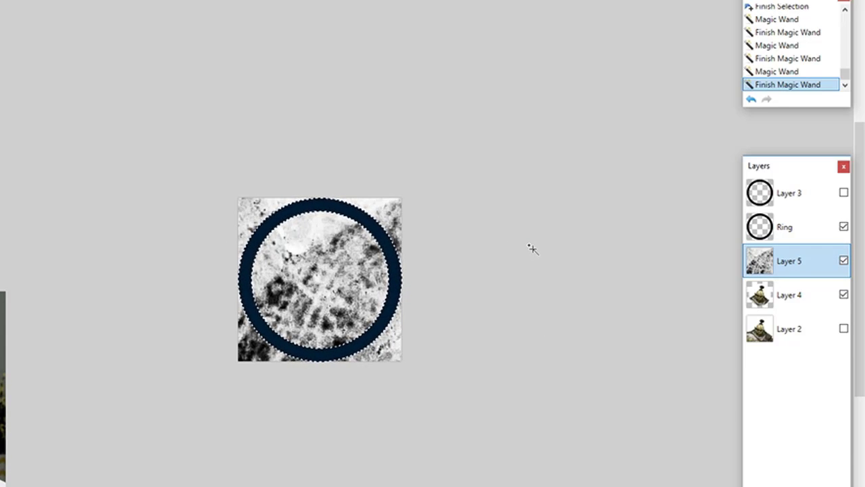
click(764, 474)
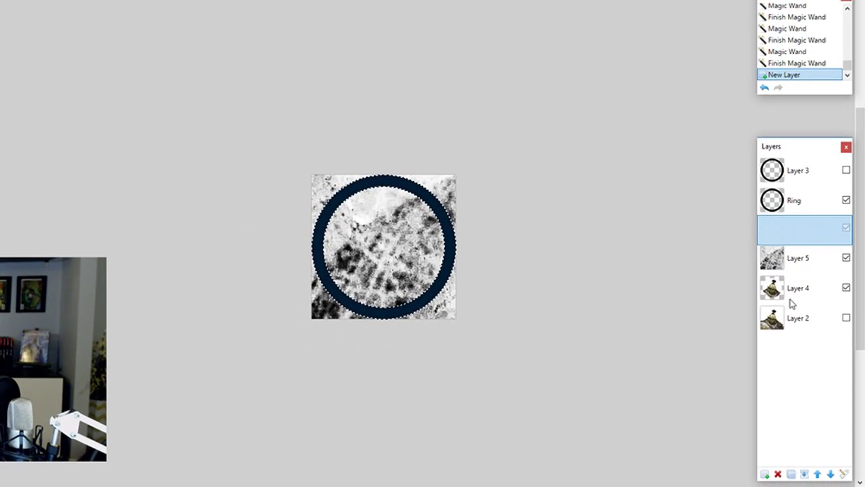
key(ctrl+v)
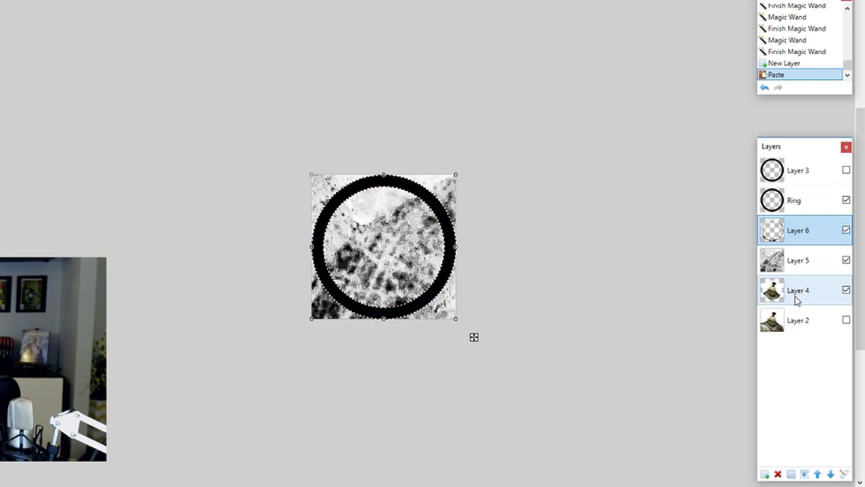
Hide Layer 5 and the Ring layer to expose the textured ring, and clear the selection.
click(846, 260)
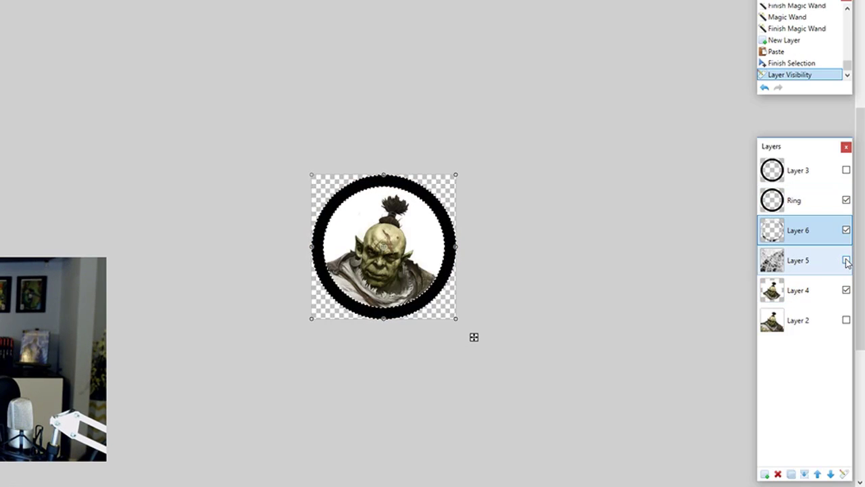
click(846, 200)
key(ctrl+d)
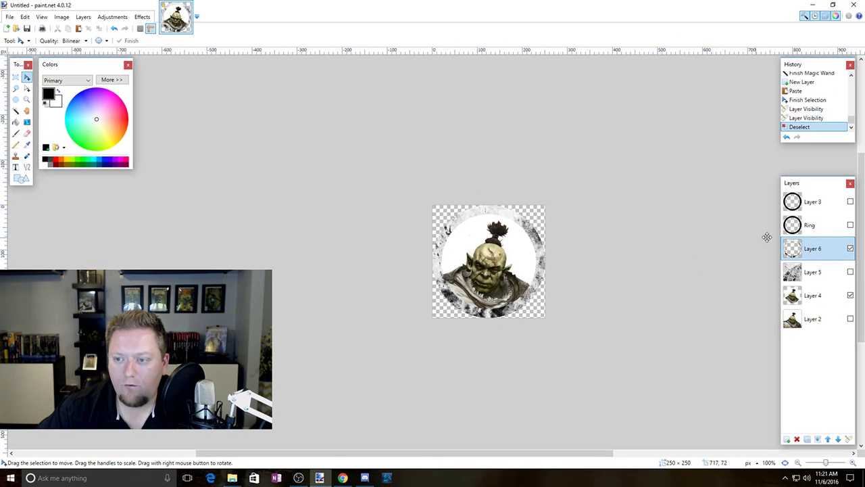
Compare the token with the black ring on and off, leaving the Ring layer visible and active.
click(851, 225)
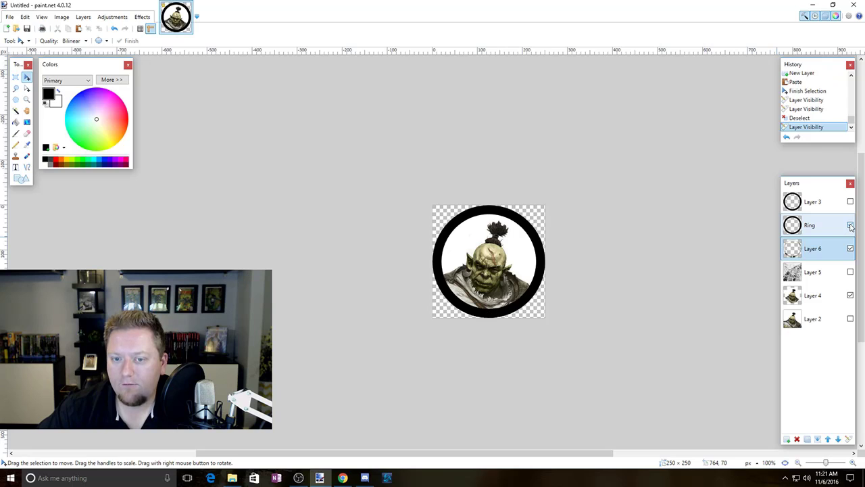
click(850, 225)
click(850, 226)
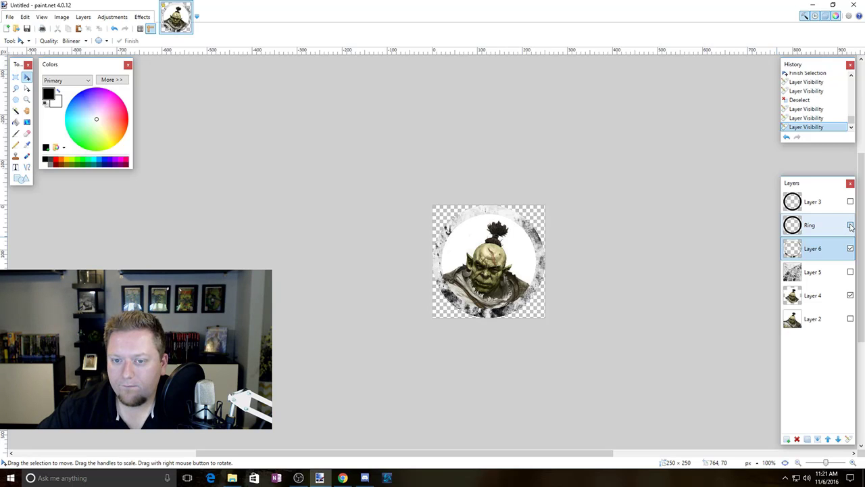
click(813, 227)
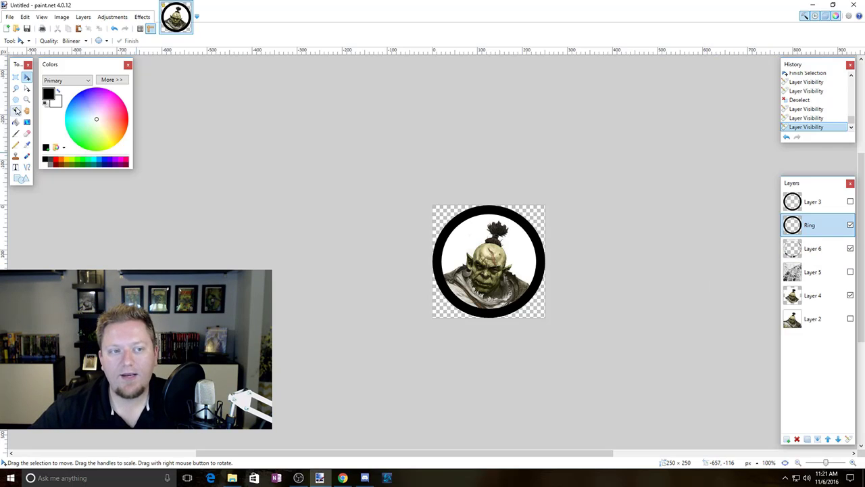
Select the Ring layer's black band with the Magic Wand and set the Gradient tool's primary color to cyan, hex 3FDFFF.
click(16, 110)
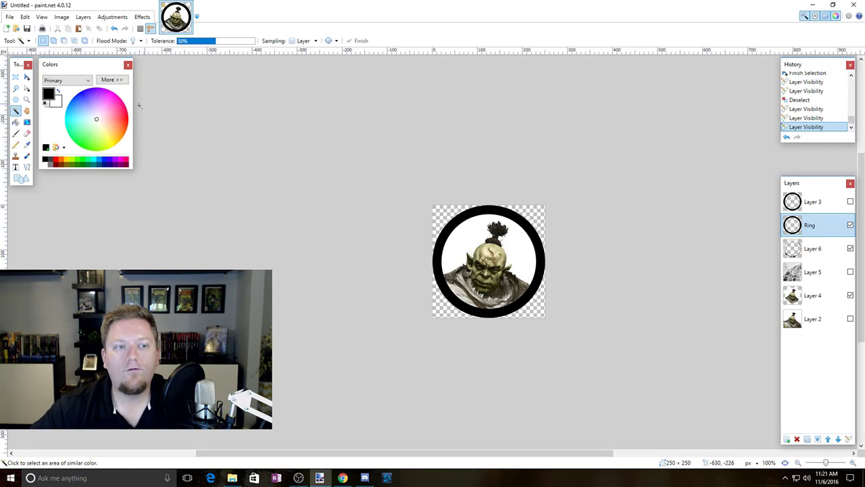
click(485, 211)
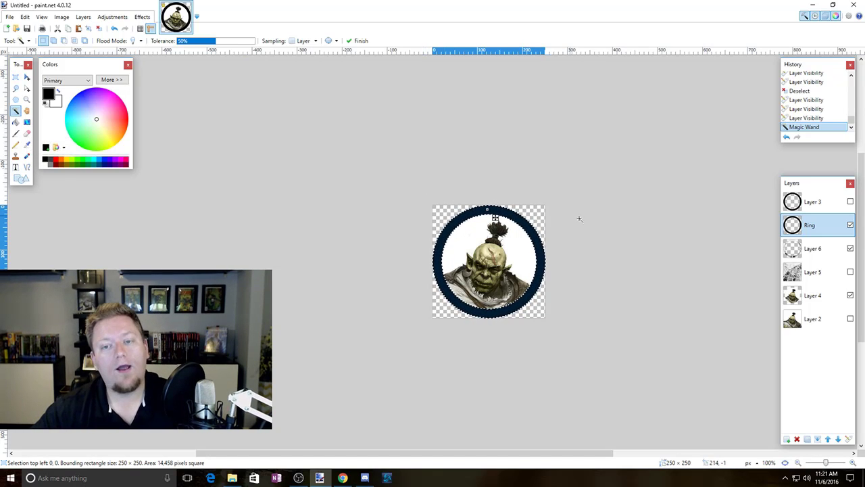
click(28, 123)
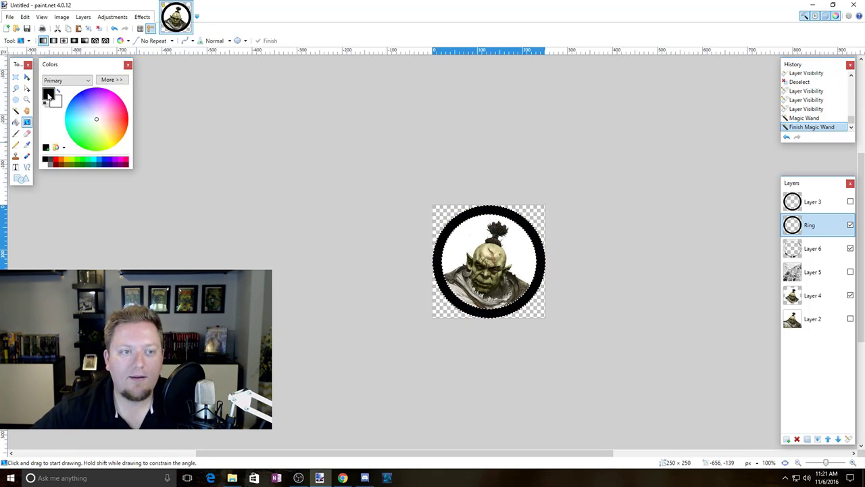
click(80, 105)
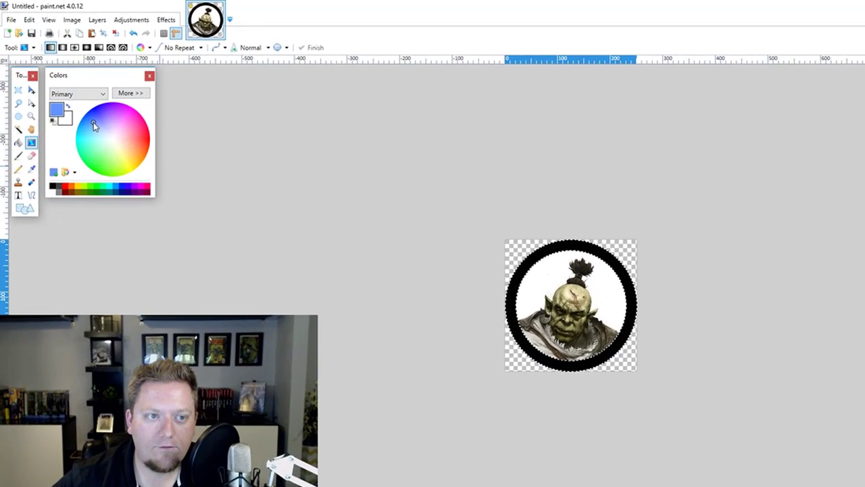
drag(93, 125, 83, 146)
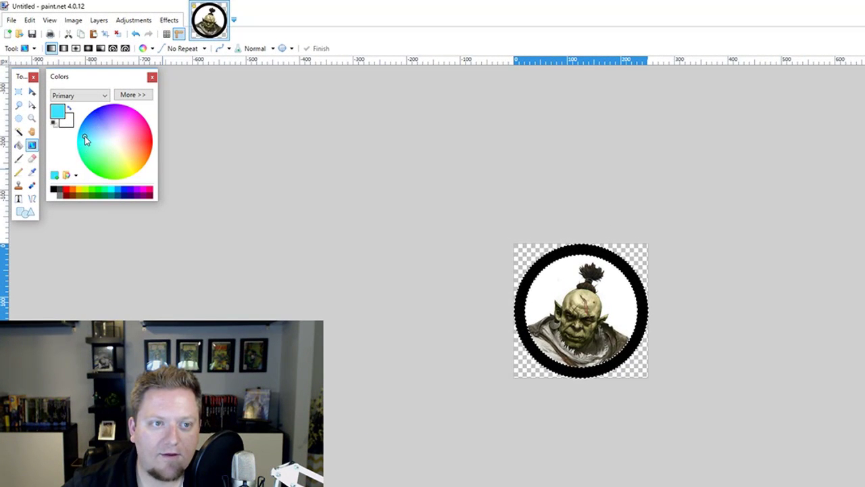
Set the secondary color to a dark purple, hex 4619A8, with a brightness value of 66.
click(70, 125)
click(106, 119)
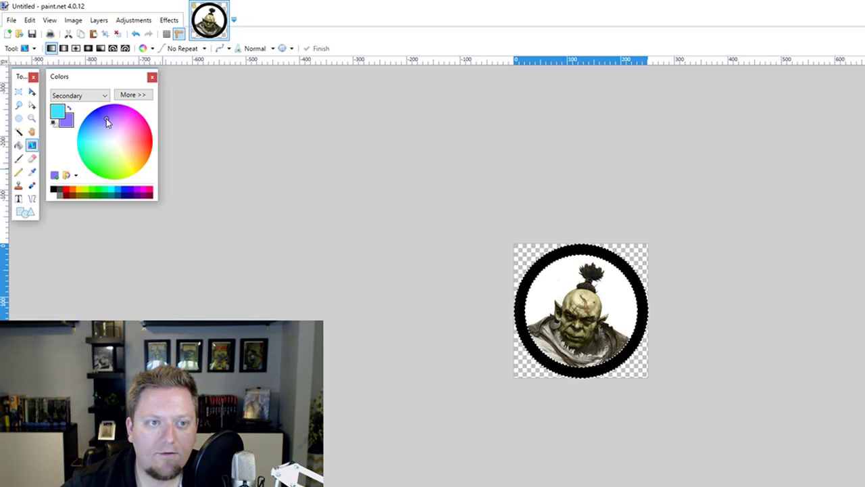
mouse_move(106, 118)
mouse_down()
mouse_move(100, 111)
mouse_move(108, 109)
mouse_up()
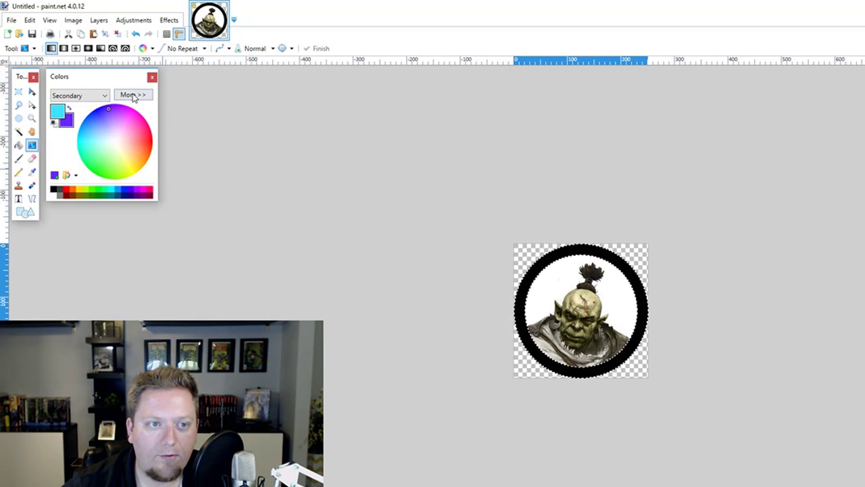
click(133, 95)
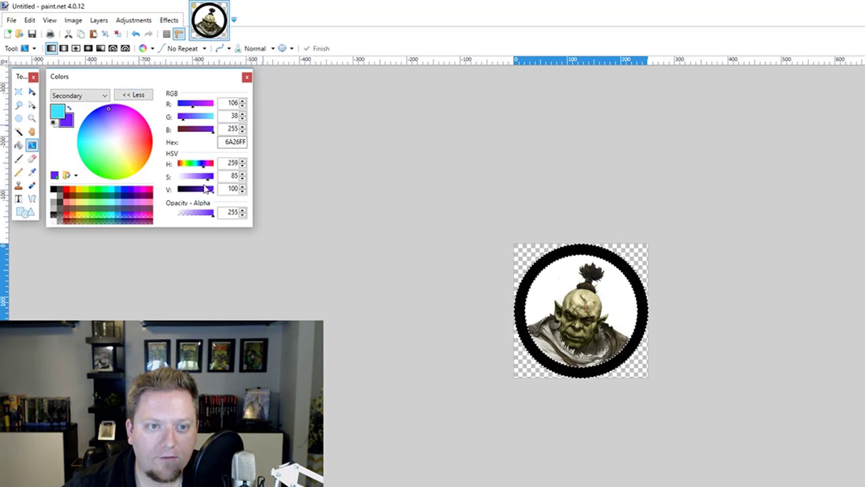
drag(212, 195, 202, 194)
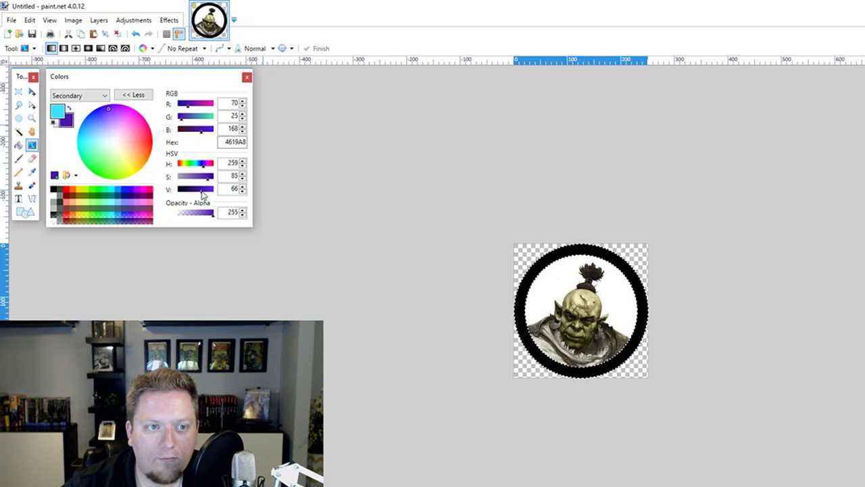
Darken the primary cyan to hex 38C4E0 and draw a linear gradient diagonally across the selected ring, from its upper left toward the lower right.
click(61, 112)
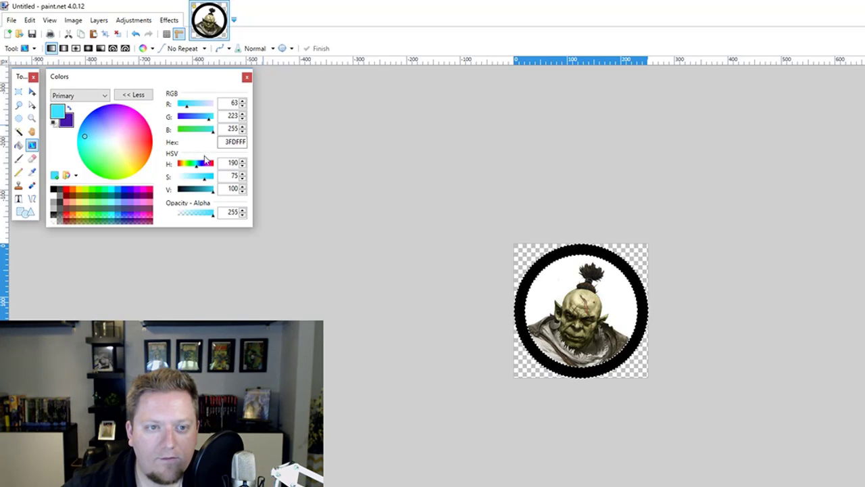
drag(214, 195, 210, 196)
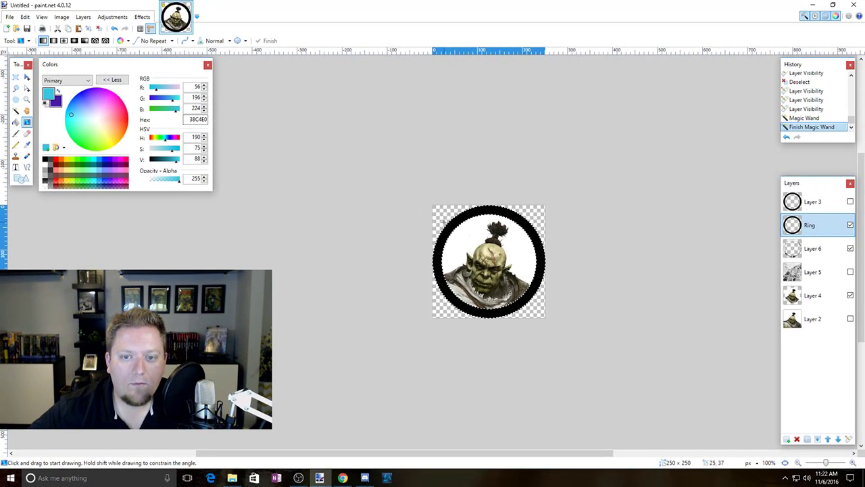
drag(450, 224, 499, 294)
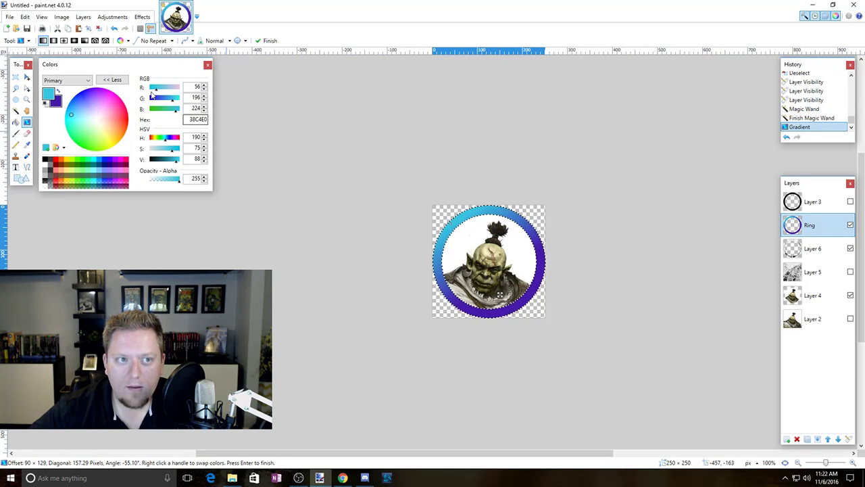
Try the reflected linear gradient on the ring with its start point repositioned, and return to the plain linear type.
click(54, 41)
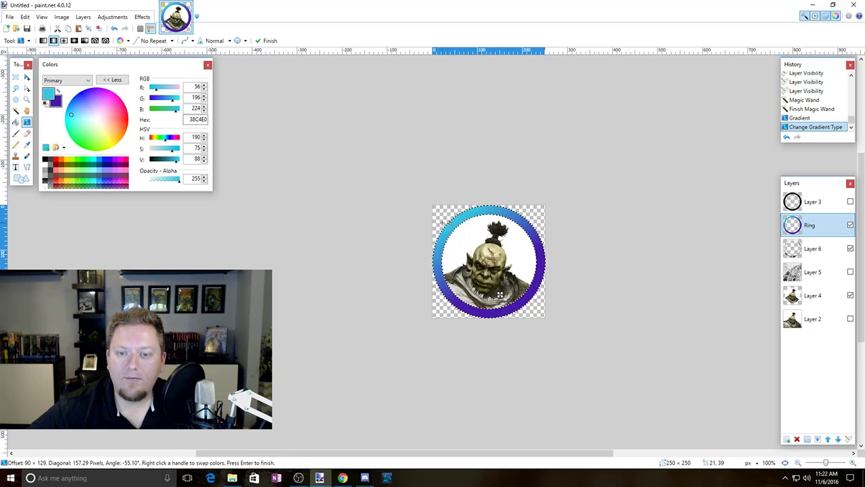
drag(448, 222, 482, 252)
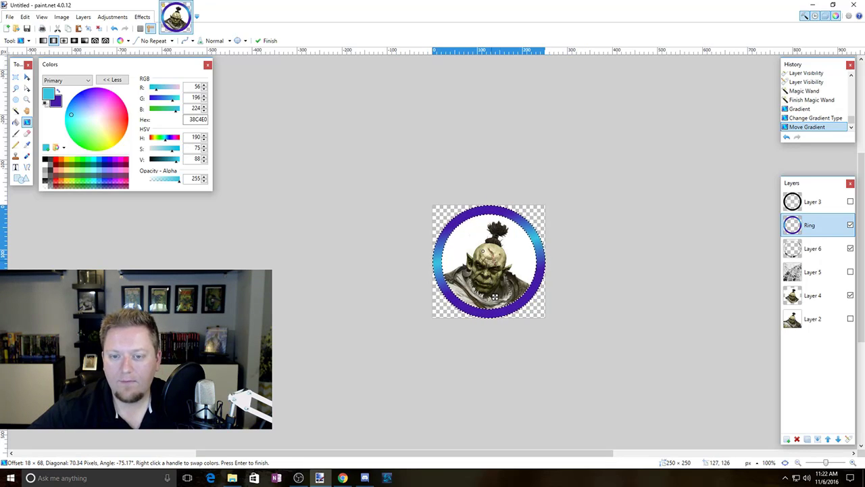
drag(486, 251, 466, 224)
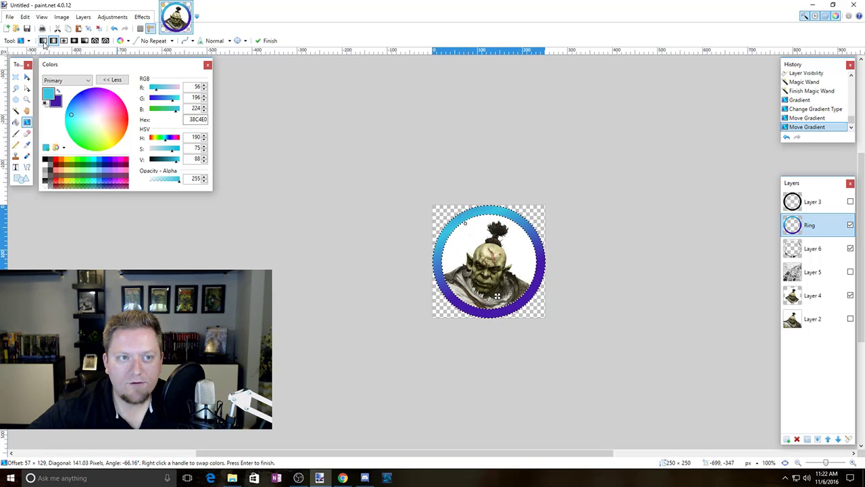
click(43, 41)
Shift the gradient's start point slightly down and left, darken the secondary color to navy hex 1A0A68, and finish the gradient with the selection cleared.
mouse_move(466, 223)
mouse_down()
mouse_move(470, 241)
mouse_move(456, 236)
mouse_up()
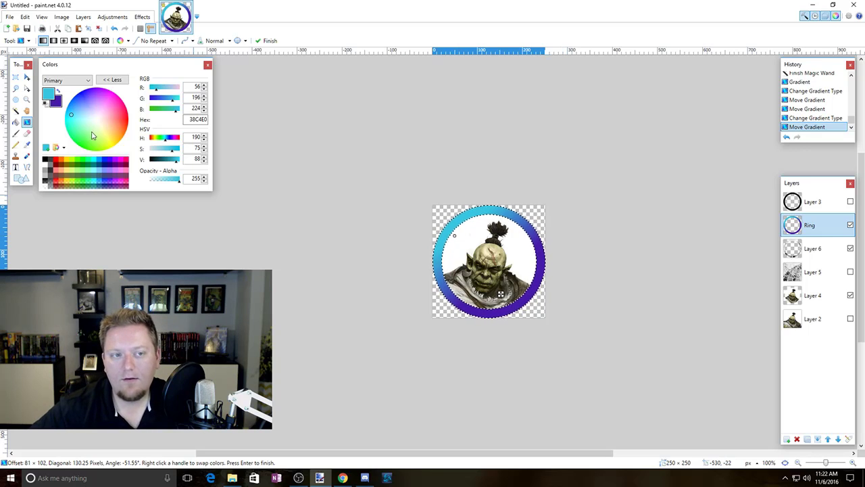
click(57, 104)
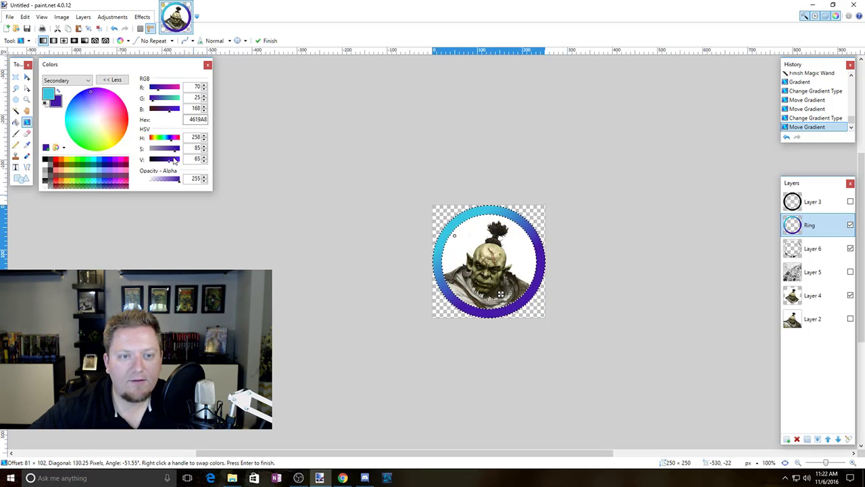
drag(169, 162, 169, 163)
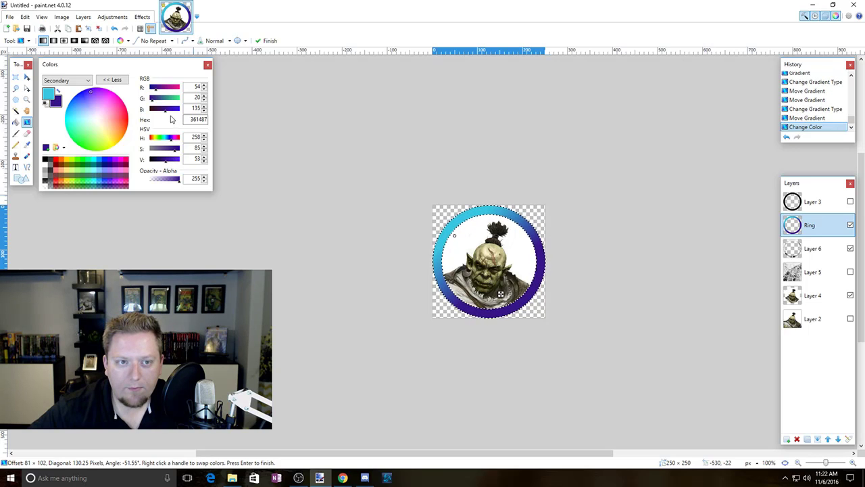
drag(167, 116, 174, 119)
mouse_move(175, 159)
mouse_down()
mouse_move(159, 165)
mouse_move(167, 165)
mouse_up()
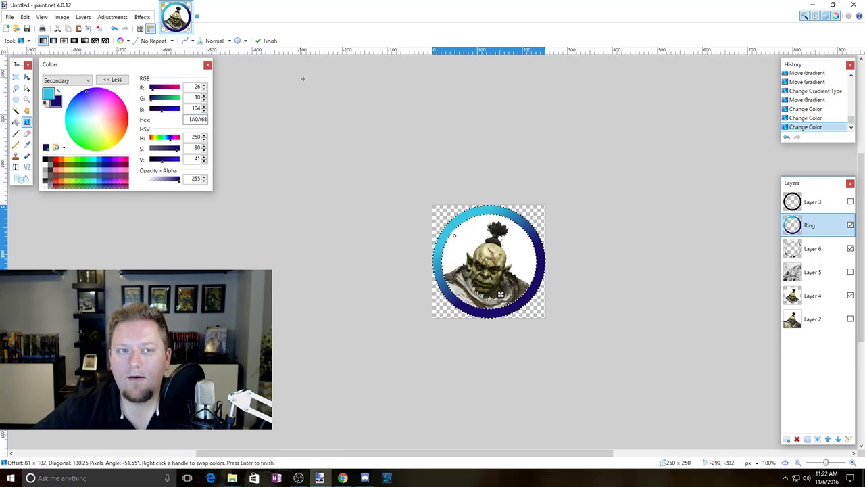
key(Return)
key(ctrl+d)
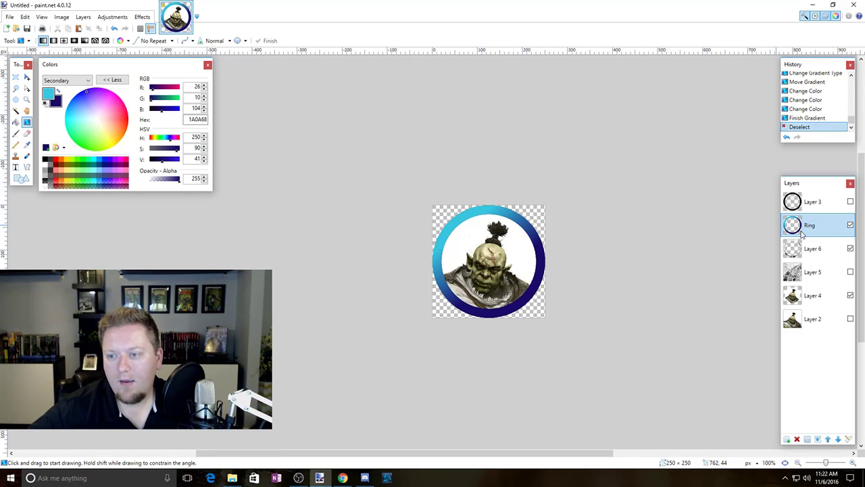
Compare the token with the gradient ring off and on, leaving the Ring layer visible and active.
click(850, 226)
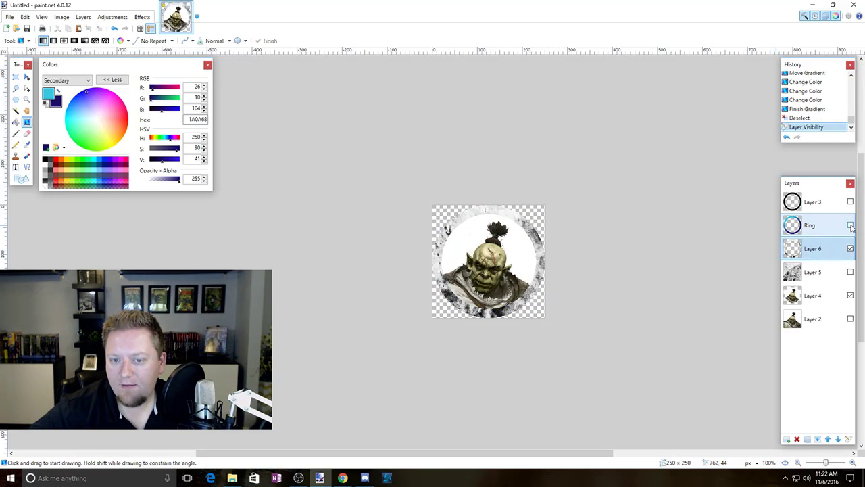
click(850, 226)
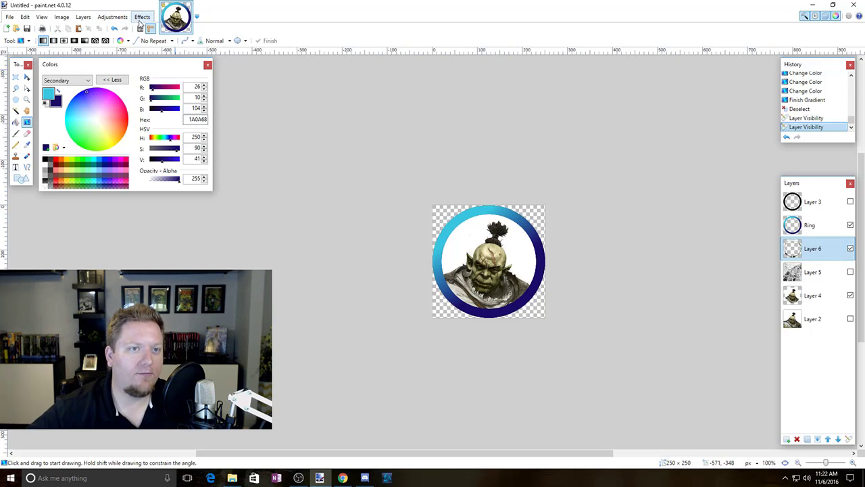
click(824, 231)
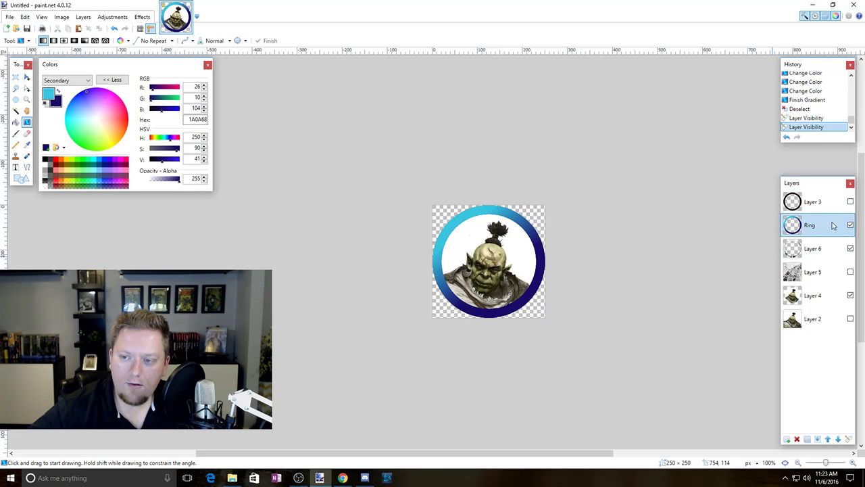
Apply a Transparency adjustment of -23 to the Ring layer, ignoring transparent pixels, to reveal the grunge texture beneath.
click(103, 18)
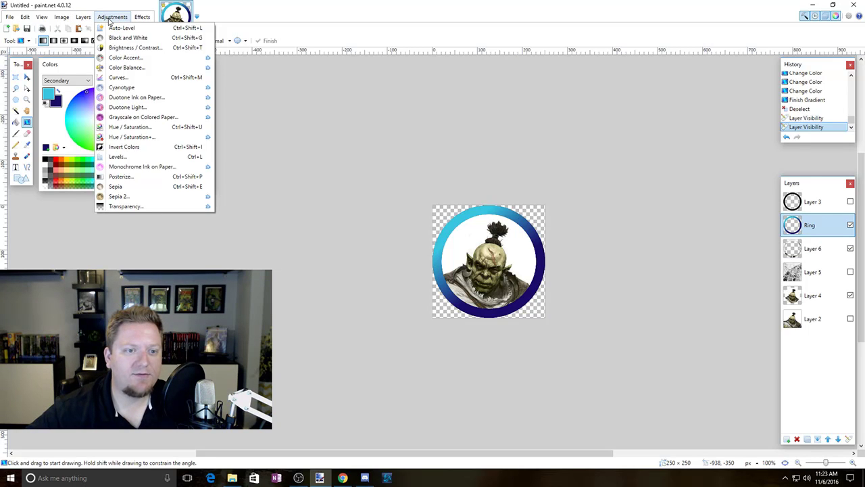
click(125, 206)
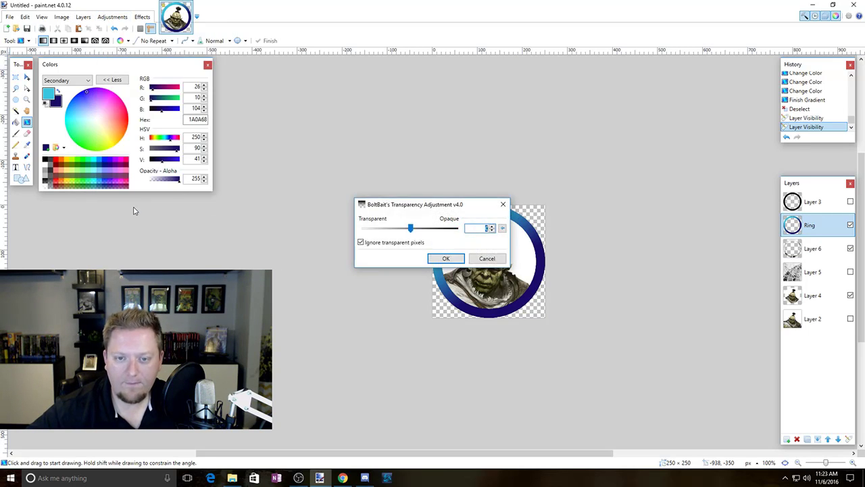
drag(428, 204, 647, 236)
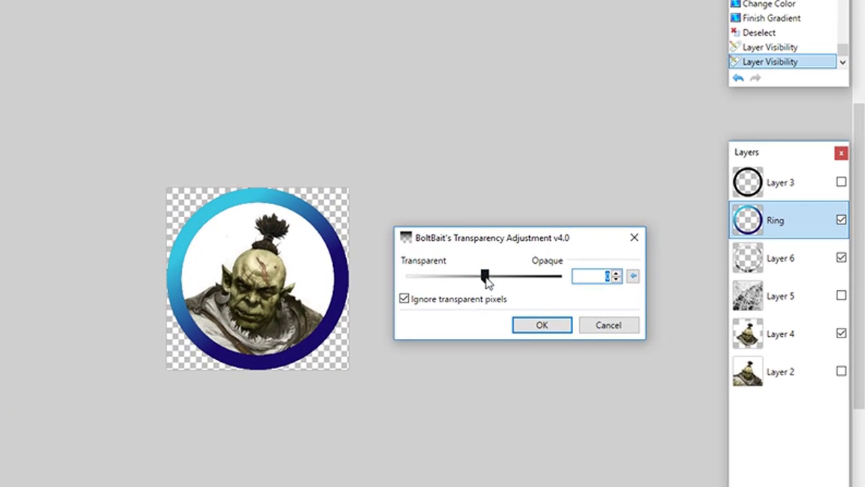
drag(488, 282, 470, 284)
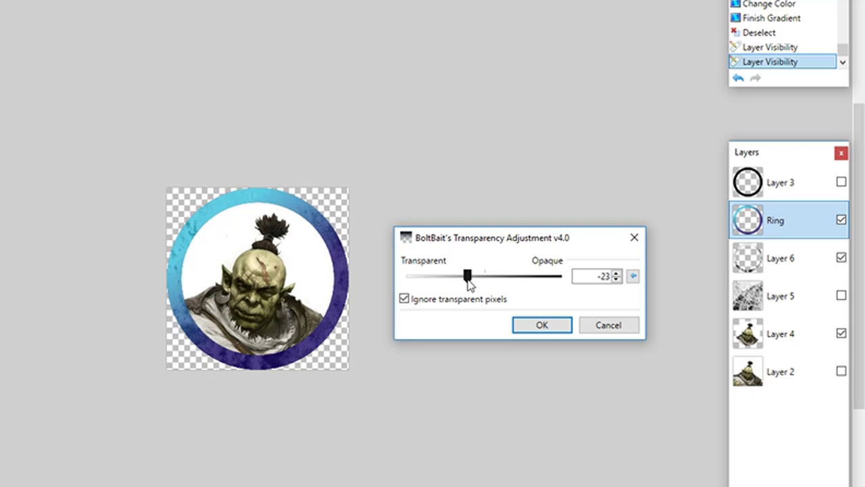
click(560, 334)
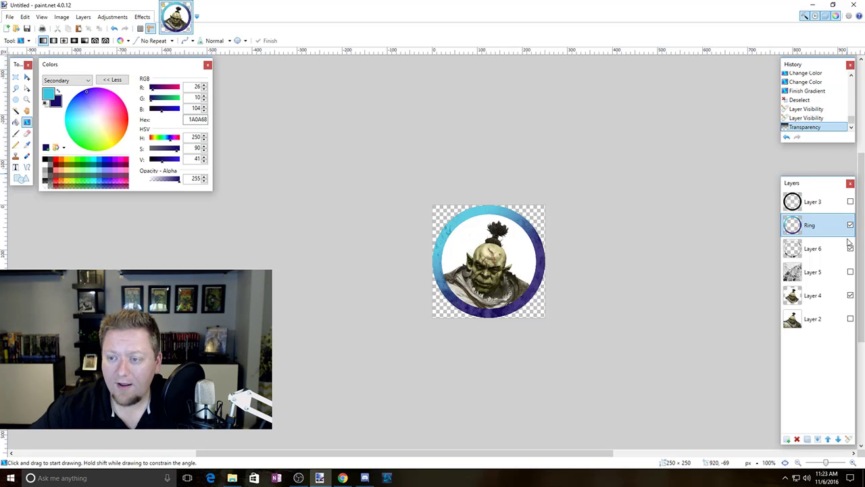
Try a Bevel Object effect on the Ring layer with depth 7 and a grey 178, 178, 178 highlight, and discard it.
click(142, 17)
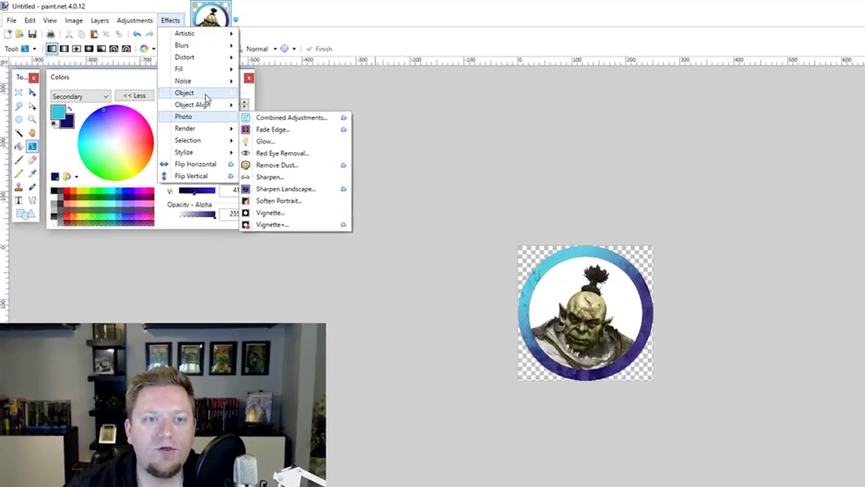
mouse_move(173, 77)
click(416, 138)
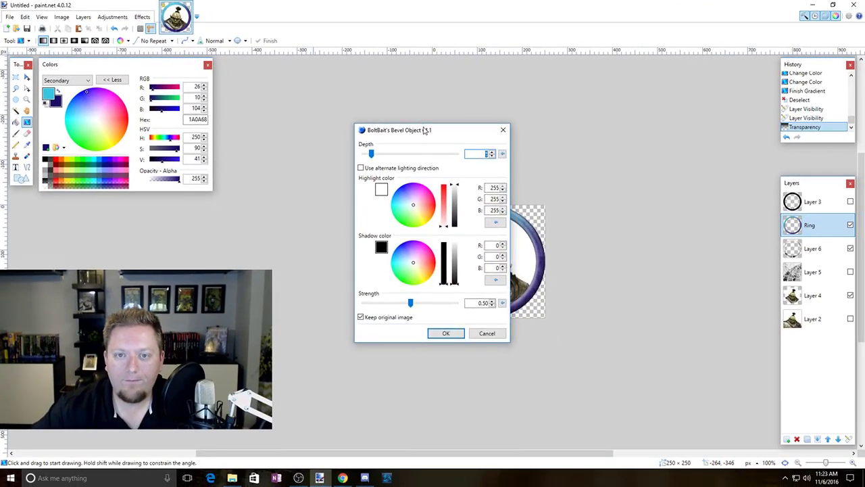
drag(424, 130, 290, 157)
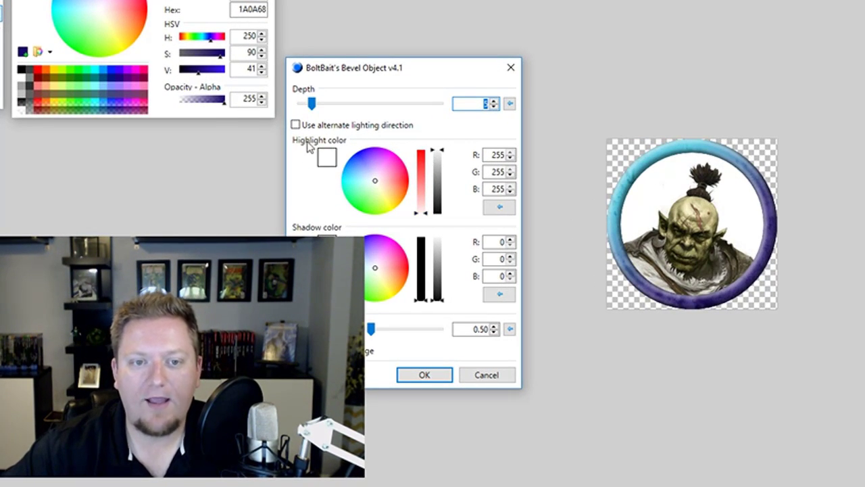
click(495, 107)
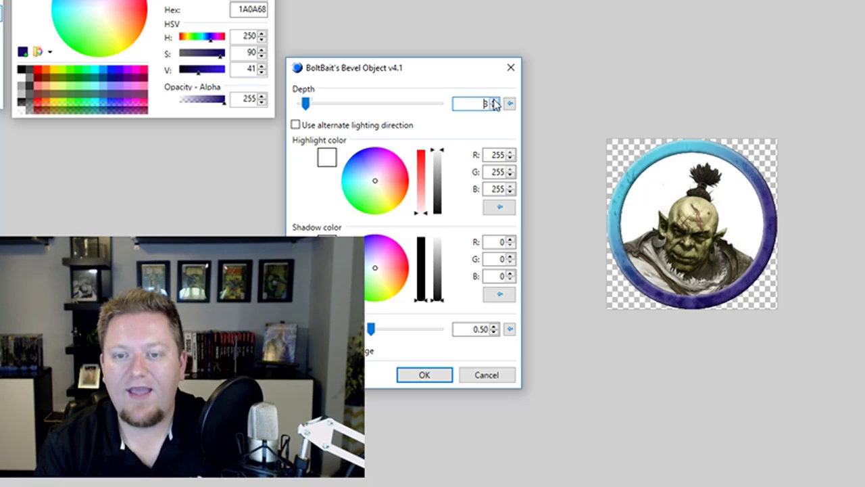
click(495, 101)
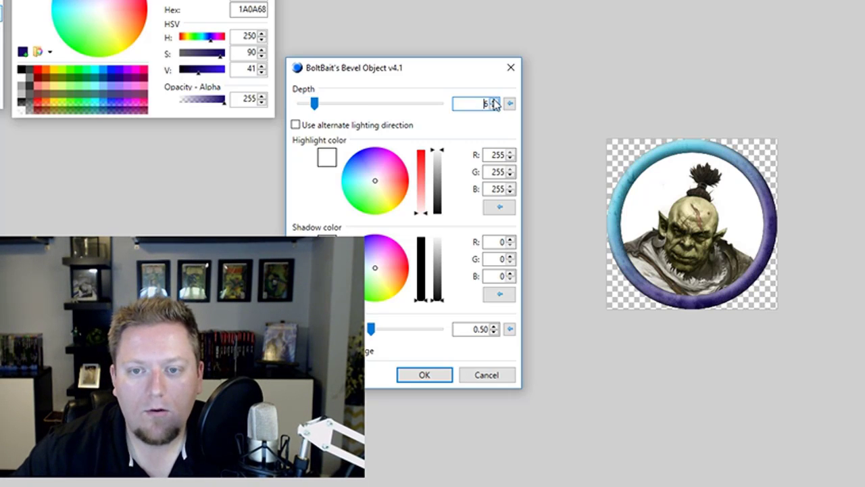
click(494, 100)
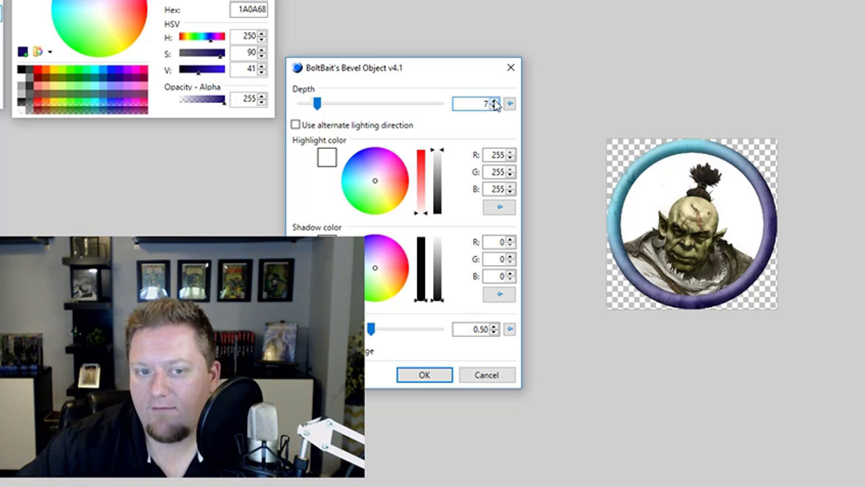
drag(439, 152, 444, 175)
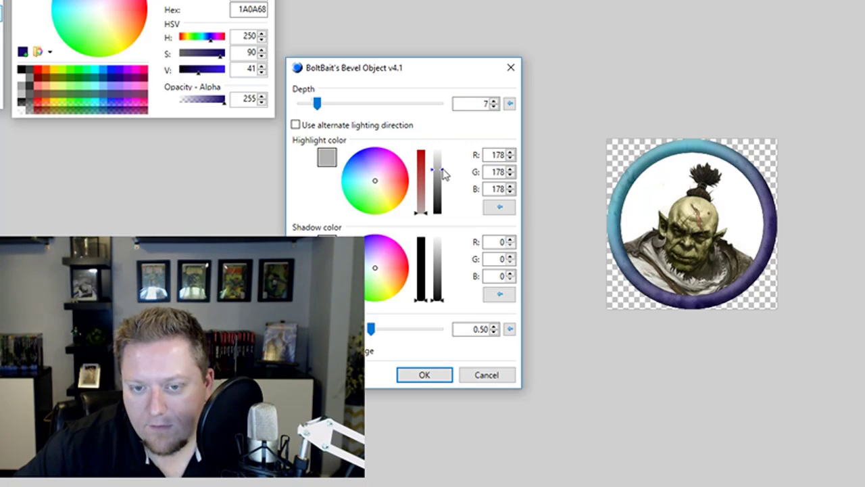
drag(432, 74, 396, 87)
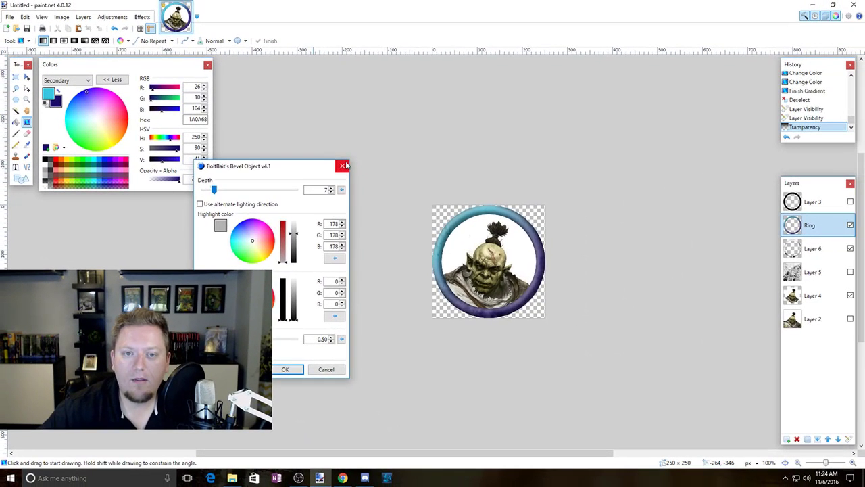
click(466, 82)
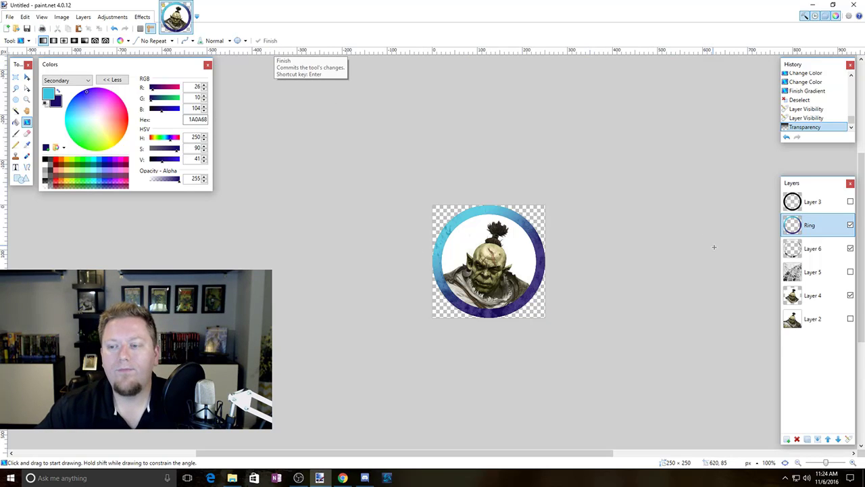
Start a Bevel Object effect on the portrait in Layer 4 and set its highlight color to black.
click(832, 300)
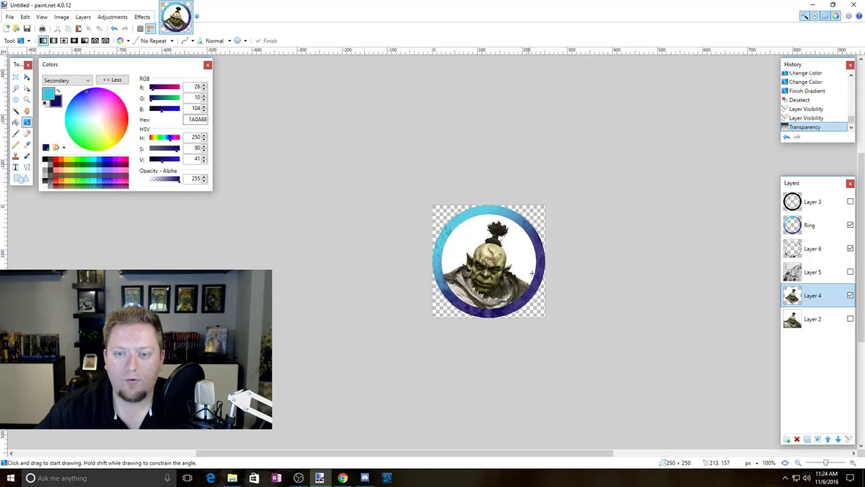
click(143, 16)
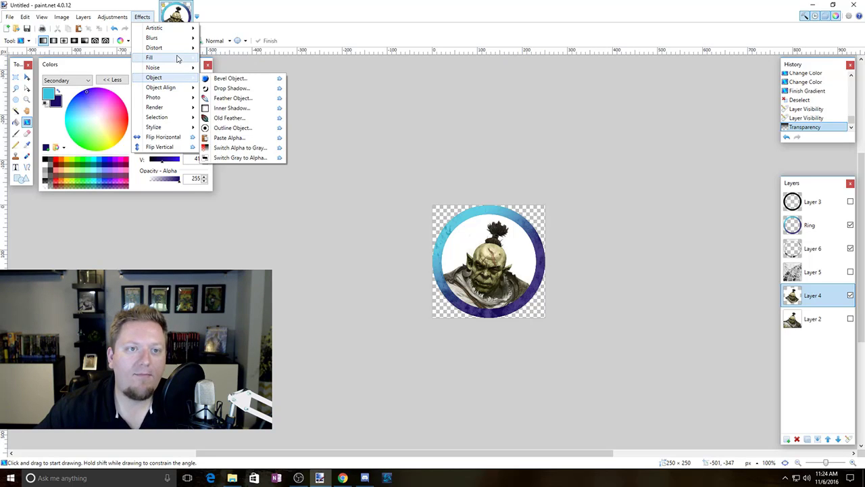
mouse_move(179, 60)
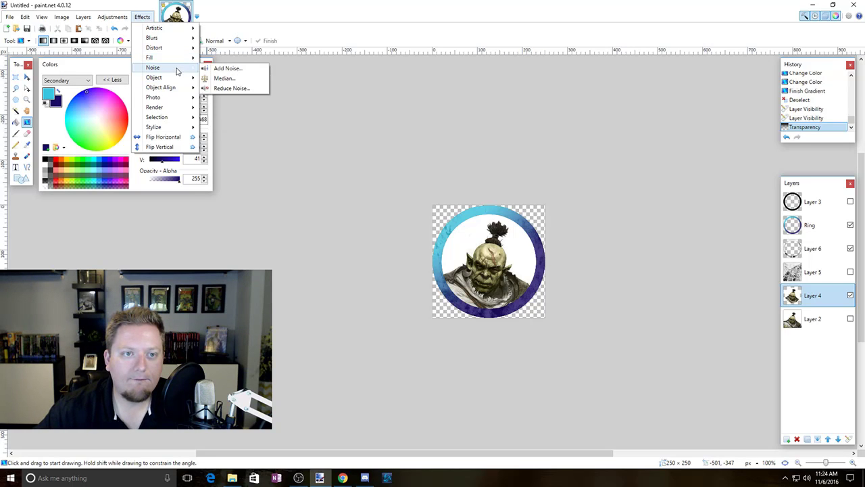
mouse_move(173, 80)
click(224, 79)
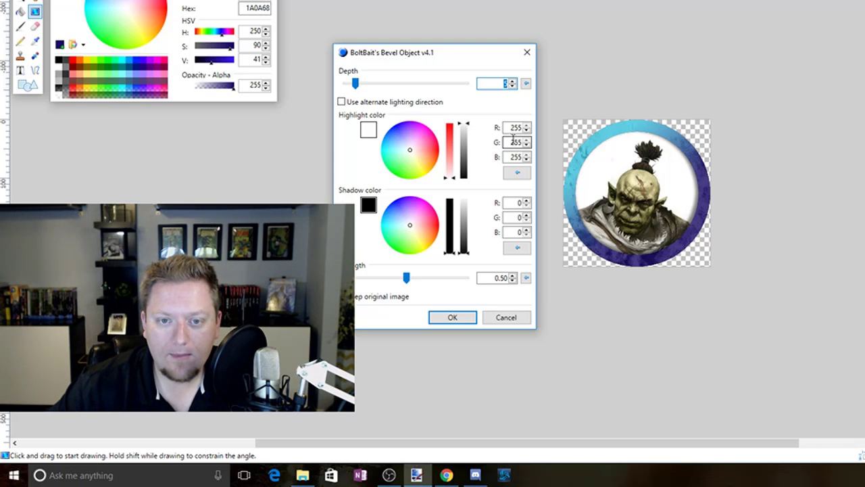
drag(466, 123, 467, 190)
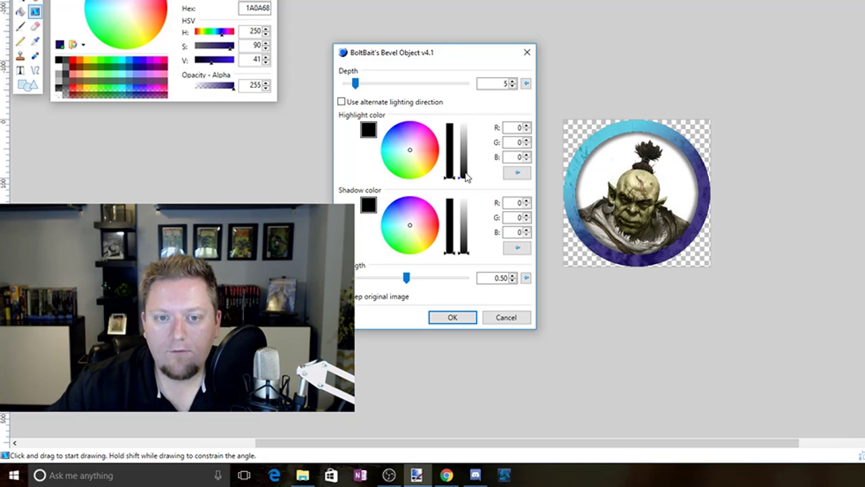
Try red and dark red highlight colors for the portrait's bevel, and return the highlight to black.
mouse_move(466, 177)
mouse_down()
mouse_move(462, 115)
mouse_move(460, 139)
mouse_move(434, 147)
mouse_up()
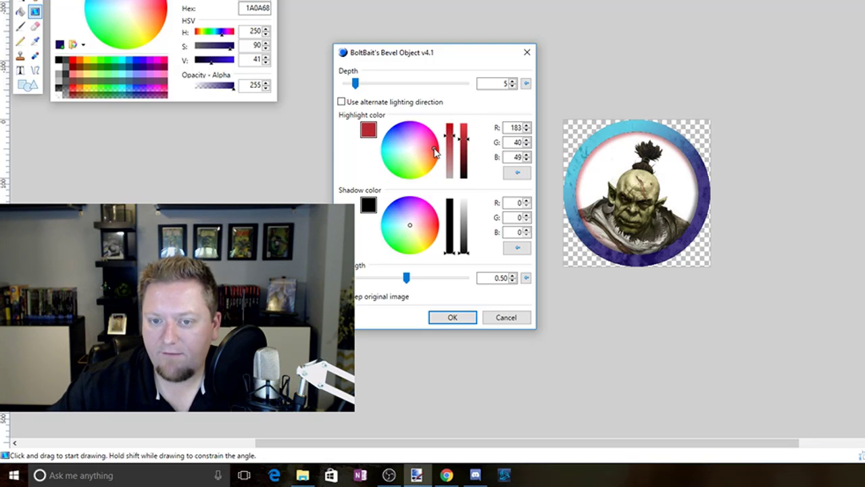
click(467, 159)
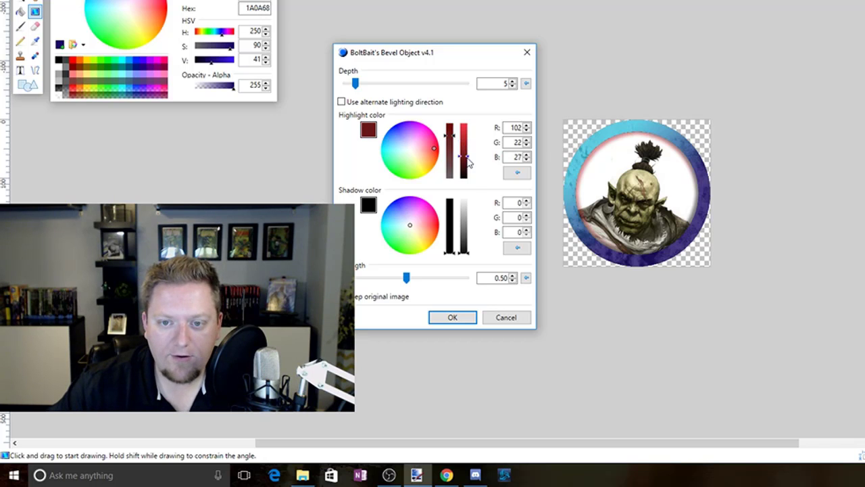
drag(468, 162, 465, 191)
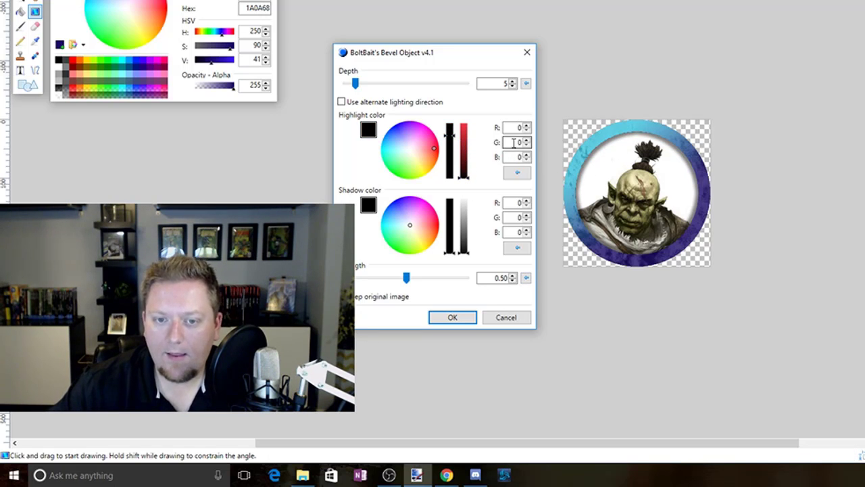
Set the bevel's highlight color to navy with green 12 and blue 104.
double_click(514, 142)
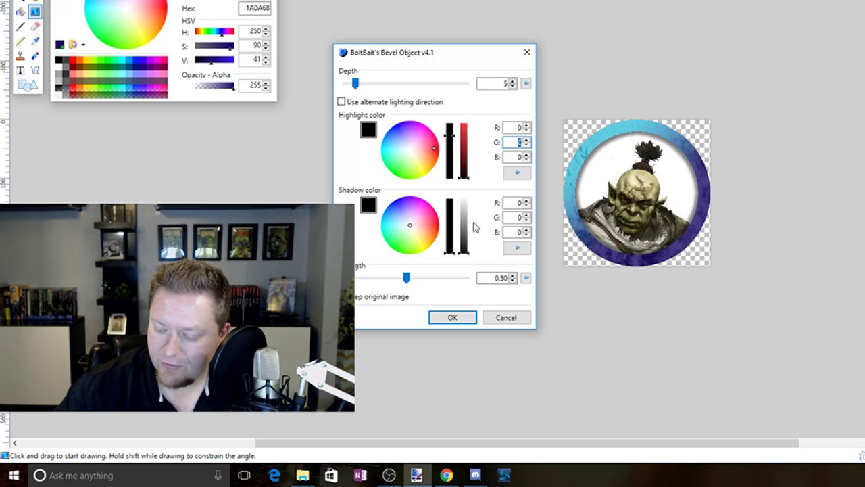
text(12)
double_click(511, 143)
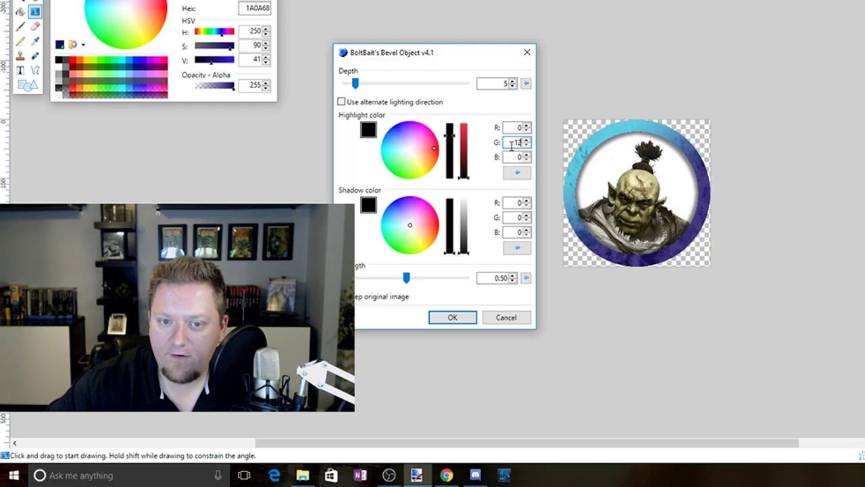
double_click(512, 156)
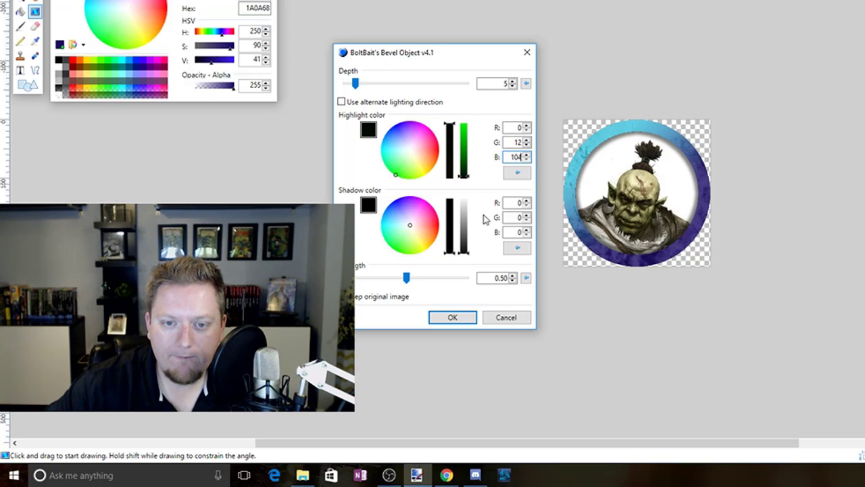
text(104)
Set the bevel's shadow color to the matching navy with green 12 and blue 104.
double_click(517, 217)
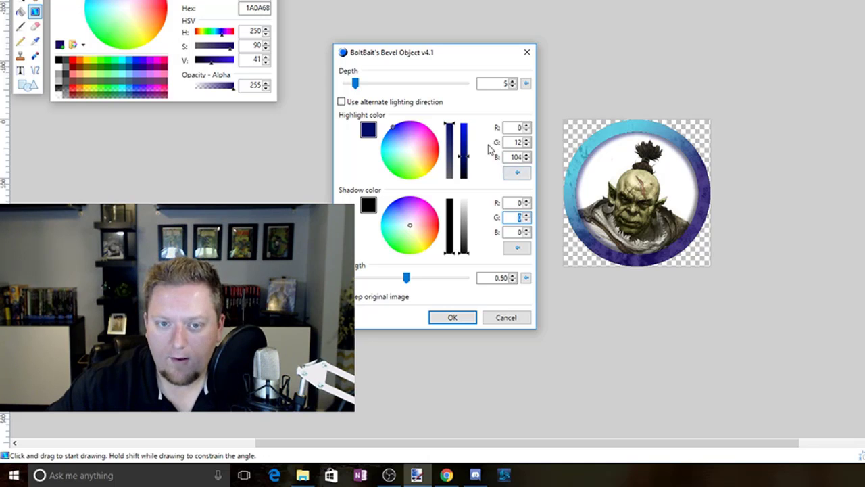
text(12)
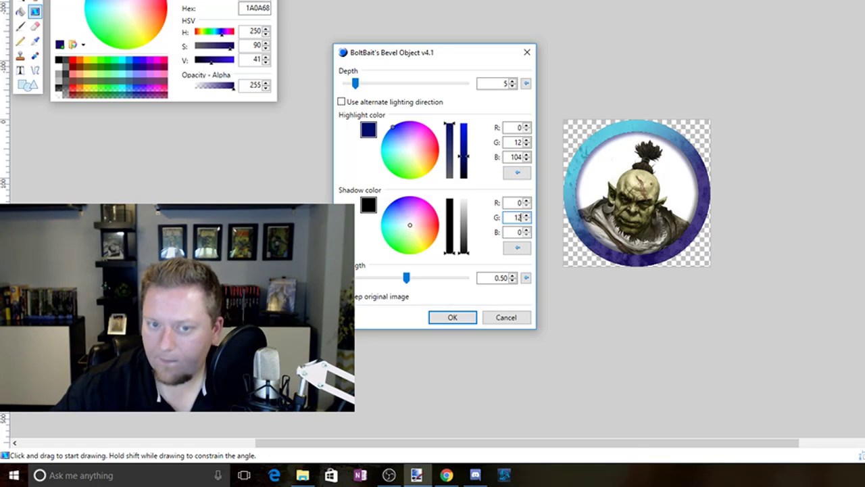
key(Tab)
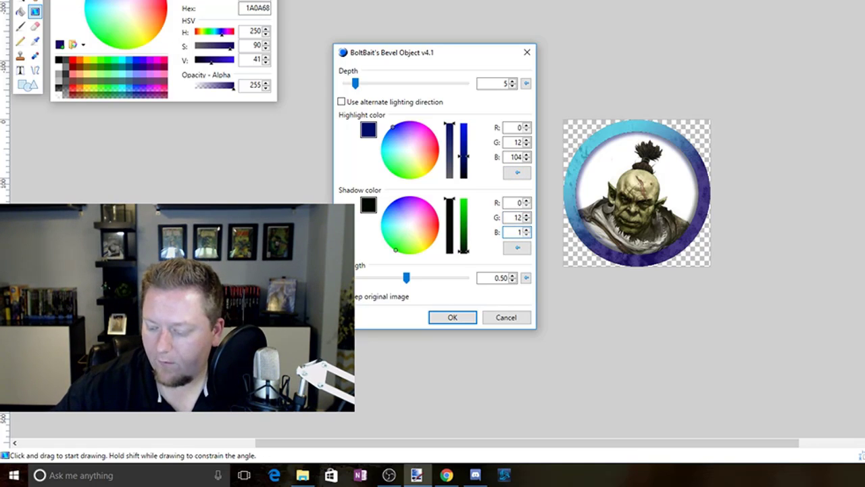
text(104)
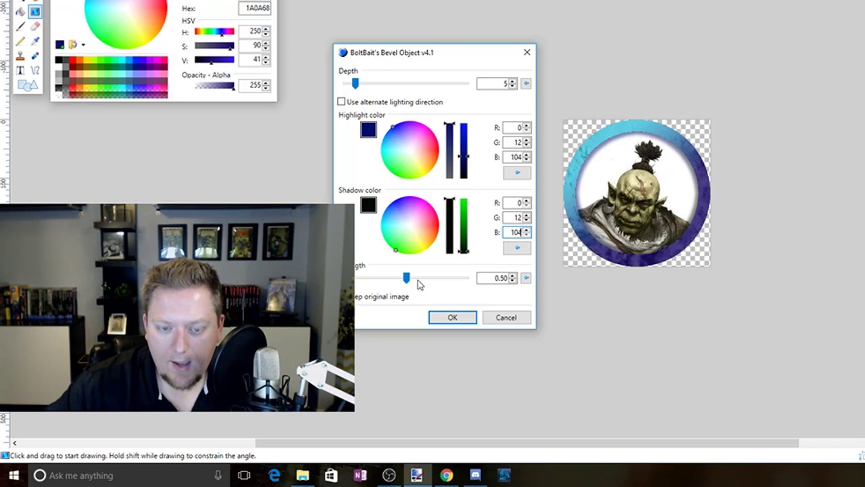
Set the bevel strength to 0.20 and apply the effect to the portrait.
click(503, 279)
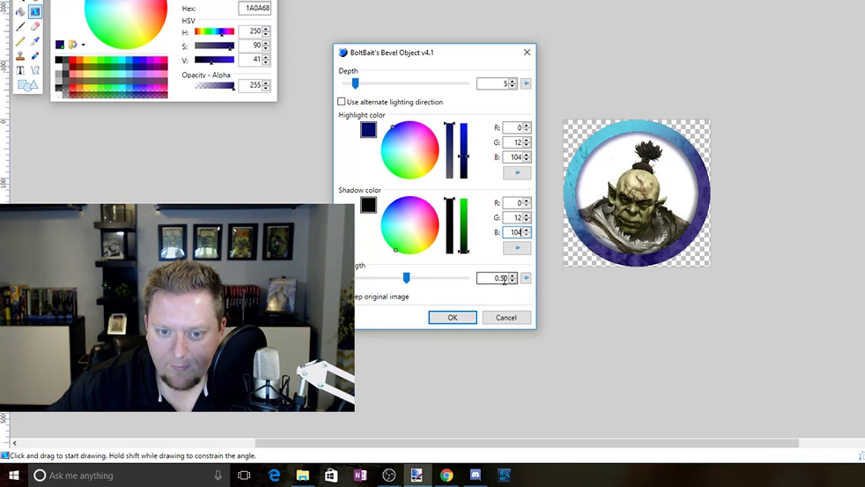
key(BackSpace)
text(2)
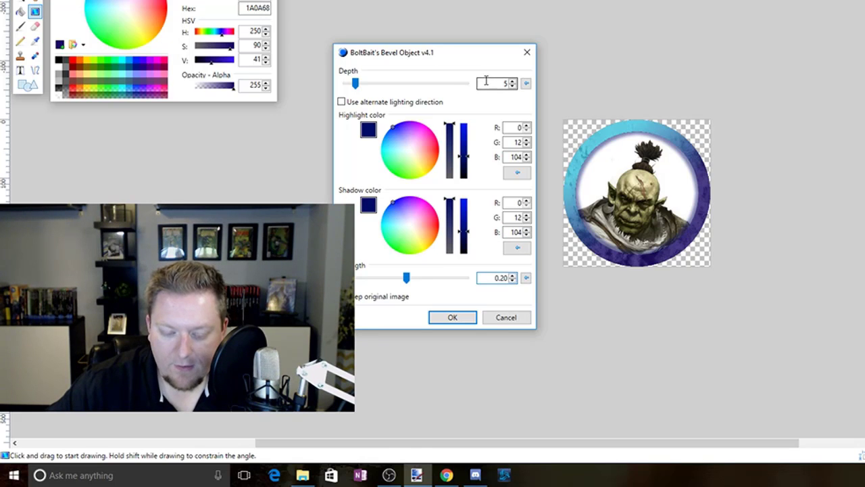
drag(458, 62, 412, 58)
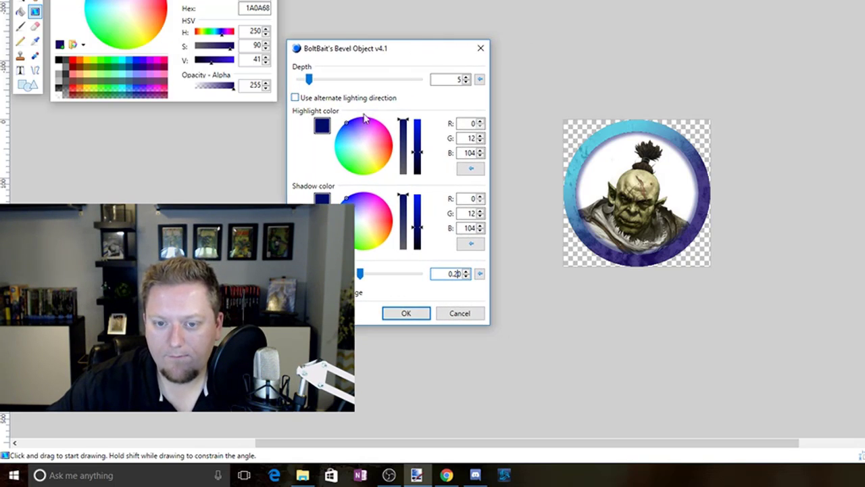
click(406, 314)
Examine the portrait's beveled edge both close up and at a small token size.
scroll(725, 187, up, 1)
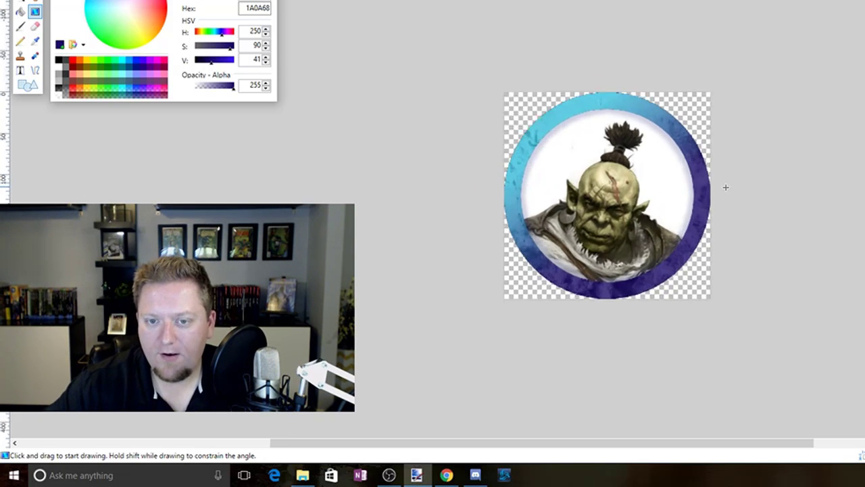
scroll(725, 187, up, 2)
scroll(681, 373, up, 1)
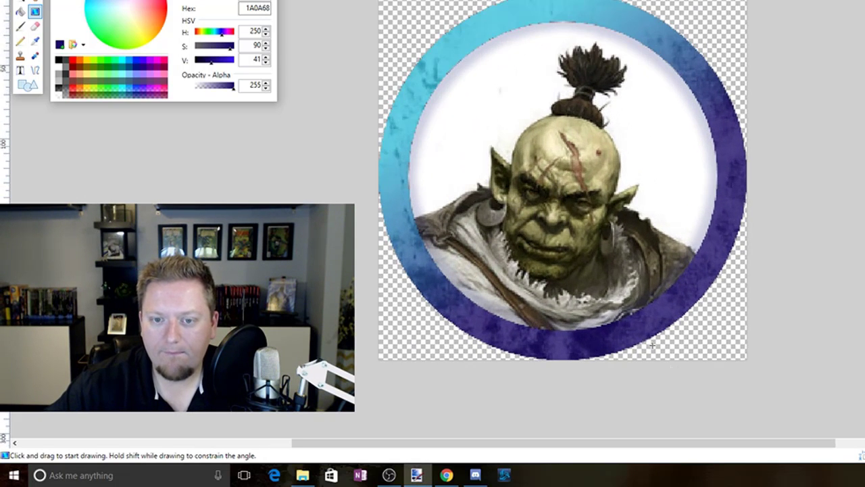
scroll(650, 331, down, 4)
scroll(648, 328, down, 1)
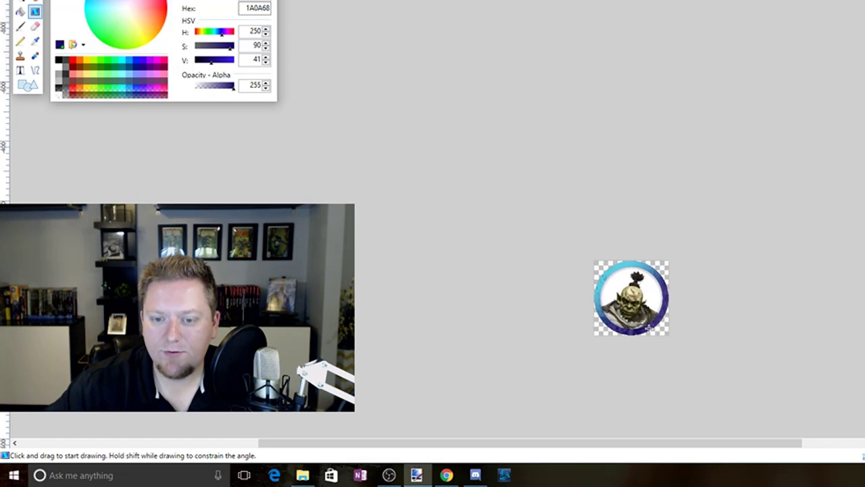
scroll(665, 336, up, 5)
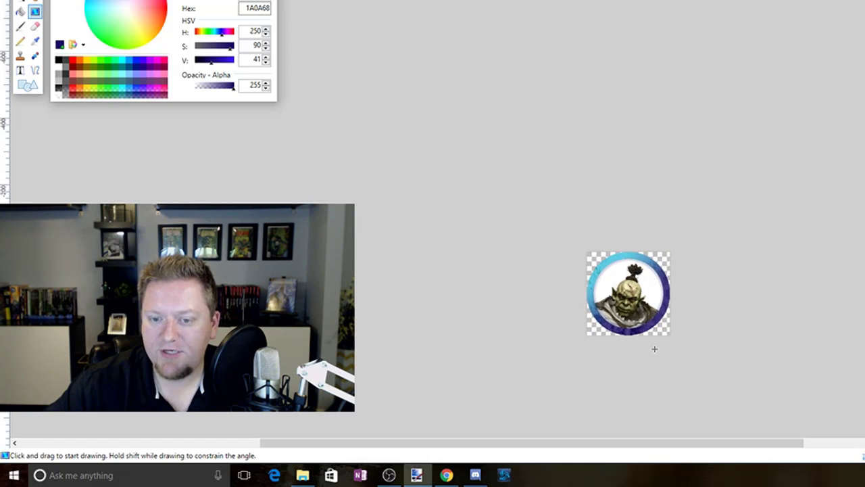
scroll(655, 348, up, 1)
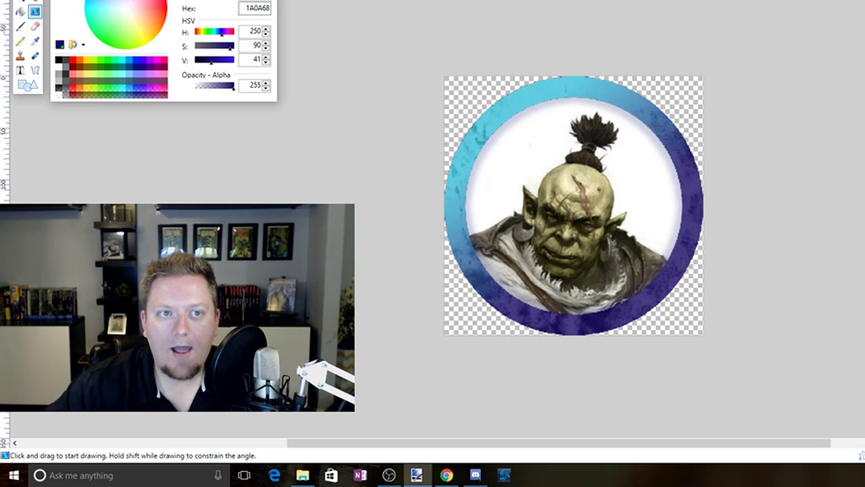
Start another Bevel Object effect on the orc portrait and raise the bevel depth to 12.
click(186, 0)
mouse_move(237, 0)
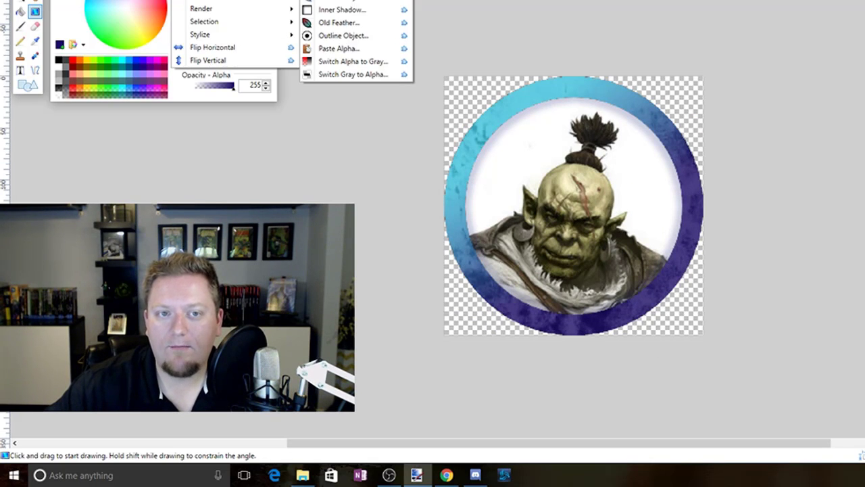
click(333, 1)
drag(573, 35, 853, 67)
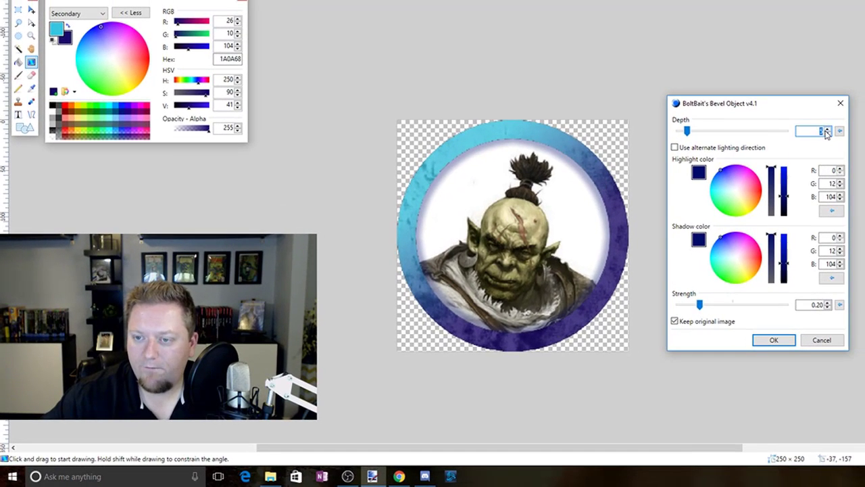
click(826, 128)
click(827, 129)
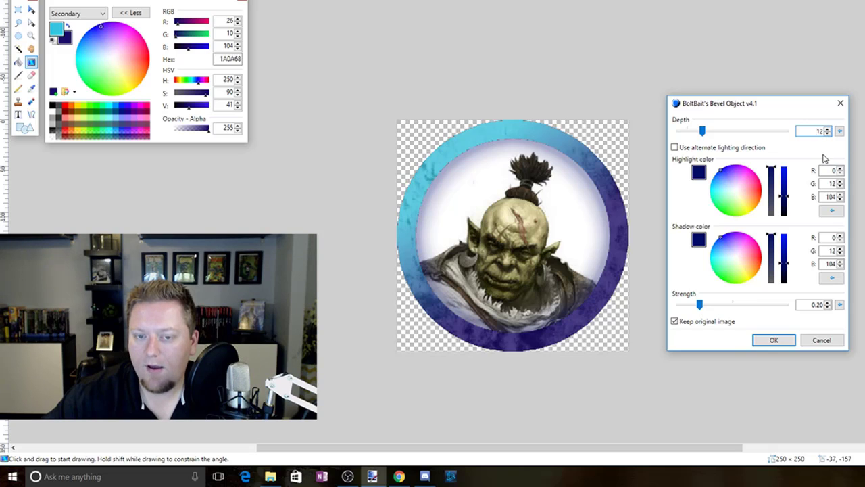
Set the bevel strength to 0.23 and the depth to 14, and apply the effect to the portrait.
click(828, 302)
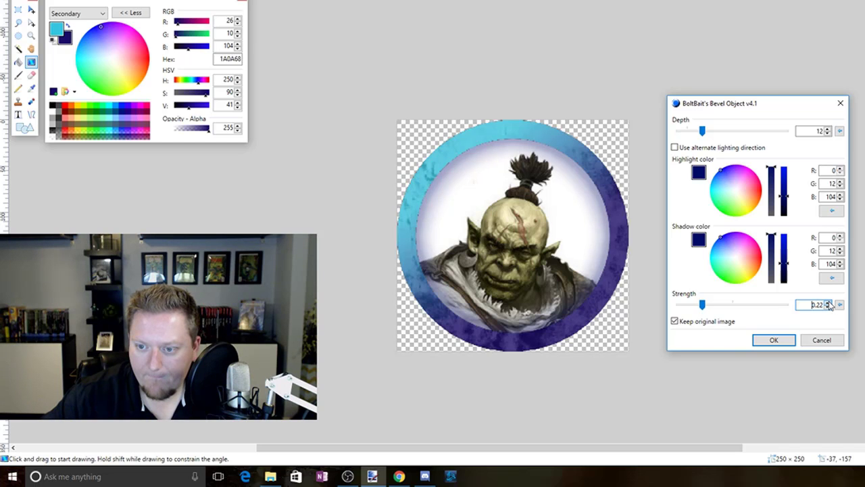
click(829, 303)
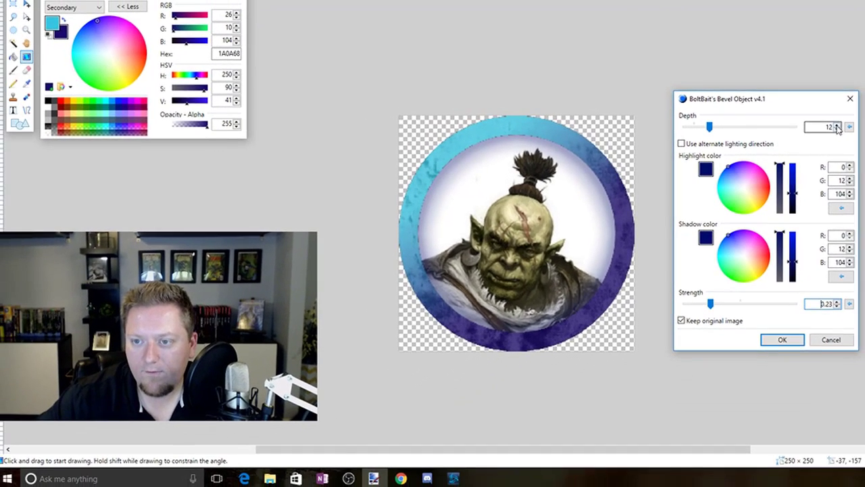
click(836, 125)
click(836, 126)
click(836, 126)
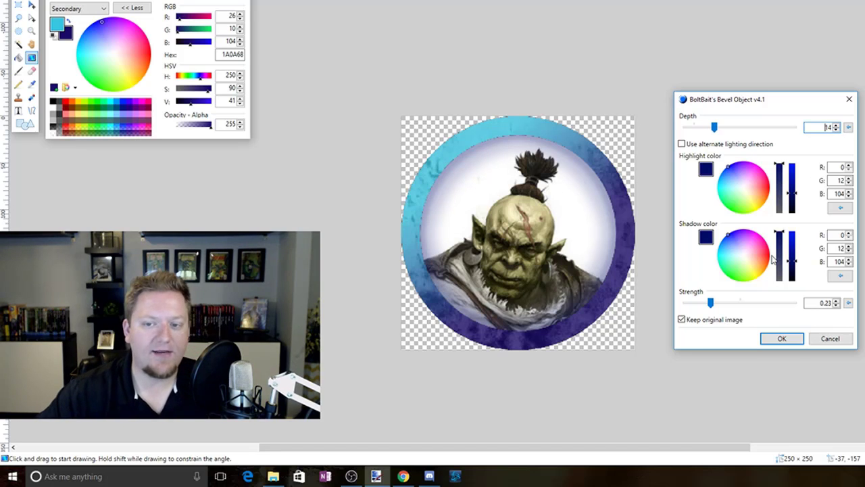
click(782, 339)
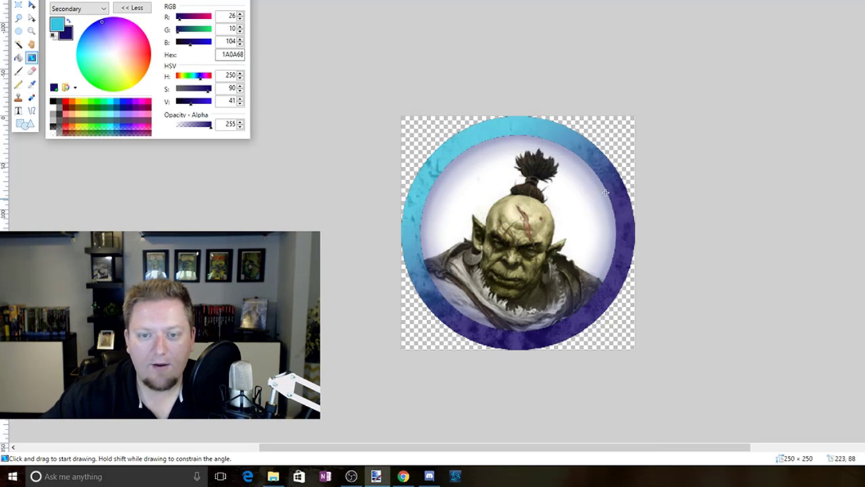
Save the layered token in paint.net format as Tutorial pdn.pdn on the Desktop, replacing the existing file.
scroll(649, 232, down, 3)
scroll(649, 232, down, 3)
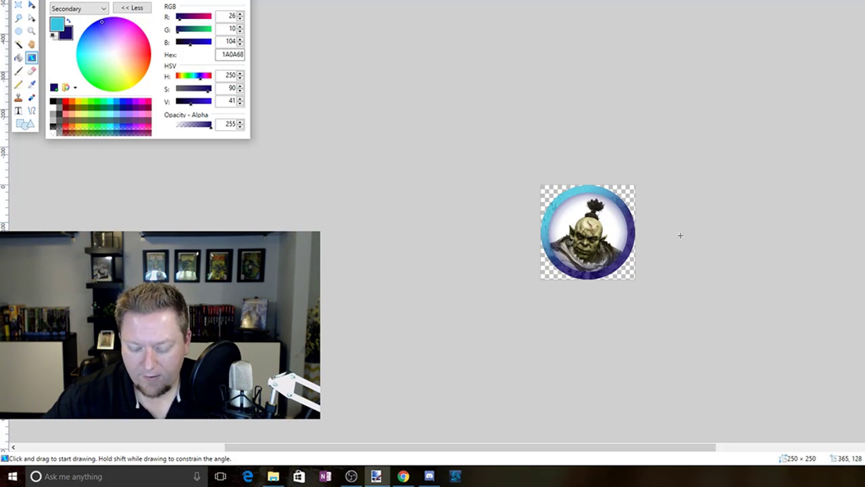
scroll(703, 295, left, 2)
scroll(625, 271, right, 3)
scroll(557, 296, up, 2)
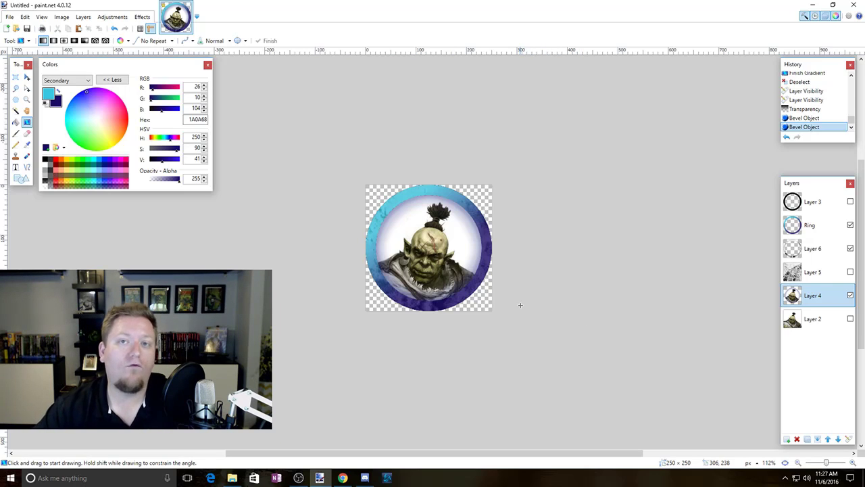
click(9, 17)
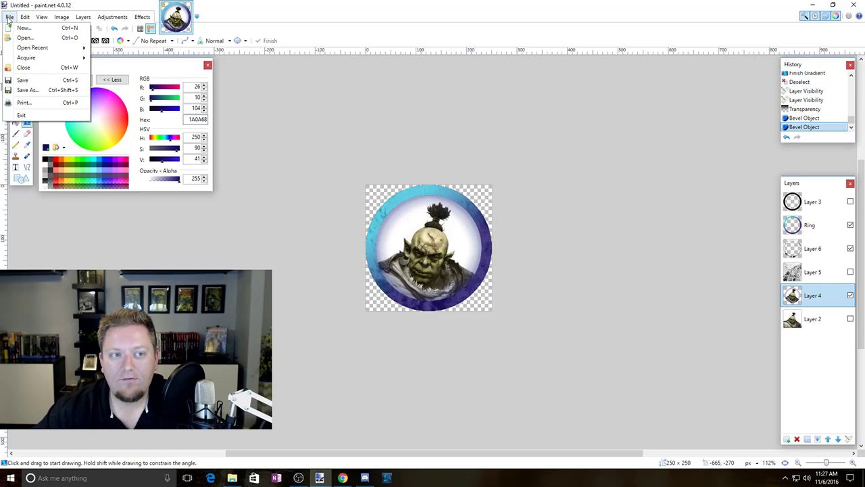
click(35, 92)
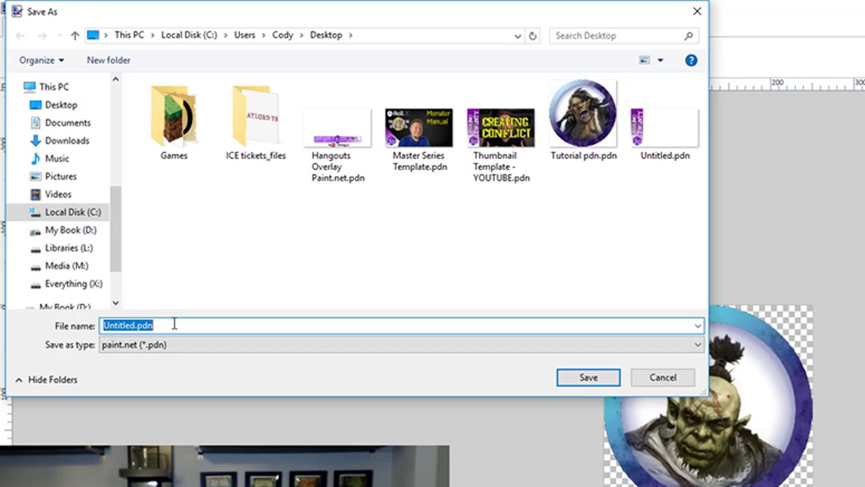
click(600, 161)
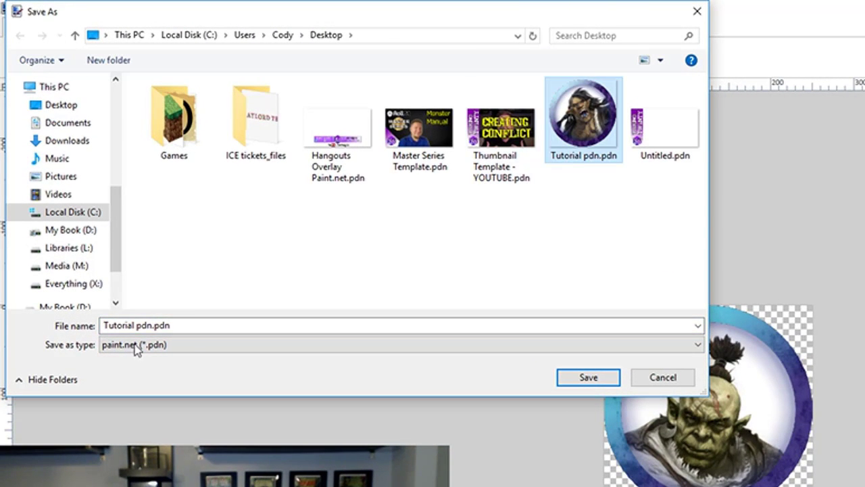
click(593, 378)
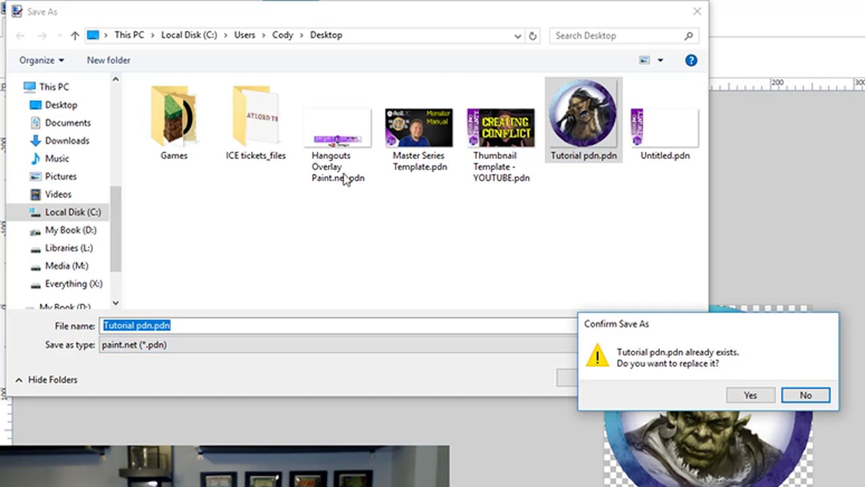
click(750, 394)
Set up a separate copy of the token in PNG format with the file name "Orc token".
click(19, 30)
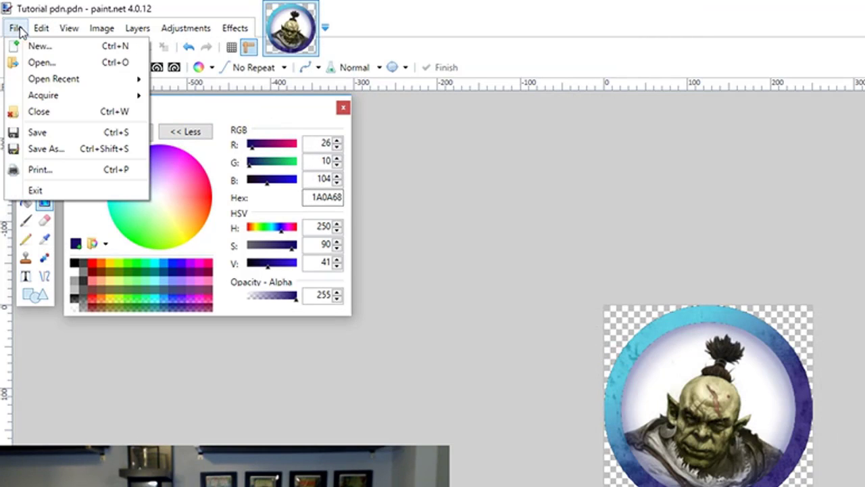
click(66, 150)
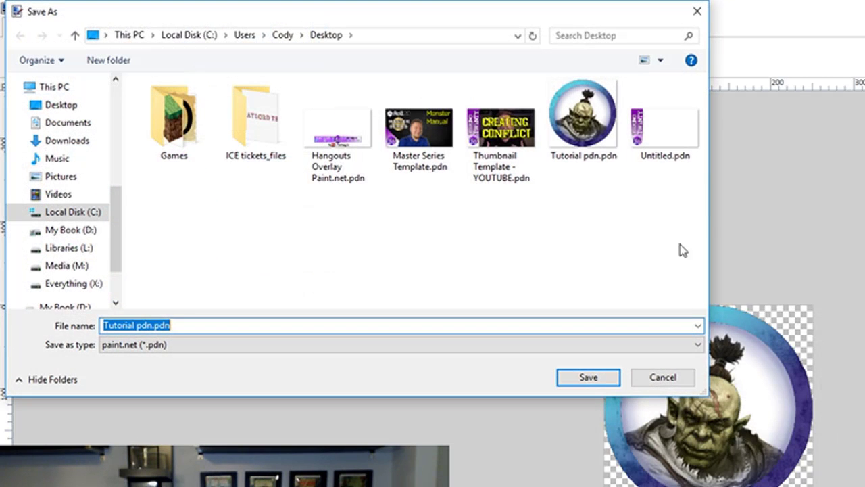
click(246, 346)
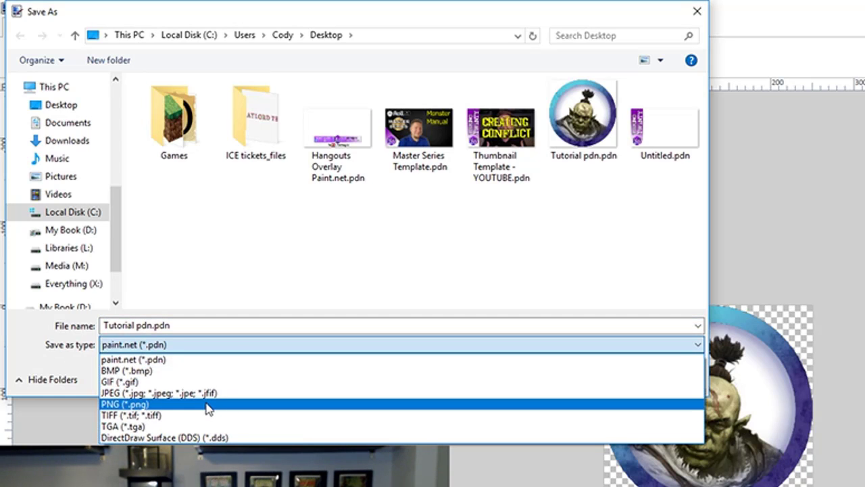
click(208, 407)
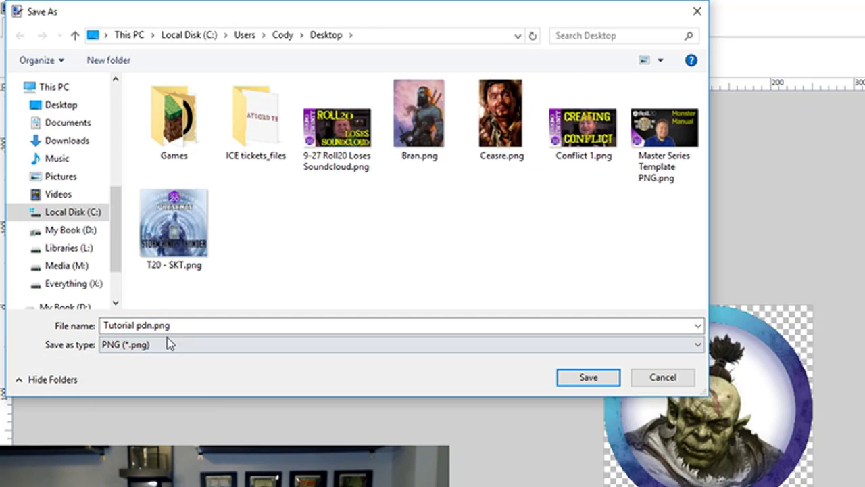
click(183, 326)
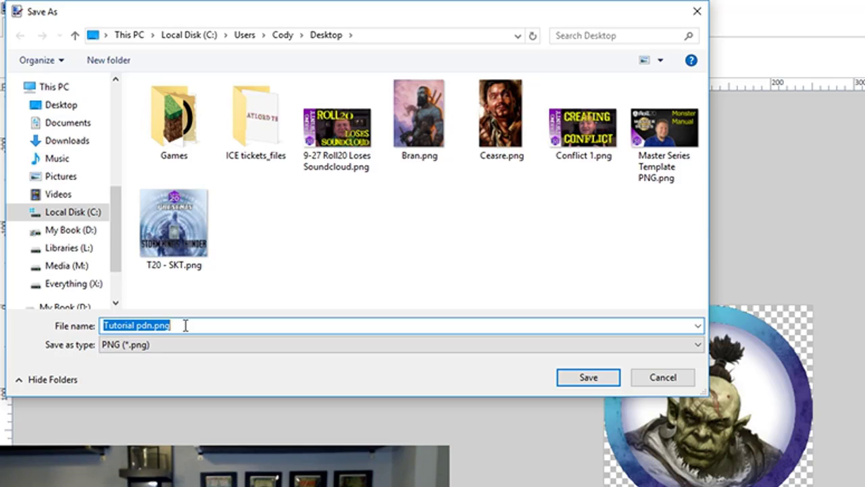
text(Orc)
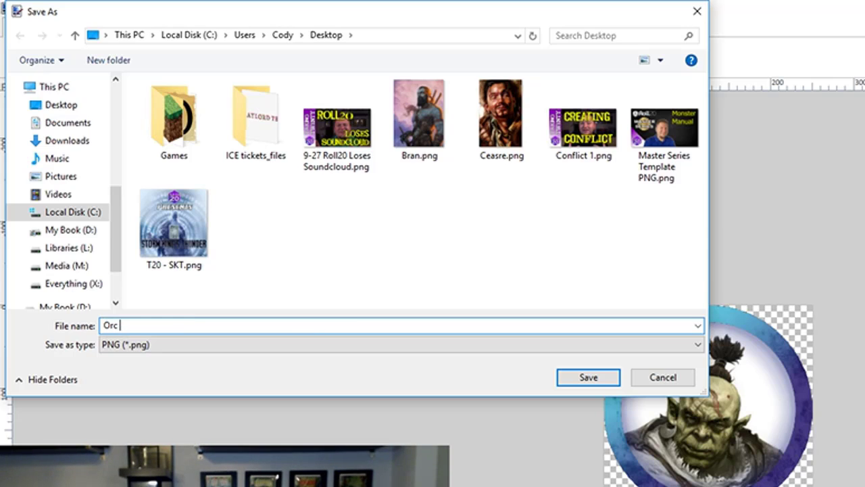
text( token)
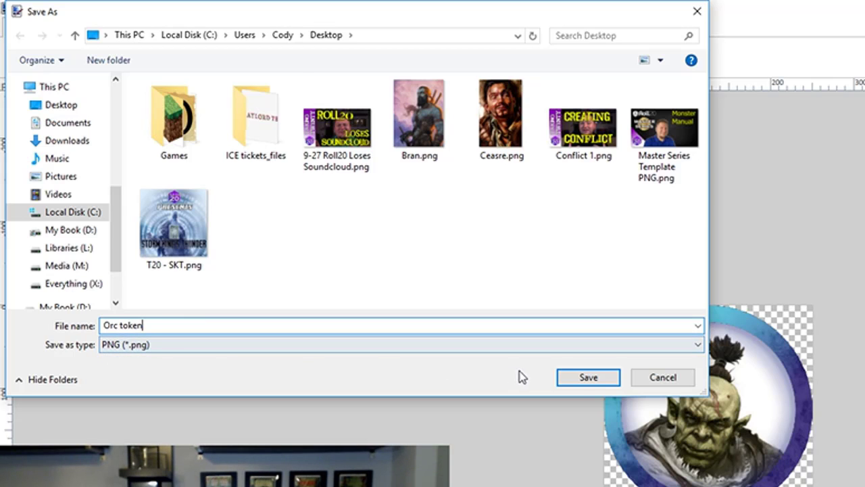
Save the PNG with auto-detected bit depth by flattening the image, and undo the flatten to restore the layers.
click(584, 379)
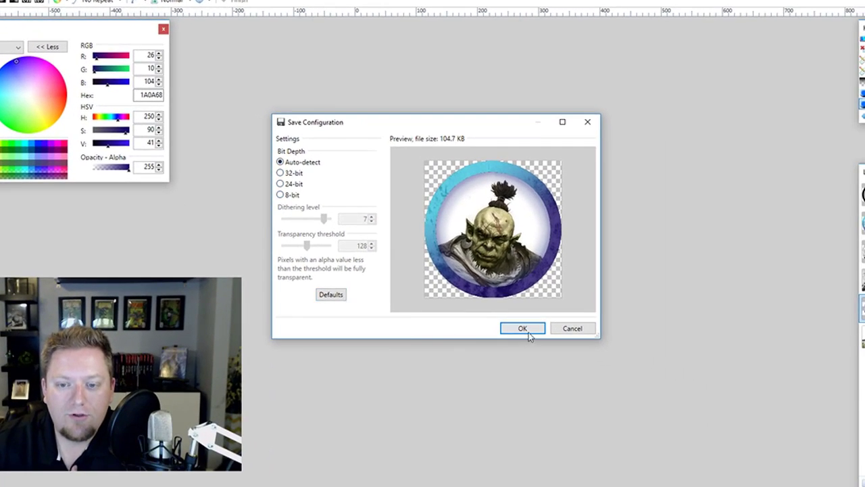
click(531, 330)
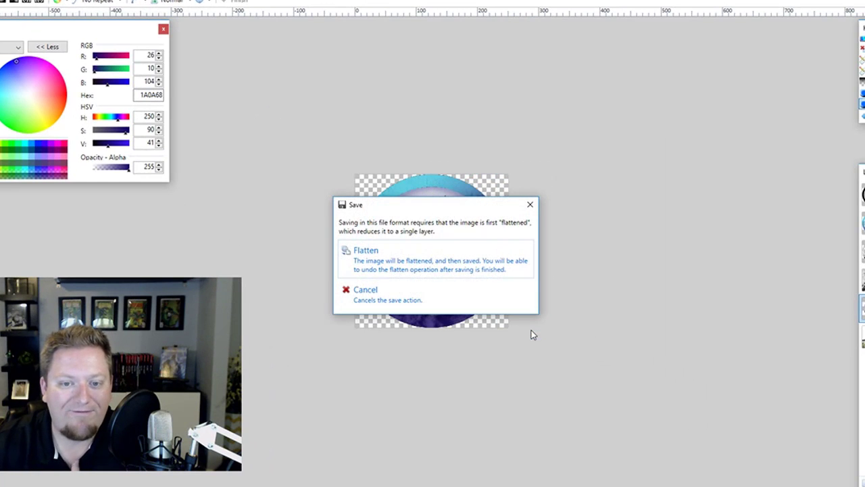
click(485, 265)
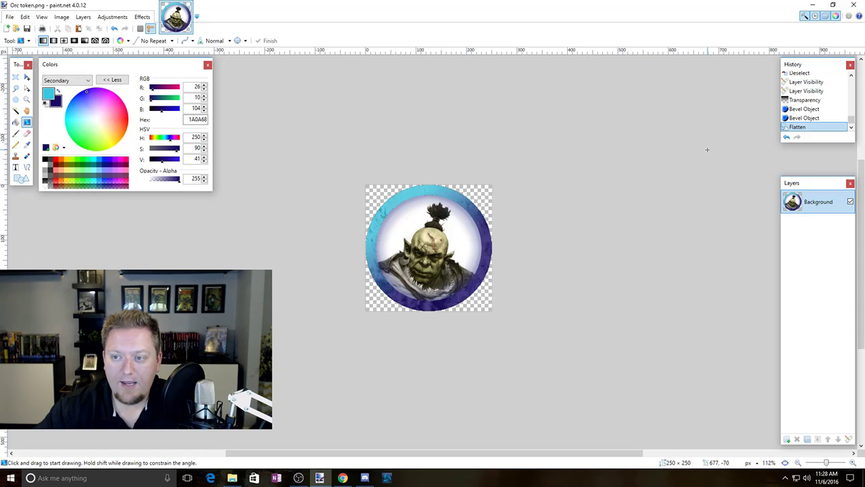
key(ctrl+z)
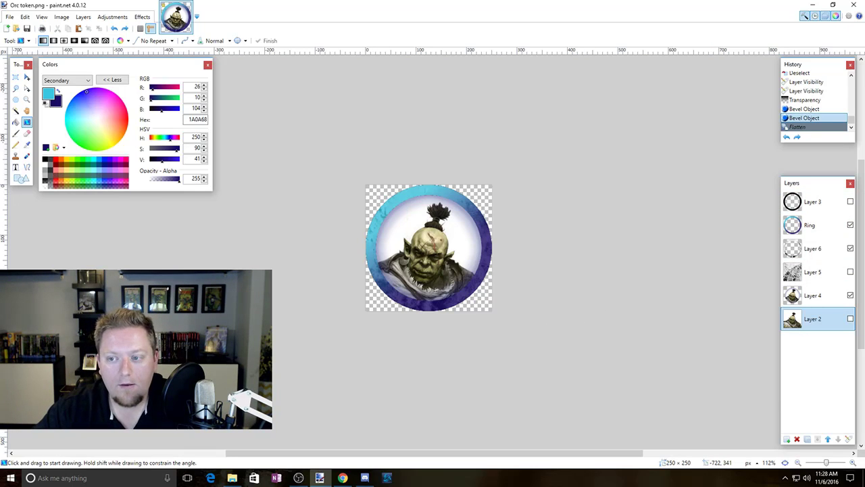
Open Bran.png as a separate image, and select and copy the whole picture.
drag(280, 283, 417, 236)
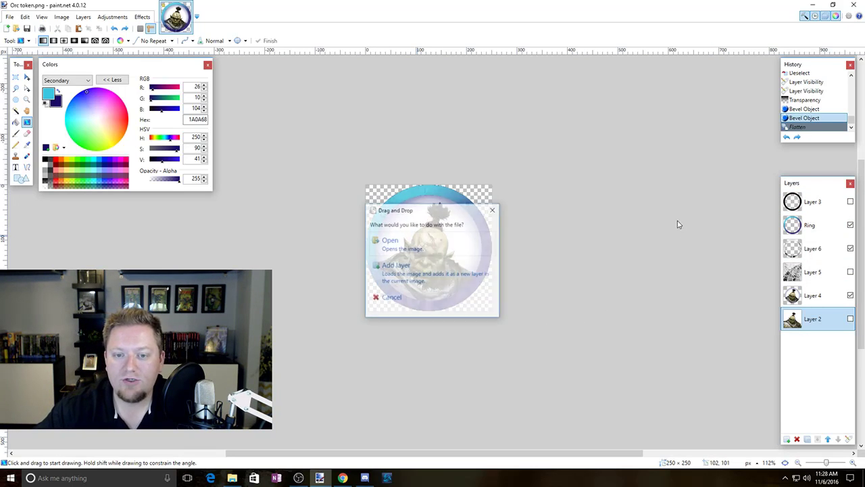
click(420, 249)
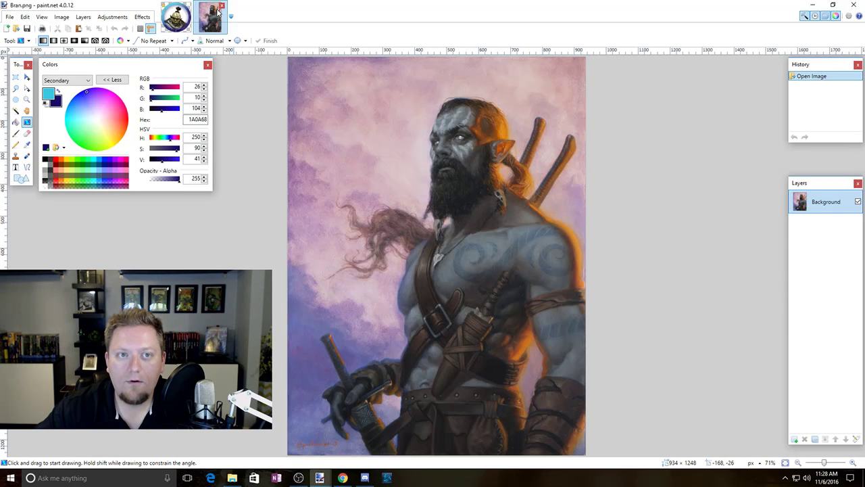
click(27, 77)
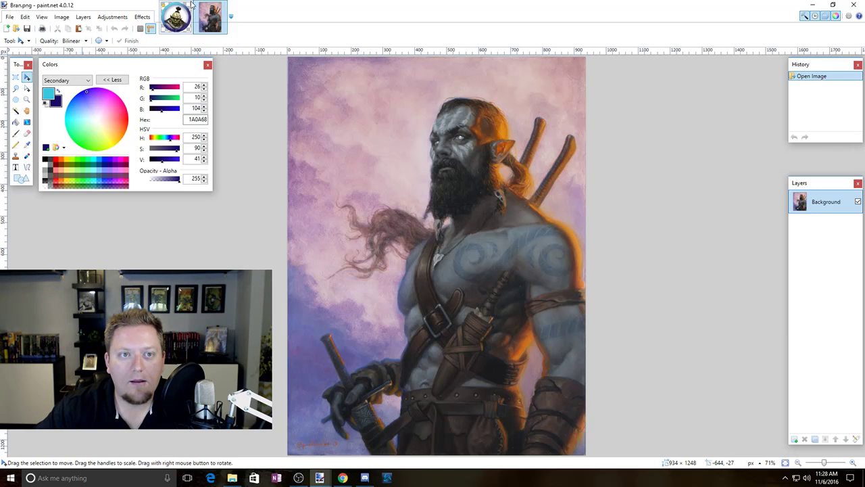
drag(432, 190, 434, 189)
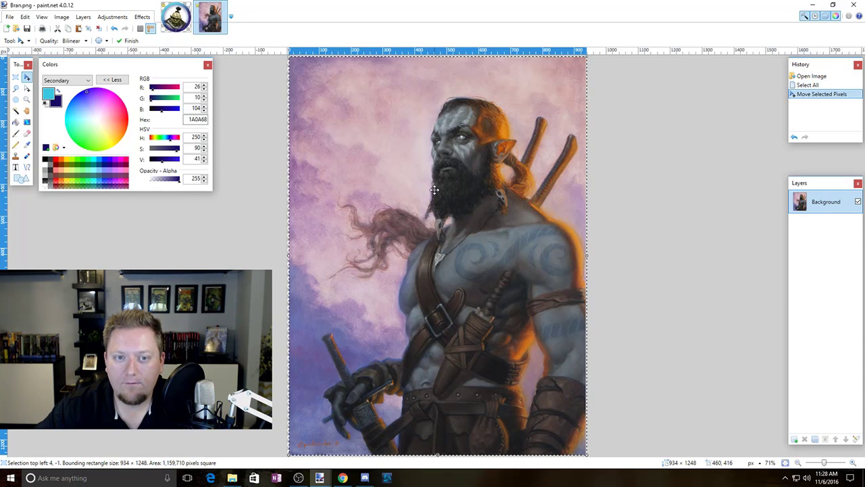
Add two new layers above Layer 4 in the token image and select the lower one, Layer 7.
click(175, 17)
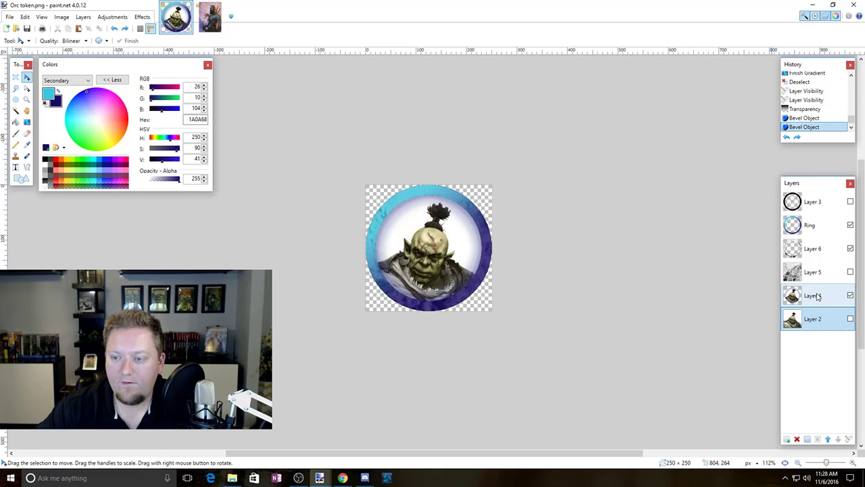
click(813, 296)
click(787, 438)
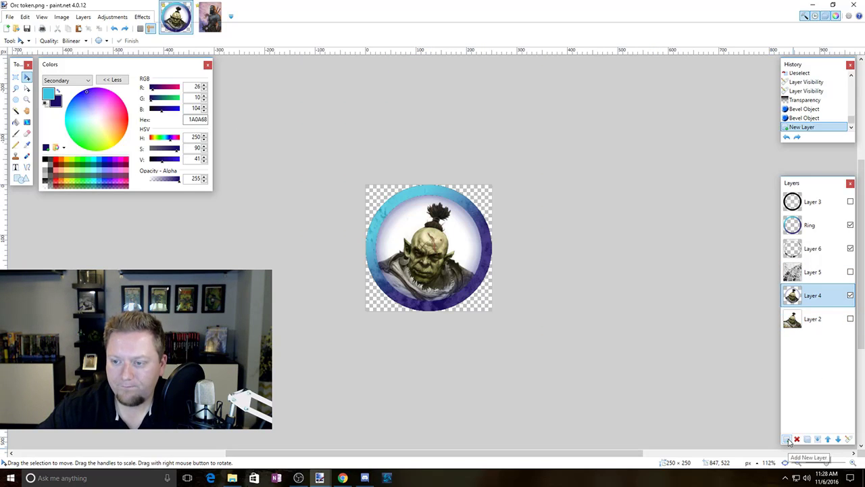
click(787, 439)
click(810, 325)
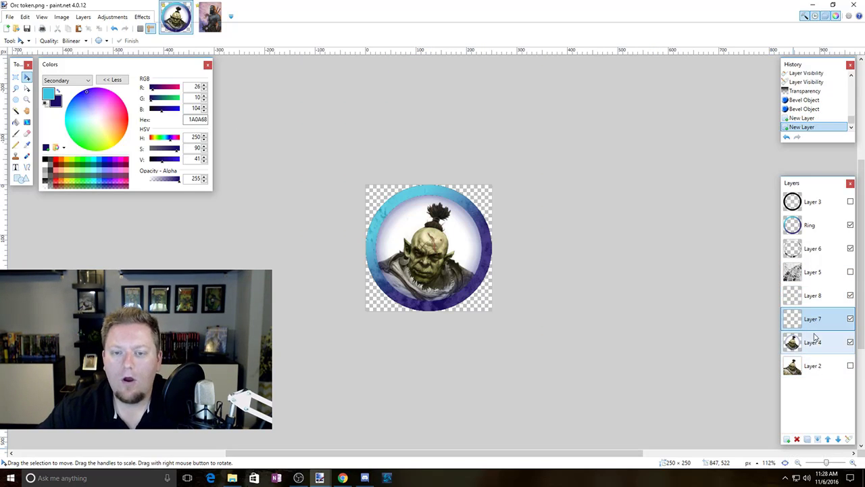
Paste the copied portrait onto Layer 7 at the existing canvas size, scale it to about 488 × 655 pixels, frame the face inside the ring and deselect.
key(ctrl+v)
click(436, 330)
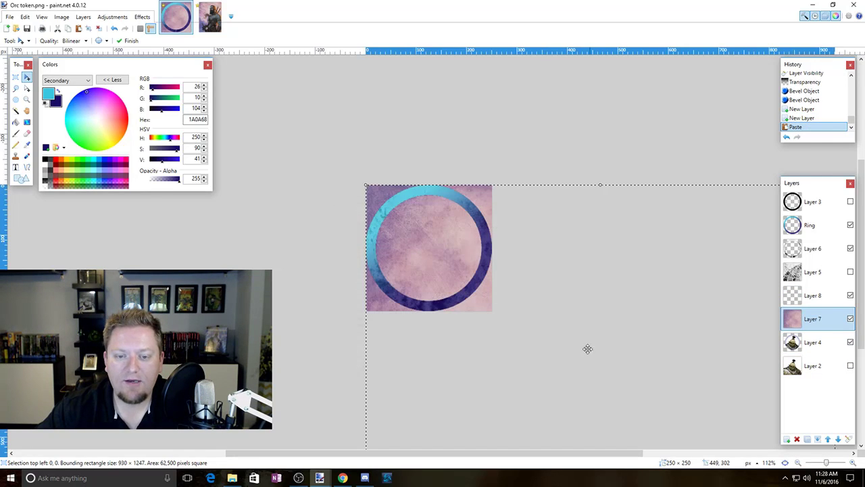
drag(587, 350, 325, 305)
drag(602, 125, 534, 189)
drag(433, 273, 442, 196)
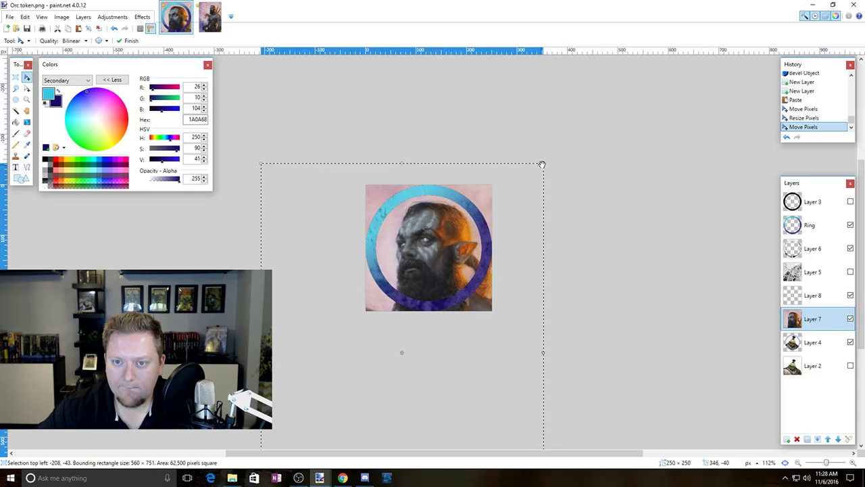
drag(541, 164, 507, 211)
mouse_move(451, 318)
mouse_down()
mouse_move(442, 309)
mouse_move(454, 304)
mouse_up()
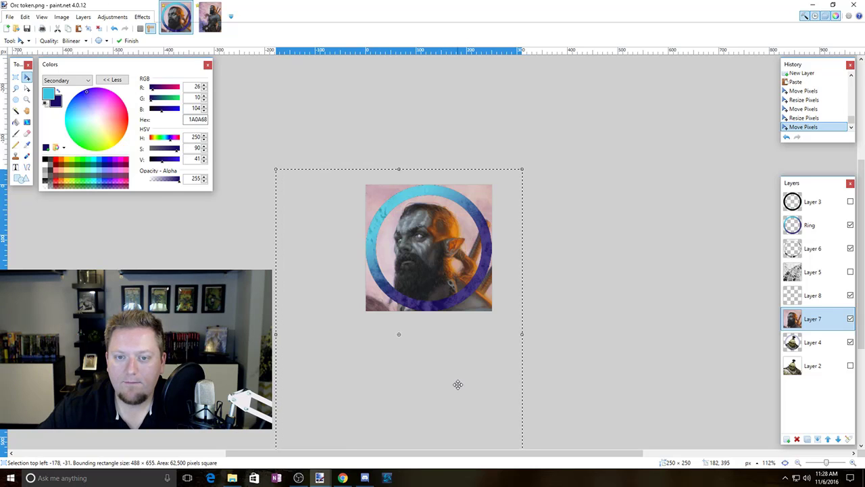
key(ctrl+d)
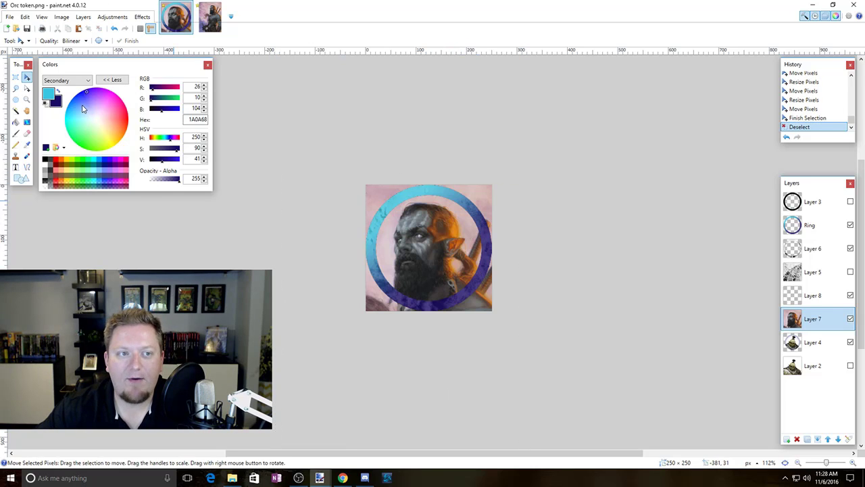
Select the area inside the ring on the Ring layer with the Magic Wand at 50% tolerance.
click(16, 111)
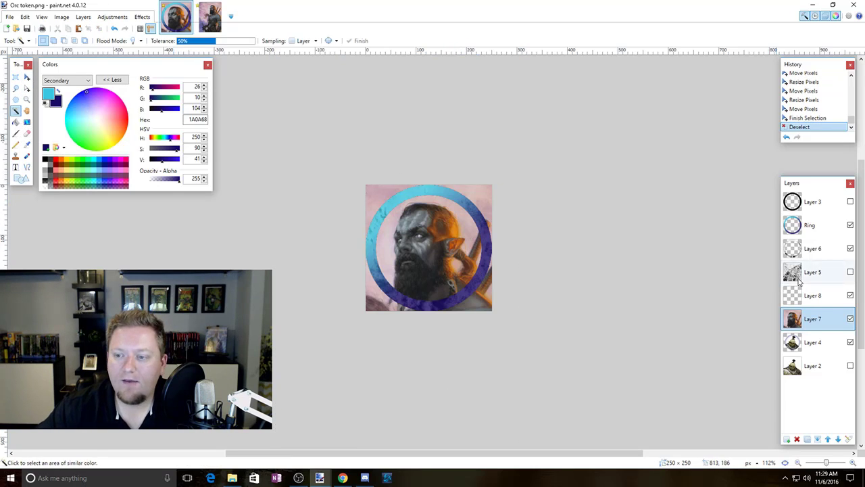
click(813, 232)
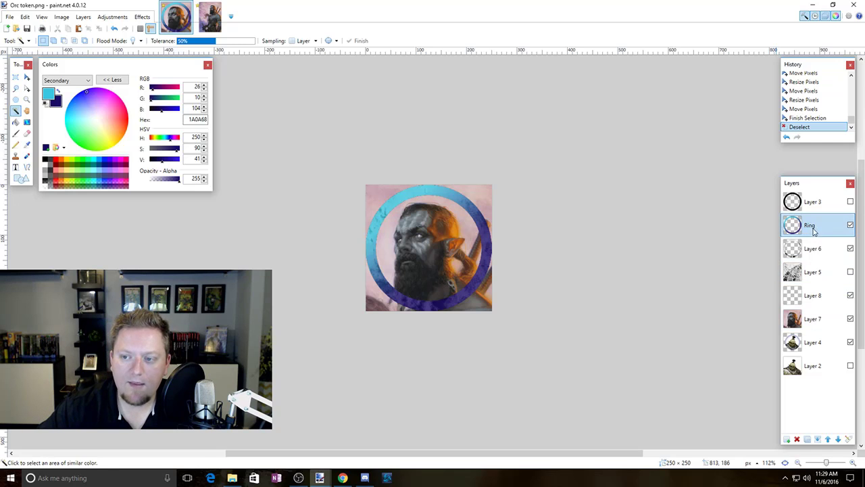
click(427, 251)
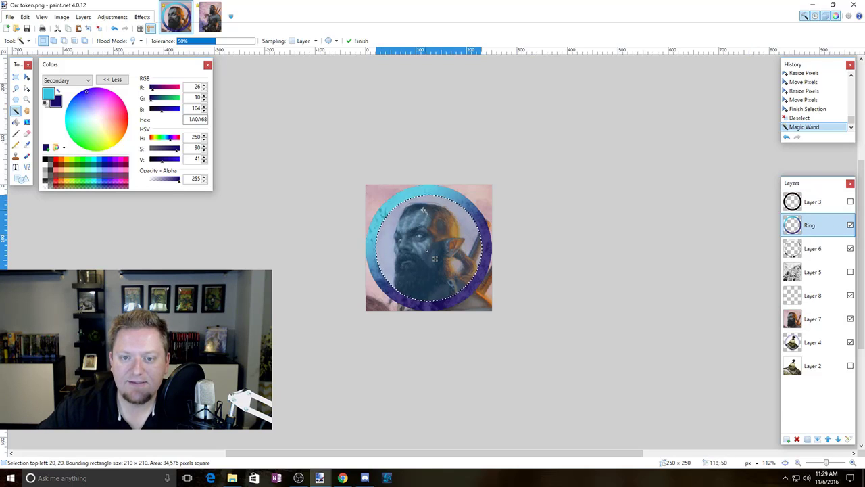
Copy the selected portrait area from Layer 7 onto Layer 8, then hide Layer 7 and deselect.
click(832, 322)
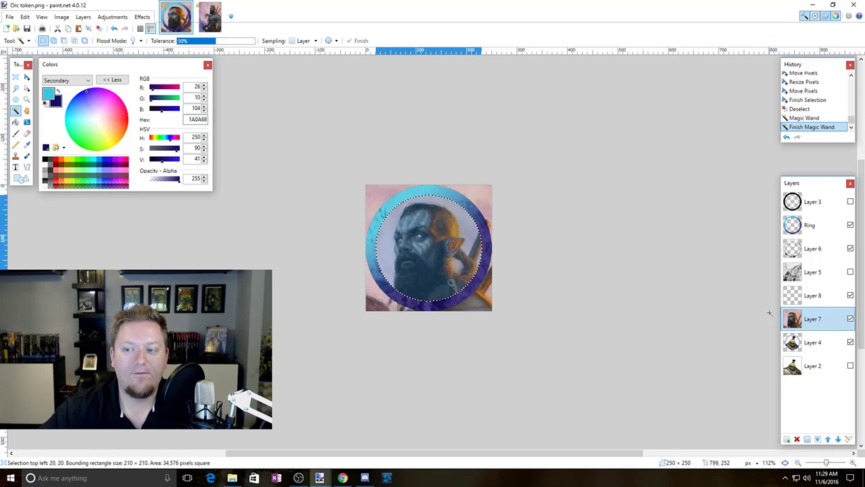
click(811, 302)
key(ctrl+v)
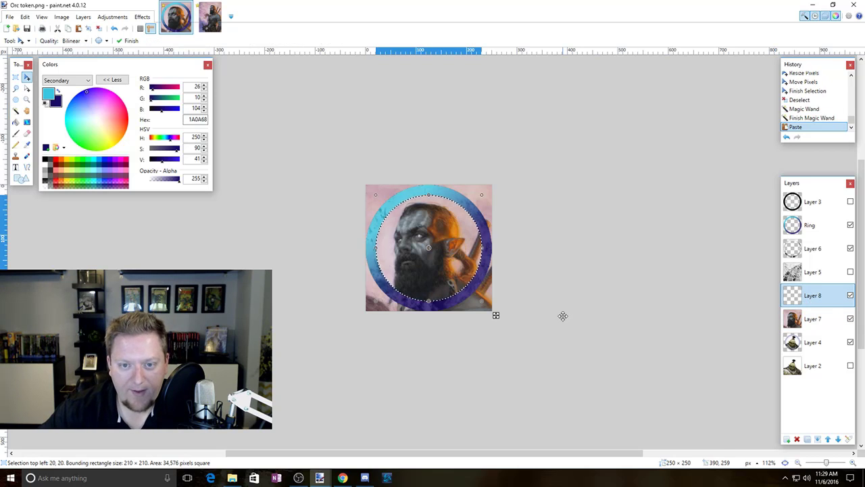
click(850, 319)
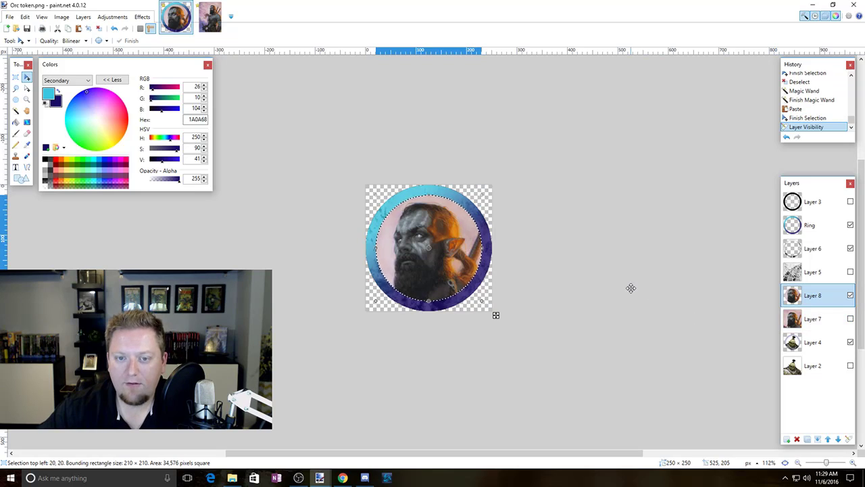
key(ctrl+d)
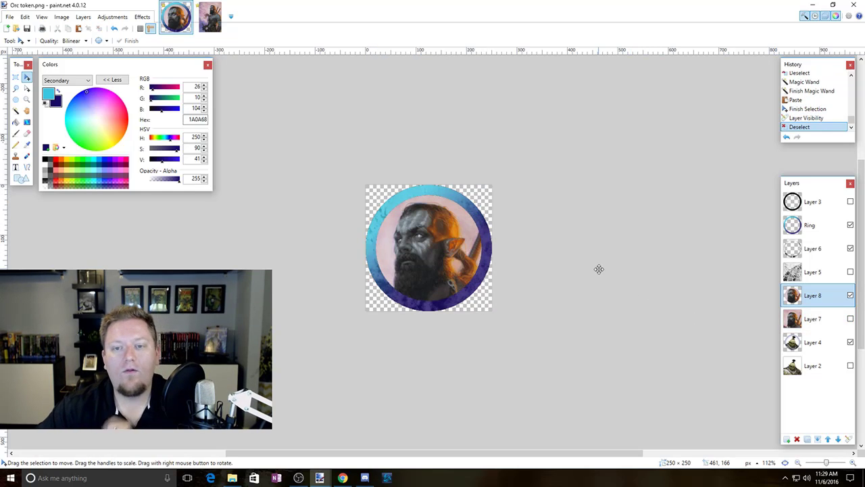
Repeat the last Bevel Object effect on the circular portrait in Layer 8.
click(142, 17)
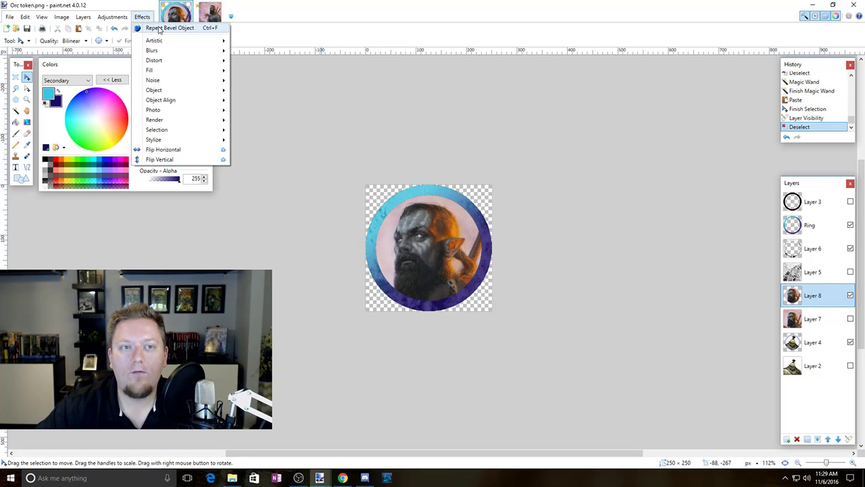
click(159, 30)
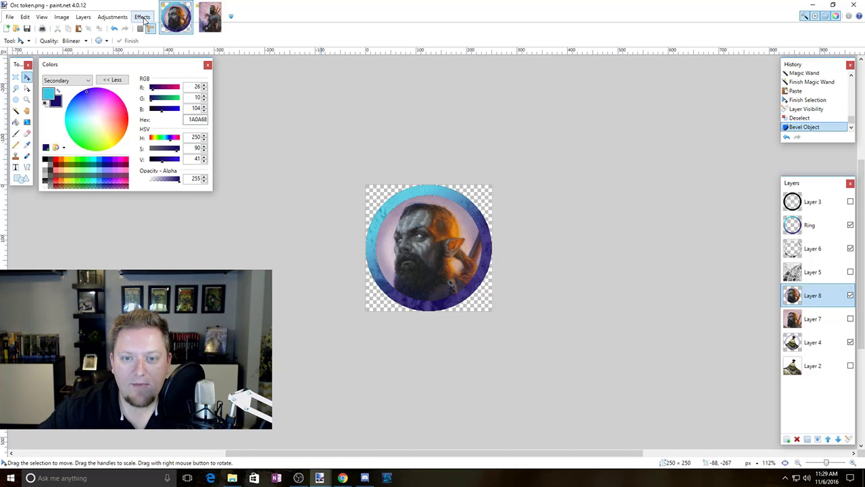
Start another Bevel Object effect on Layer 8 and set its depth to 5.
click(143, 18)
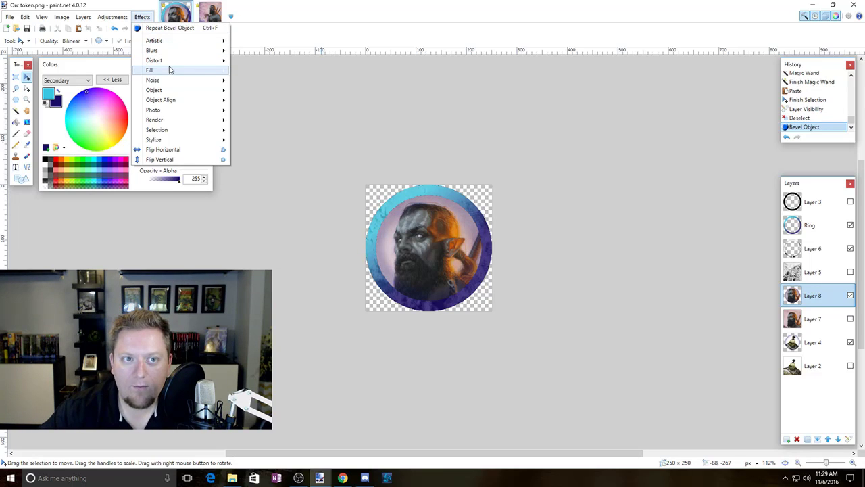
mouse_move(169, 92)
click(274, 91)
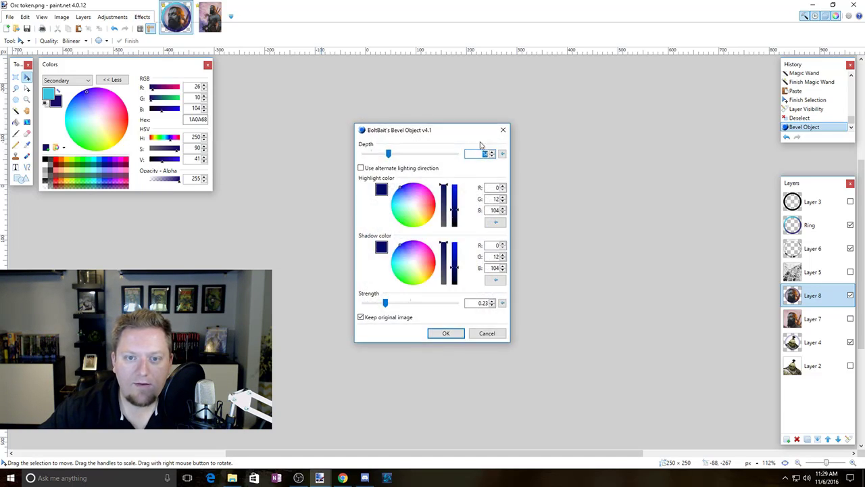
drag(452, 137, 621, 164)
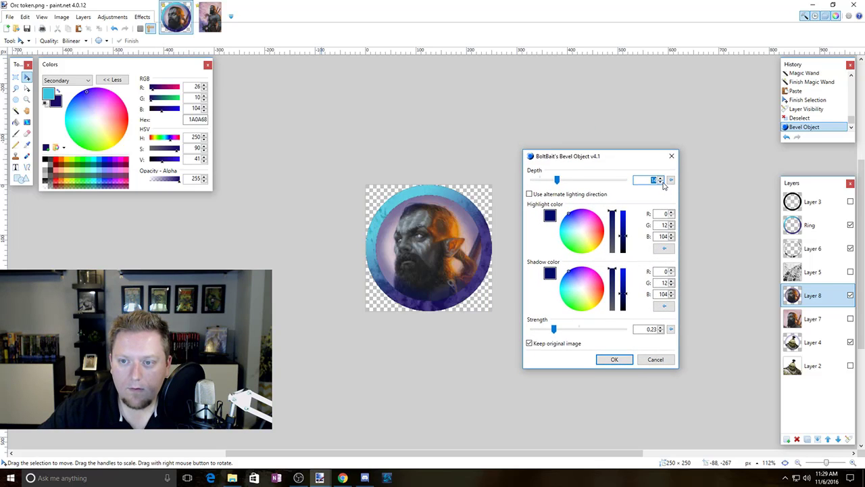
click(661, 182)
click(661, 182)
click(661, 182)
click(662, 183)
click(661, 183)
click(661, 182)
click(662, 183)
click(661, 182)
click(661, 182)
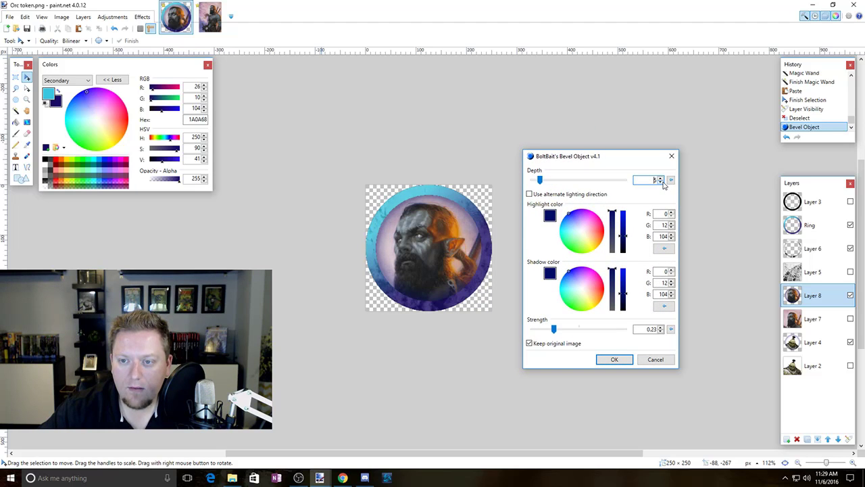
Set the bevel strength to 0.20 and apply the effect to the portrait.
click(660, 331)
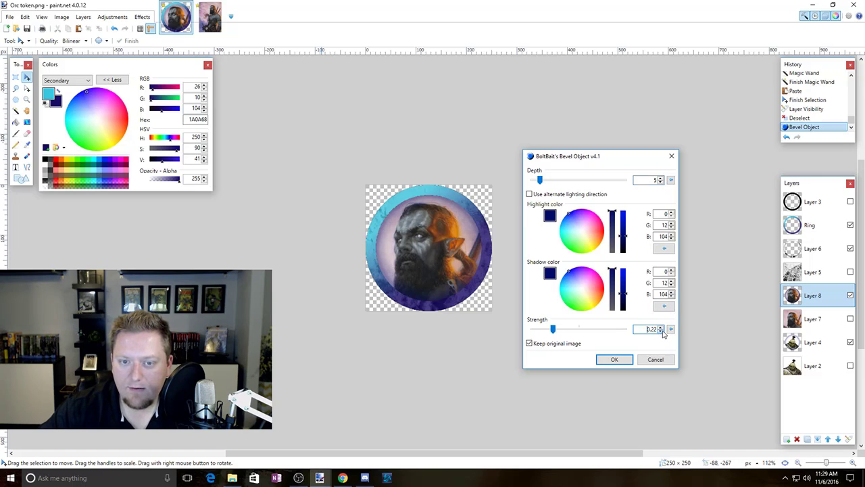
click(661, 331)
click(662, 331)
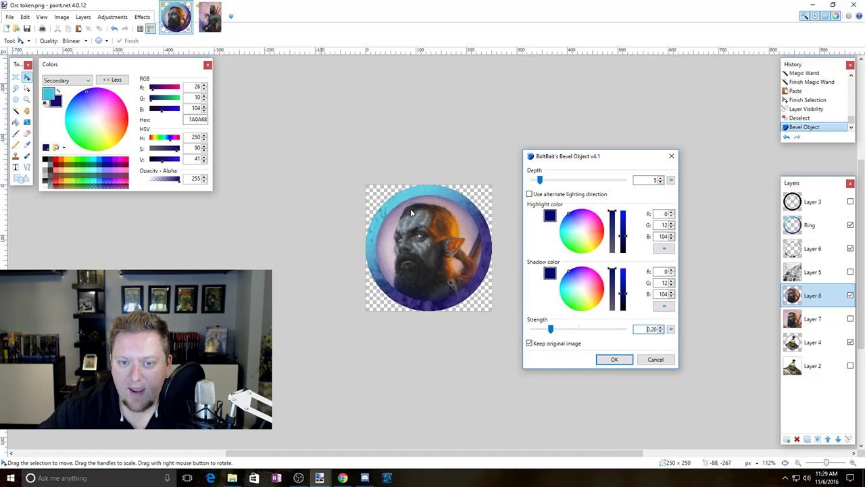
click(615, 359)
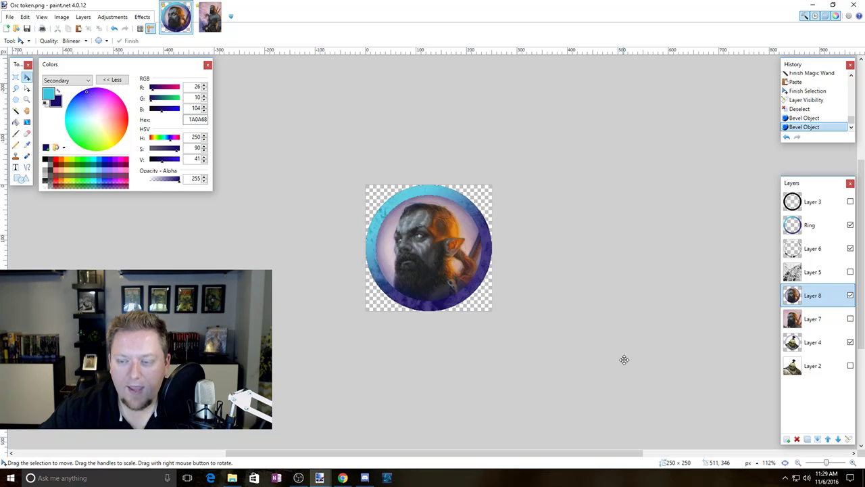
Save the token to the Desktop as a PNG file named Orc token 2.png.
click(9, 16)
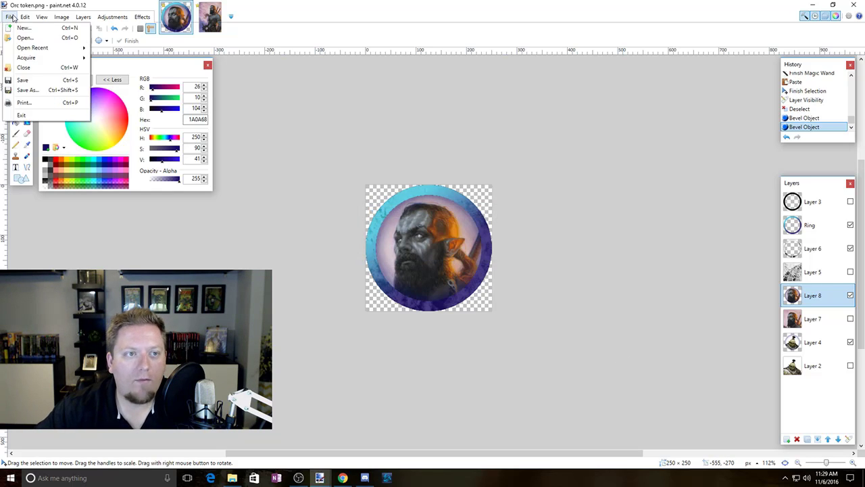
click(27, 89)
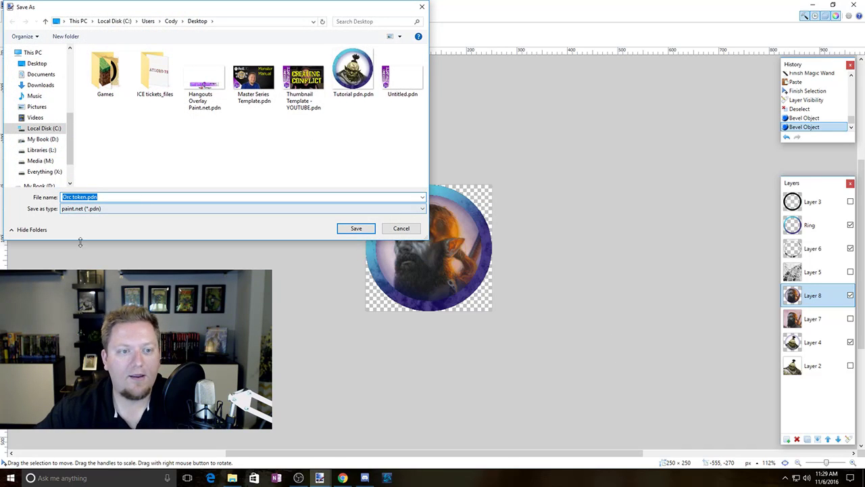
click(122, 208)
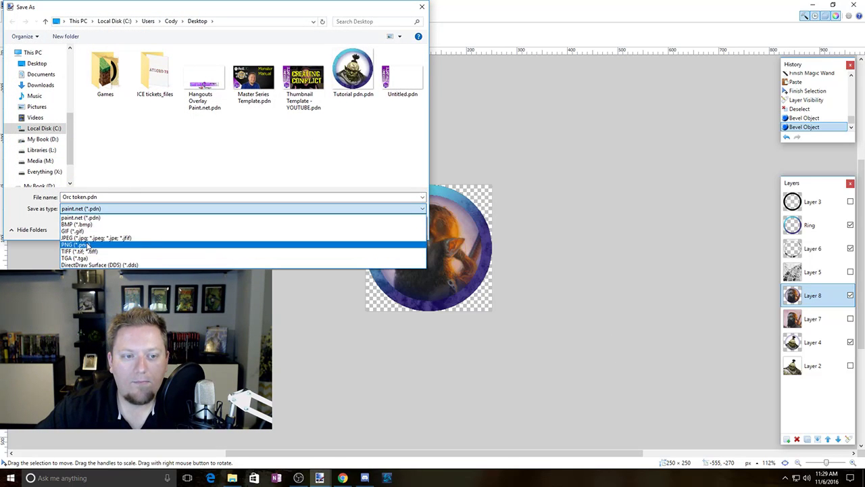
click(90, 245)
click(85, 196)
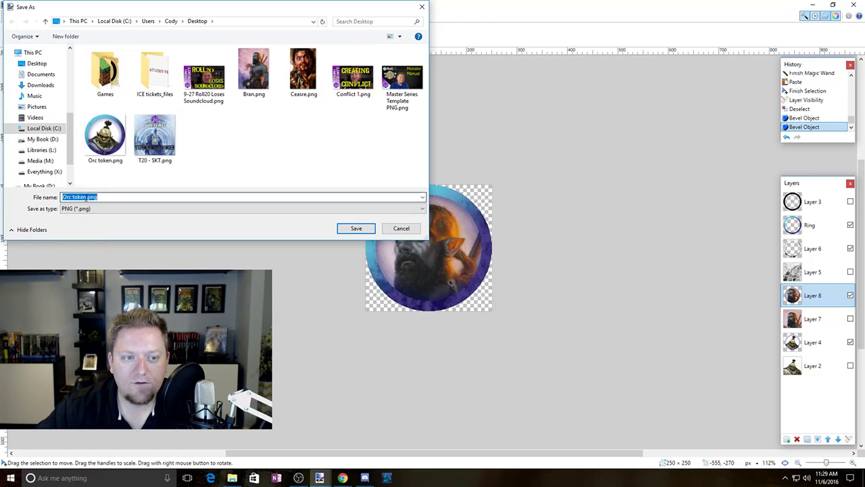
click(88, 196)
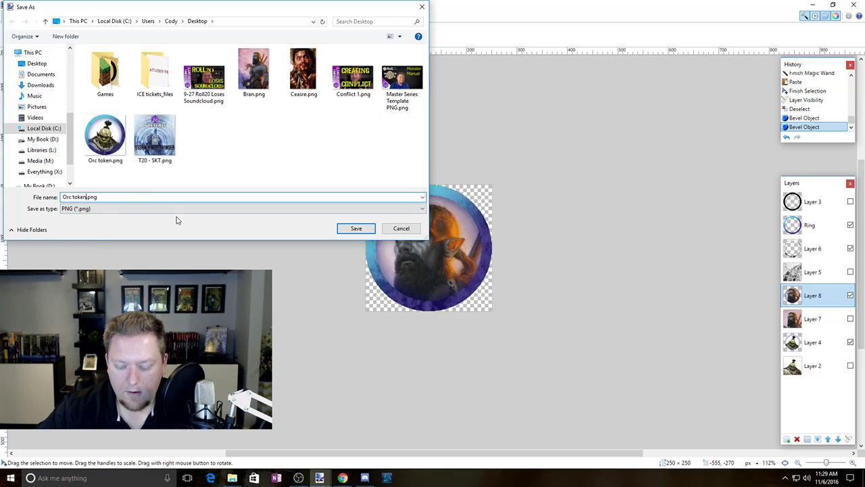
text(2)
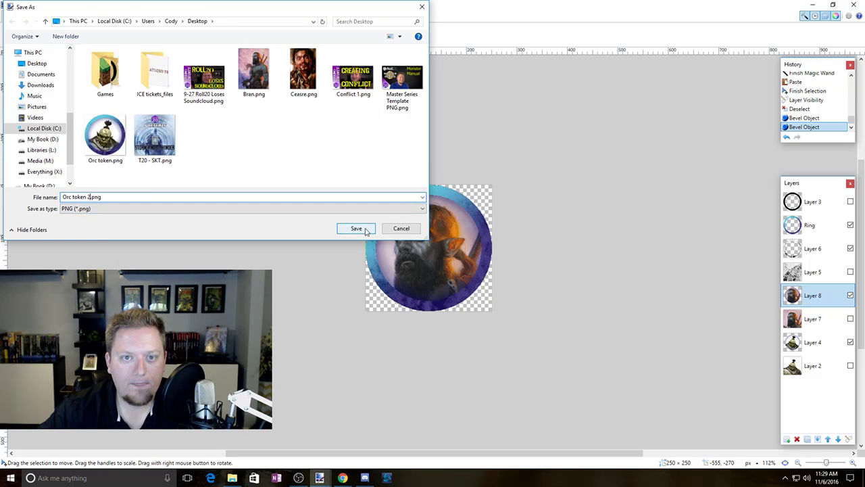
click(356, 228)
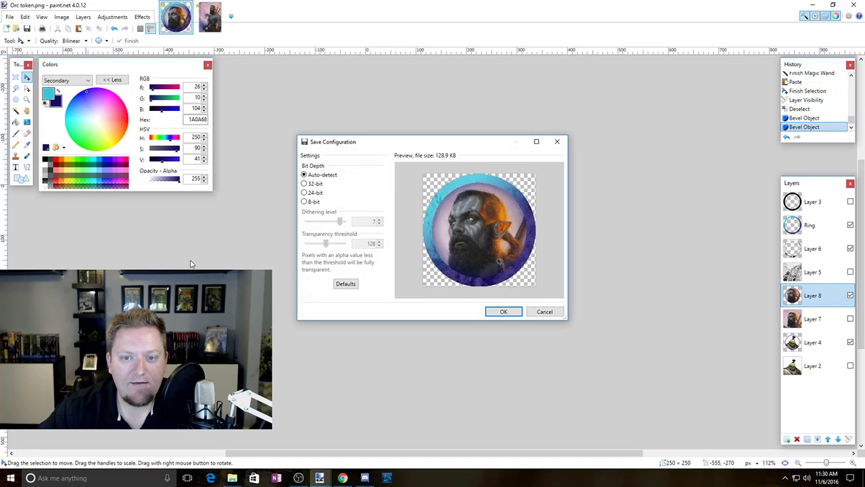
Accept auto-detected bit depth, flatten the image for the PNG save, and undo the flatten to restore the layers.
click(502, 313)
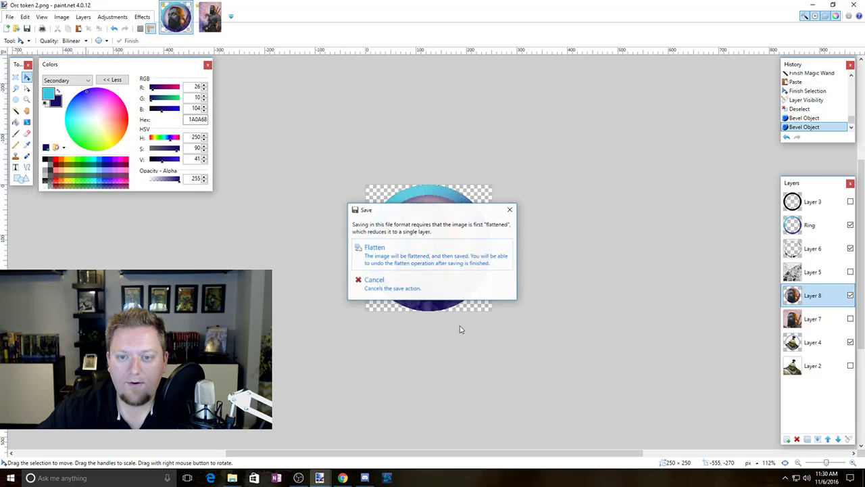
click(406, 259)
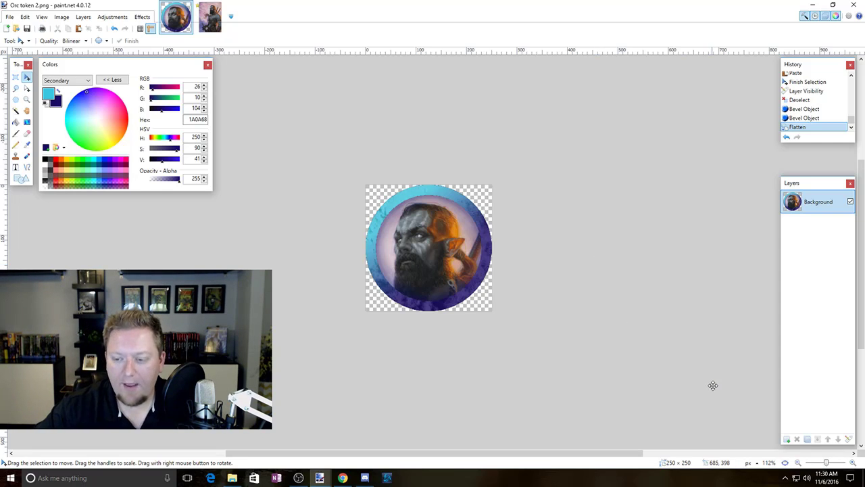
key(ctrl+z)
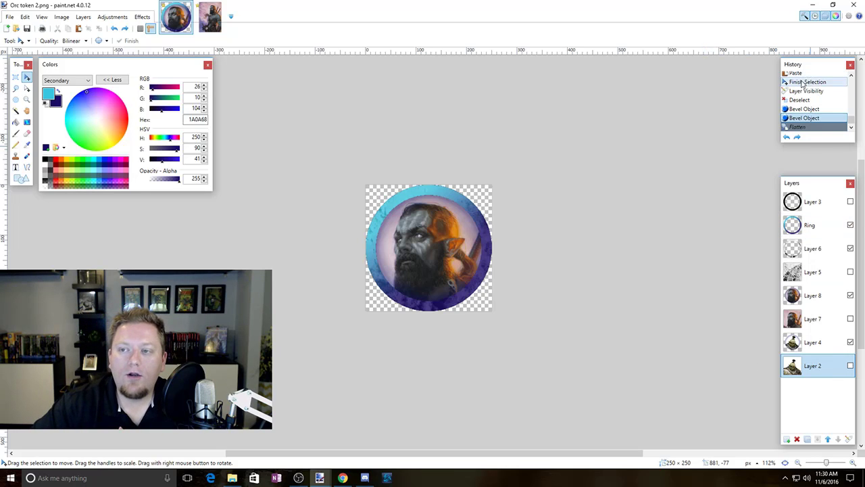
click(141, 17)
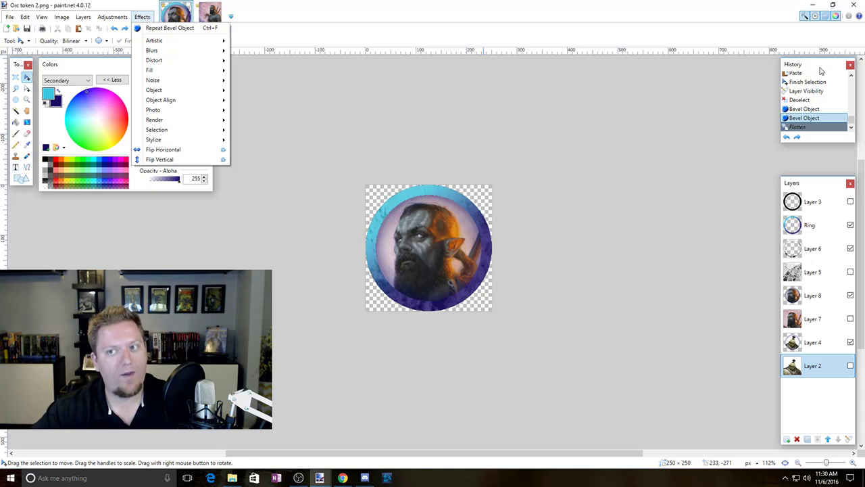
click(459, 13)
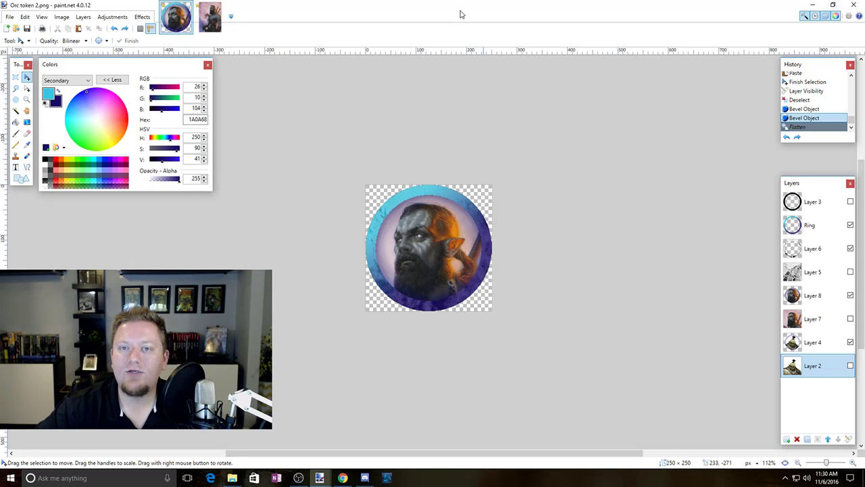
click(141, 17)
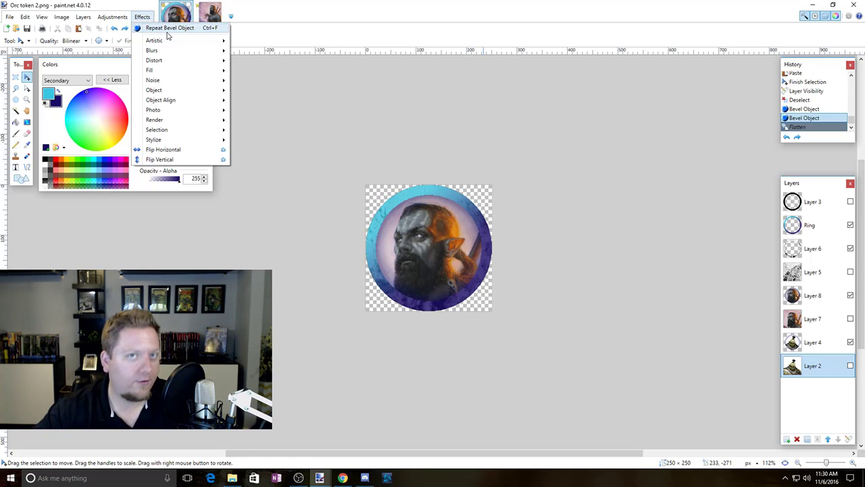
Try renaming Layer 8 to "beval dark 150" in its layer properties, and cancel the change.
click(820, 295)
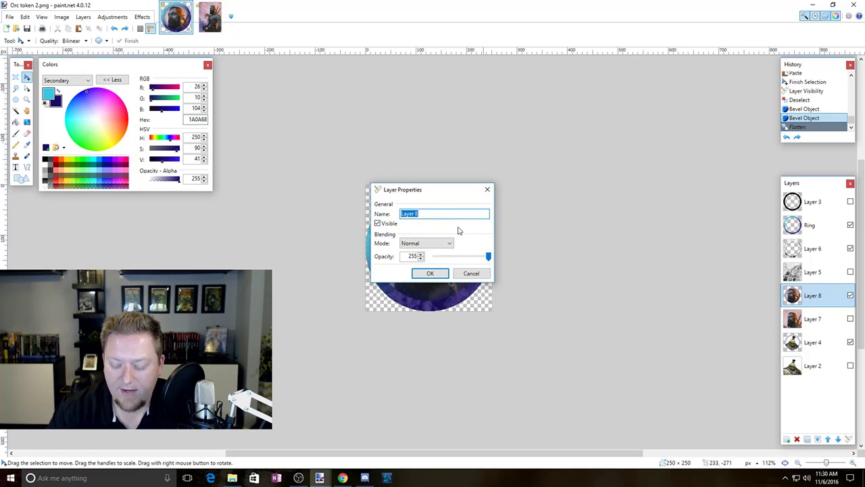
text(beval)
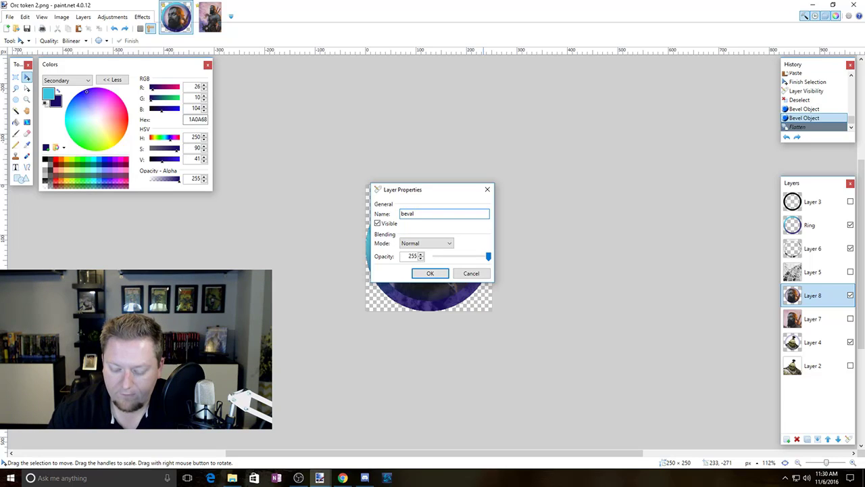
text( dark)
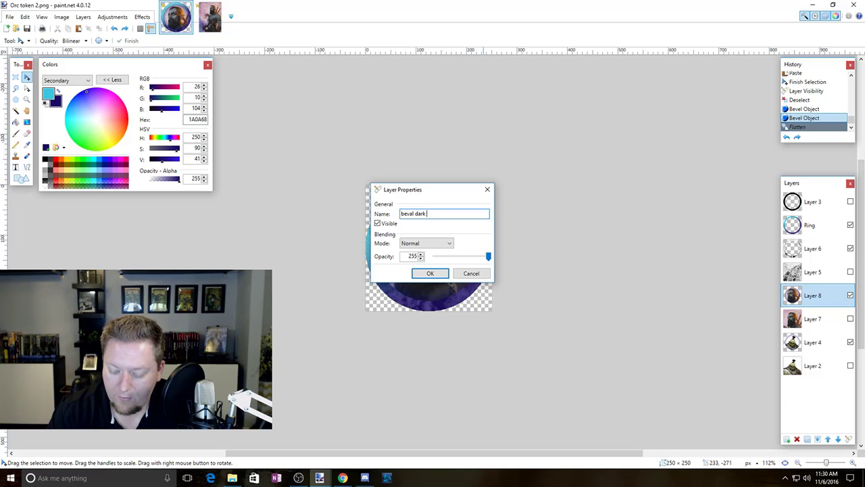
text( 15)
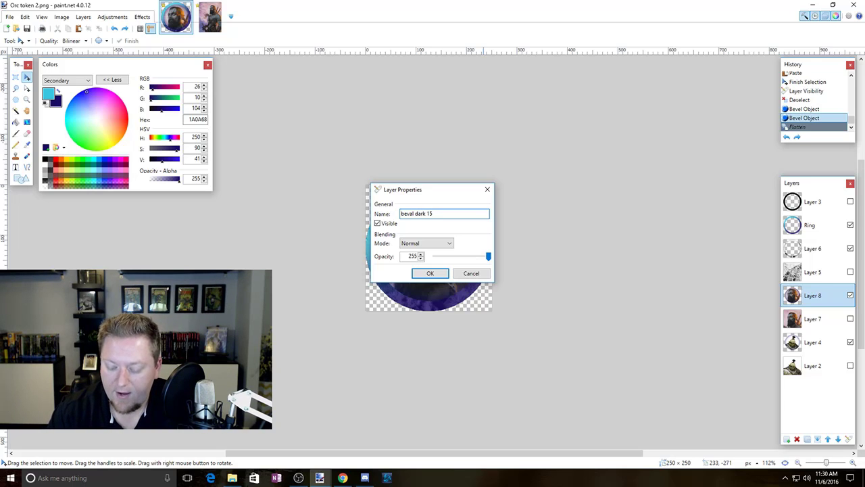
text(0)
key(BackSpace)
key(BackSpace)
key(BackSpace)
key(BackSpace)
key(BackSpace)
key(BackSpace)
key(BackSpace)
key(BackSpace)
key(BackSpace)
key(BackSpace)
key(BackSpace)
key(BackSpace)
key(BackSpace)
key(BackSpace)
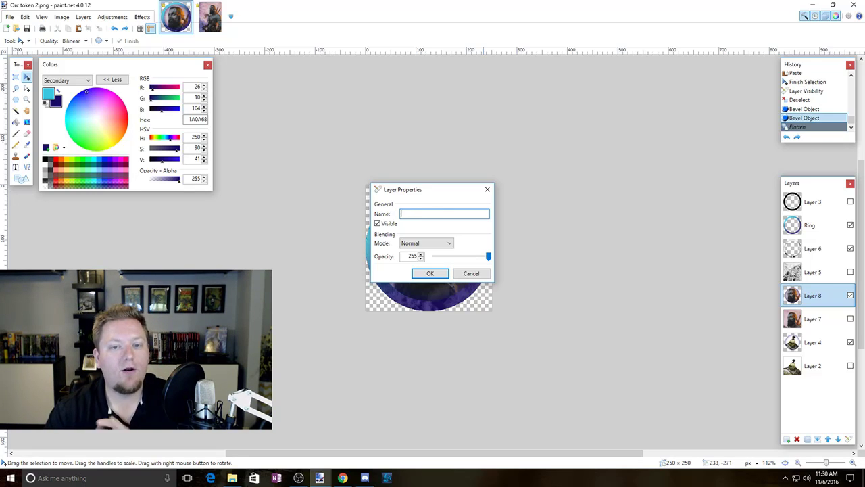
click(485, 273)
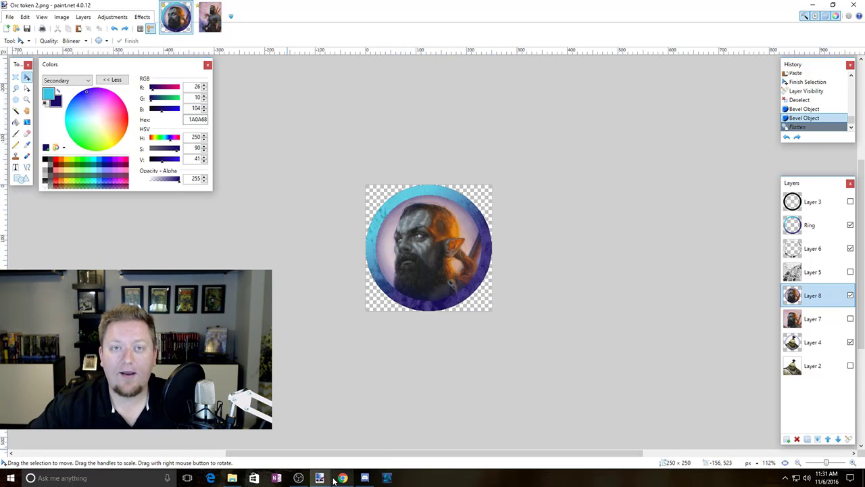
mouse_move(334, 480)
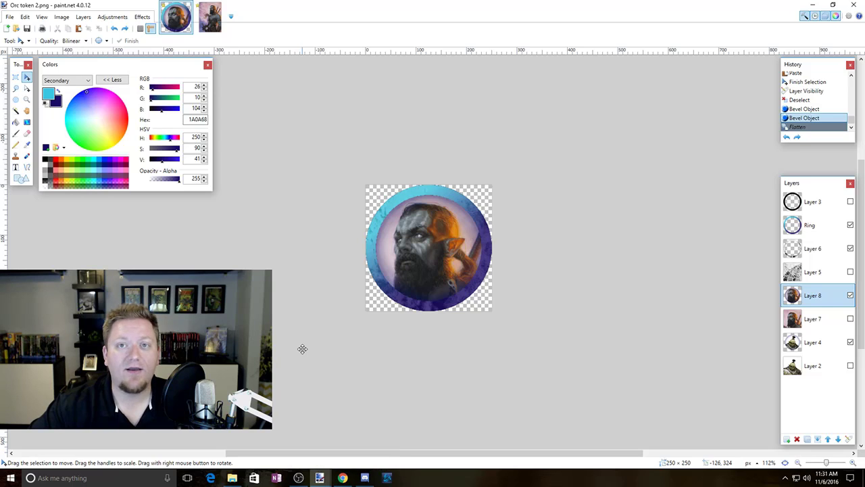